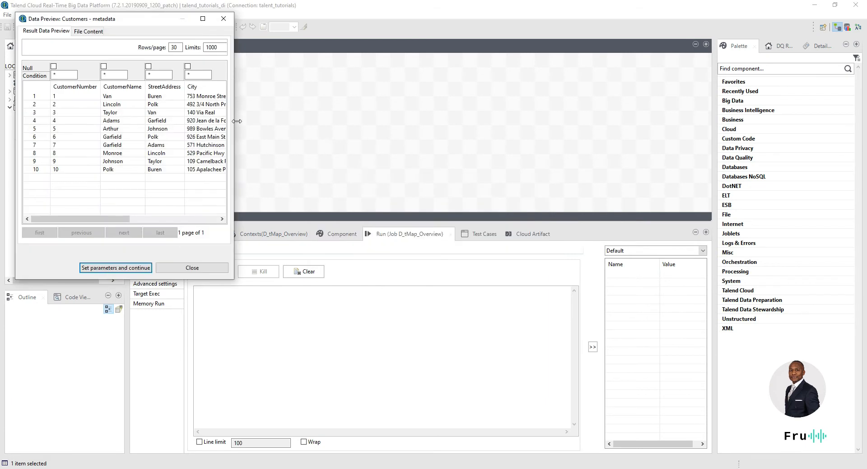
Step: Widen and close the Customers preview, then view the Orders data (14 rows) in Data Viewer and close it
drag(234, 126, 556, 126)
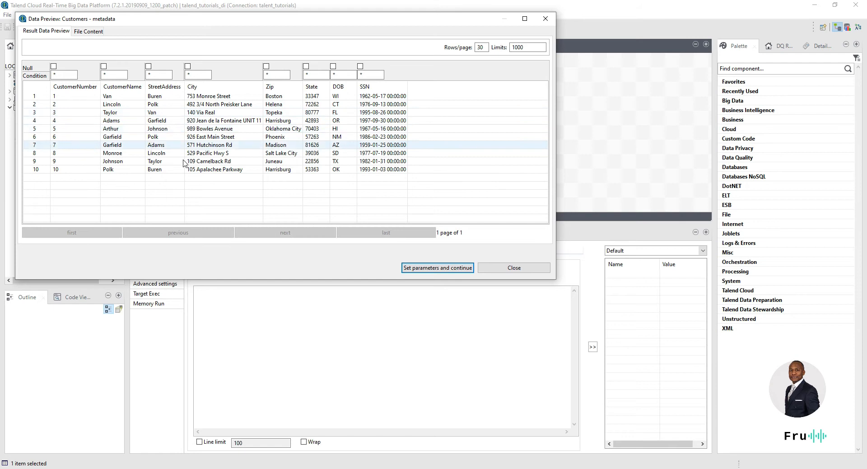
click(515, 269)
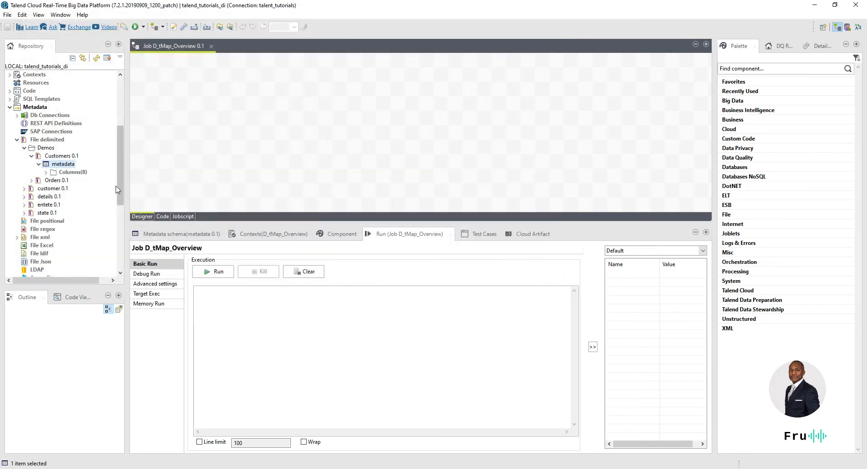
click(34, 181)
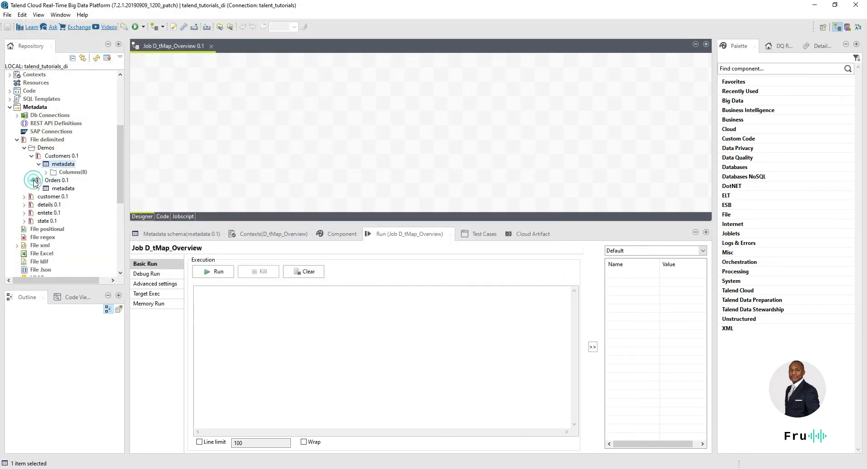
right_click(55, 189)
click(83, 218)
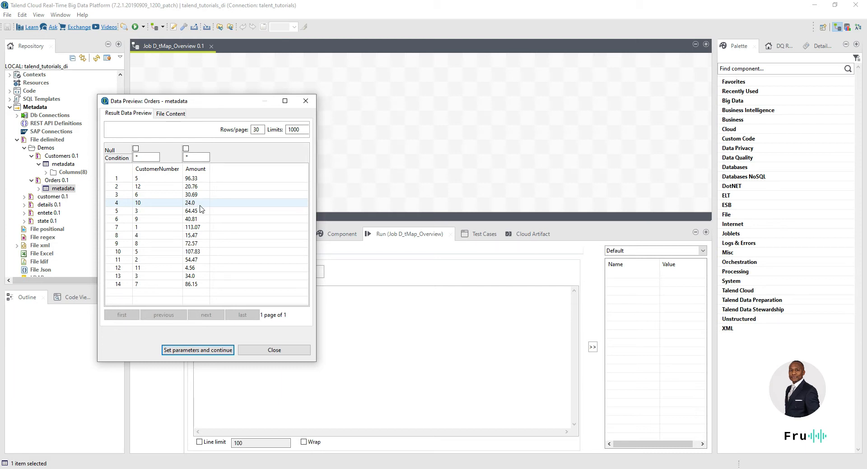
click(305, 100)
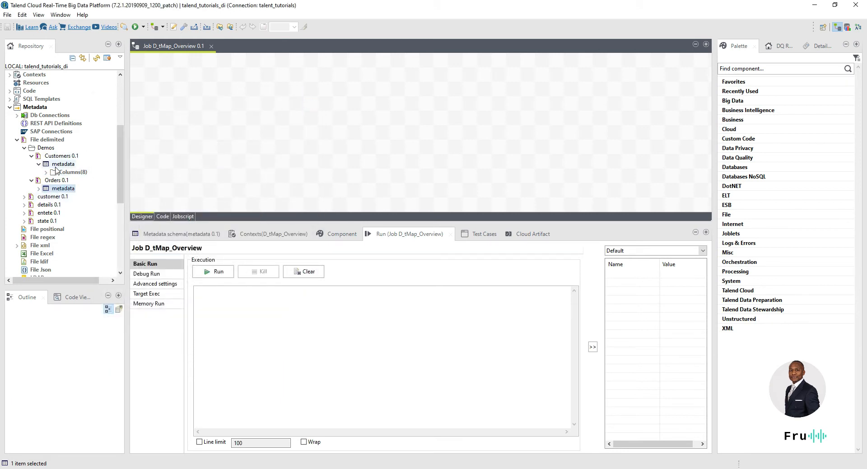
Step: Drop the Orders 0.1 metadata onto the canvas as a tFileInputDelimited component named Orders
click(31, 156)
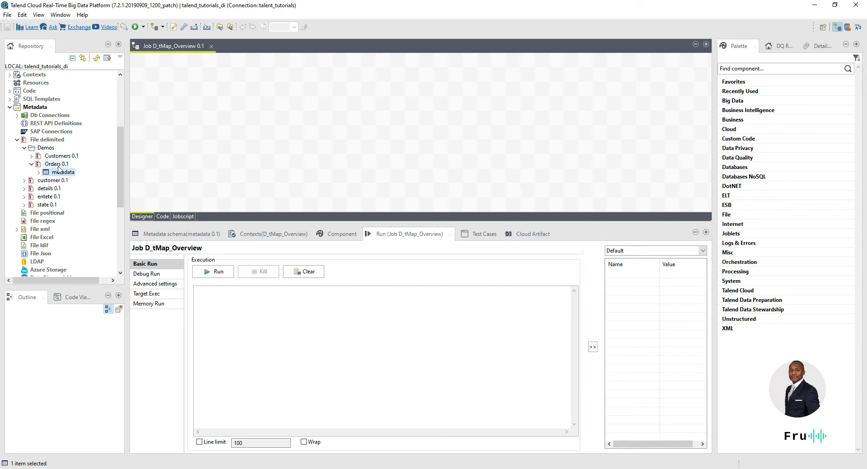
click(31, 164)
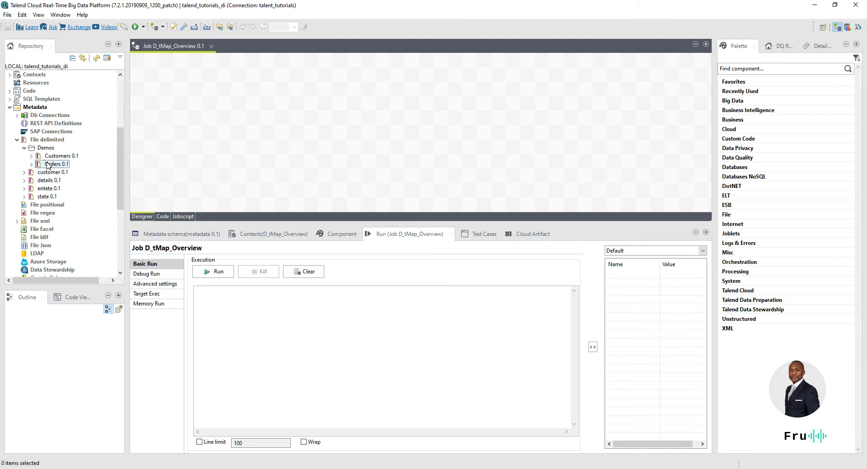
scroll(60, 140, up, 4)
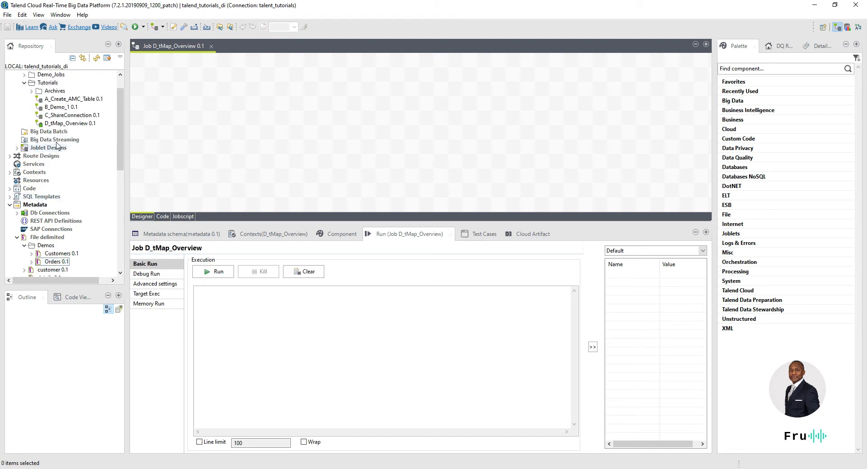
scroll(72, 154, down, 4)
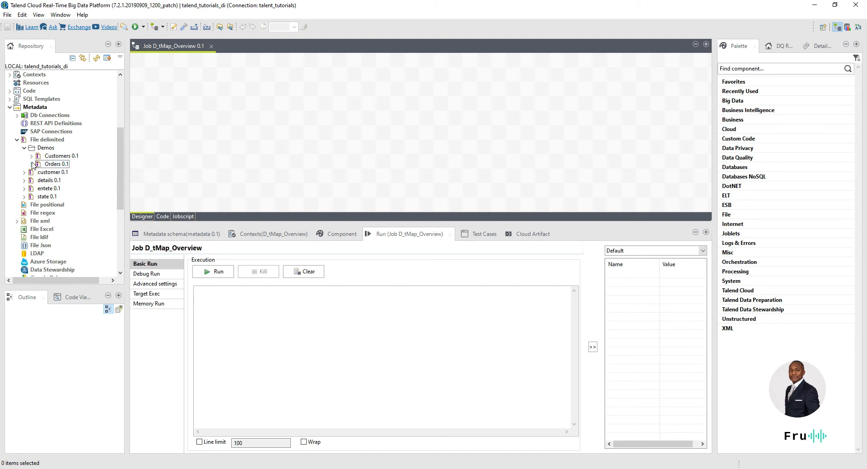
drag(45, 164, 184, 137)
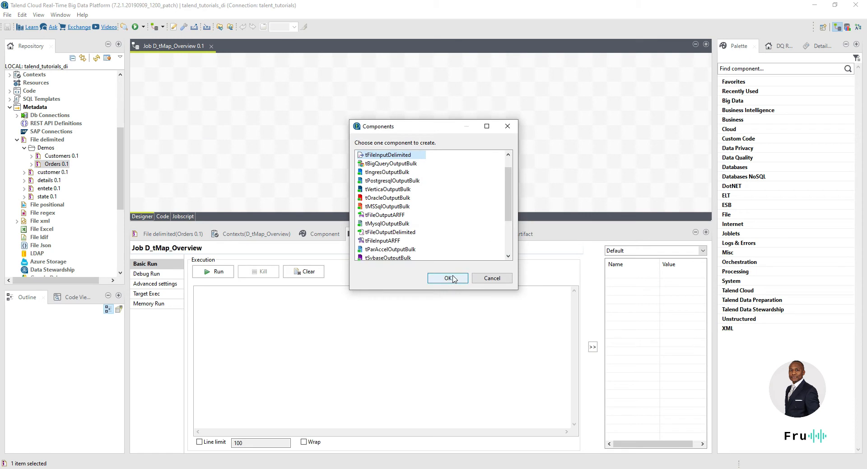
click(447, 280)
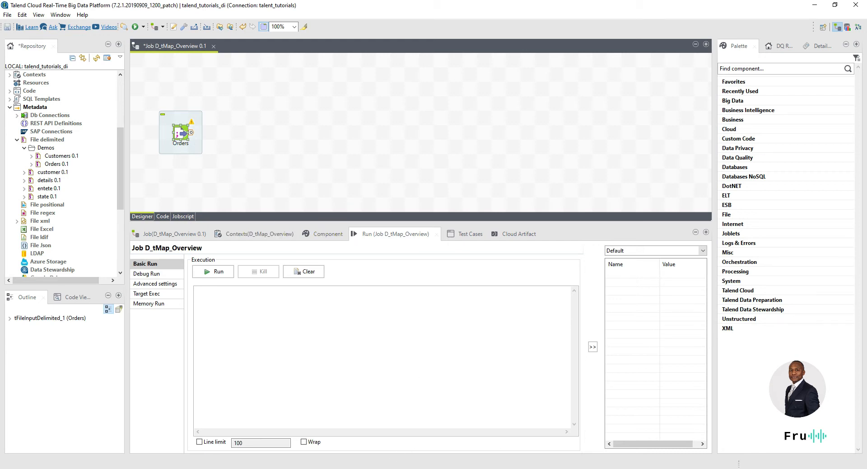
Step: Switch to Notepad++ and browse the order lines of Orders.csv
key(alt+Tab)
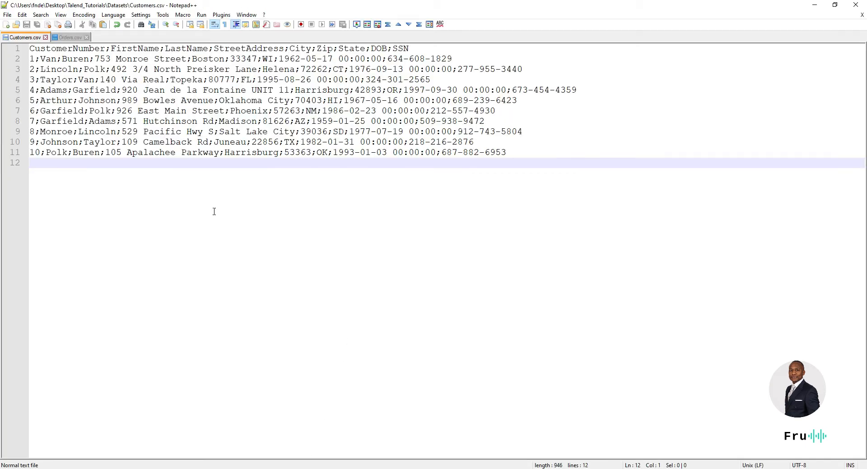
click(67, 37)
scroll(107, 126, up, 4)
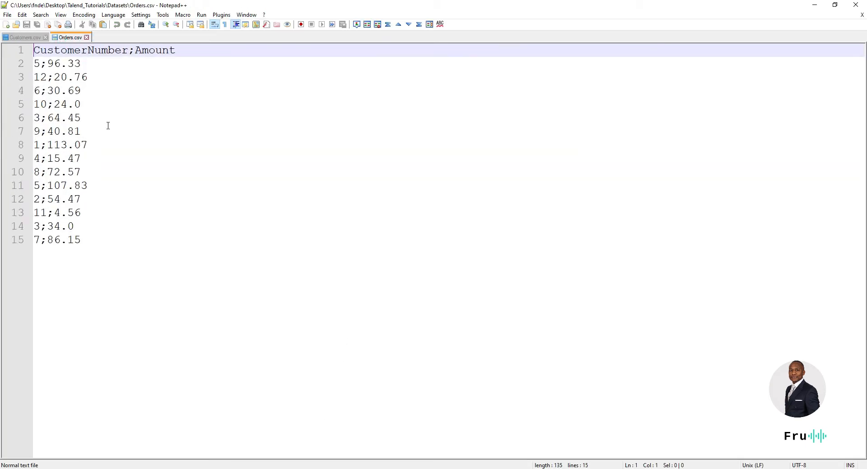
scroll(104, 131, up, 2)
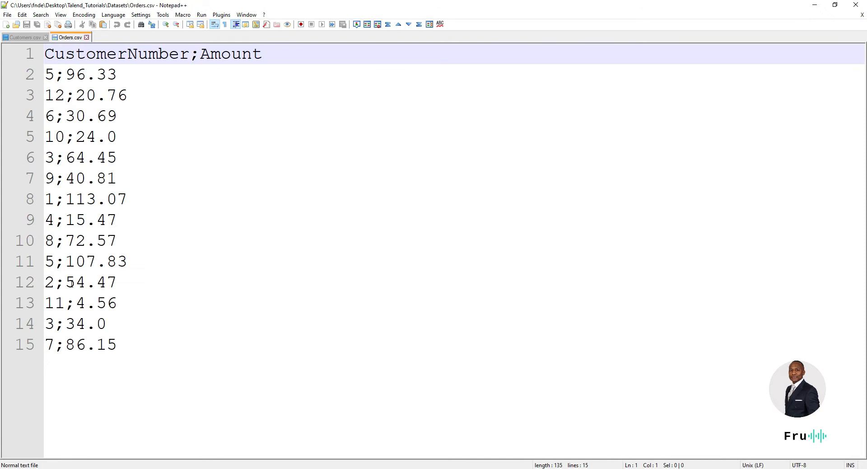
drag(143, 349, 46, 113)
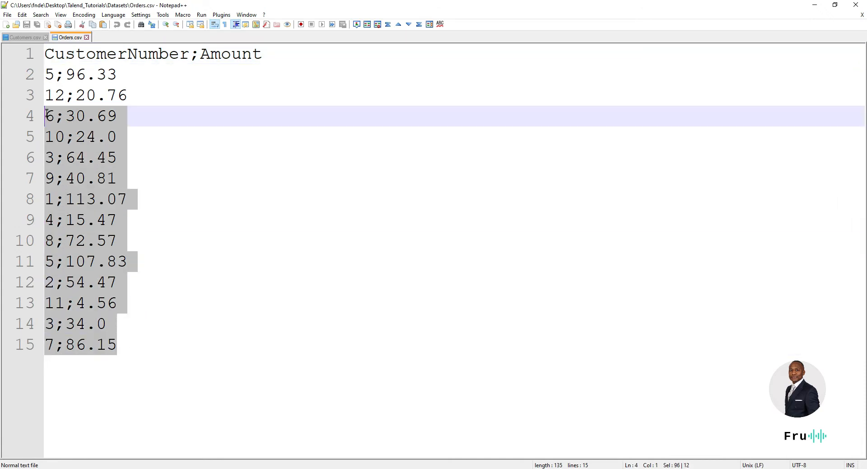
click(67, 115)
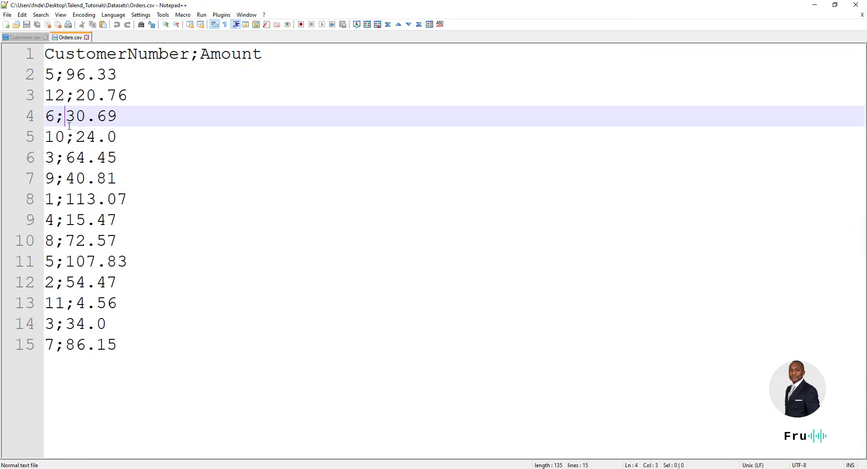
click(123, 59)
click(136, 73)
key(ctrl+shift+Home)
click(143, 182)
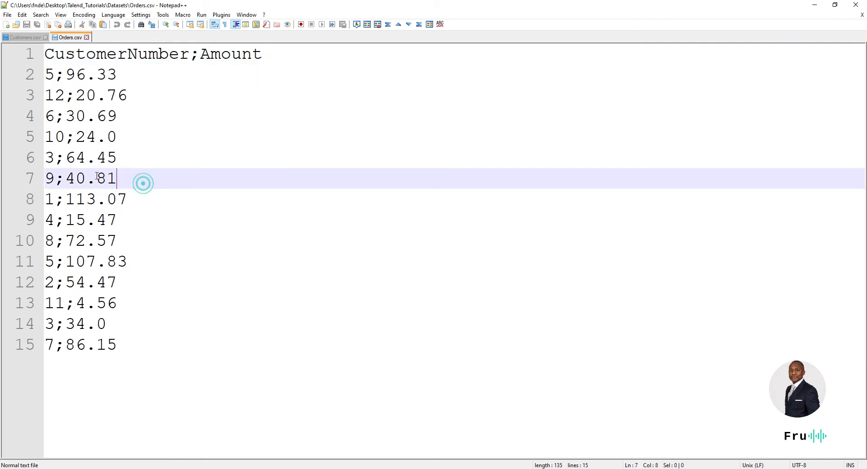
Step: Compare customer 3's orders on lines 6 and 14 (64.45 and 34.0), then shrink the editor aside
drag(114, 324, 40, 322)
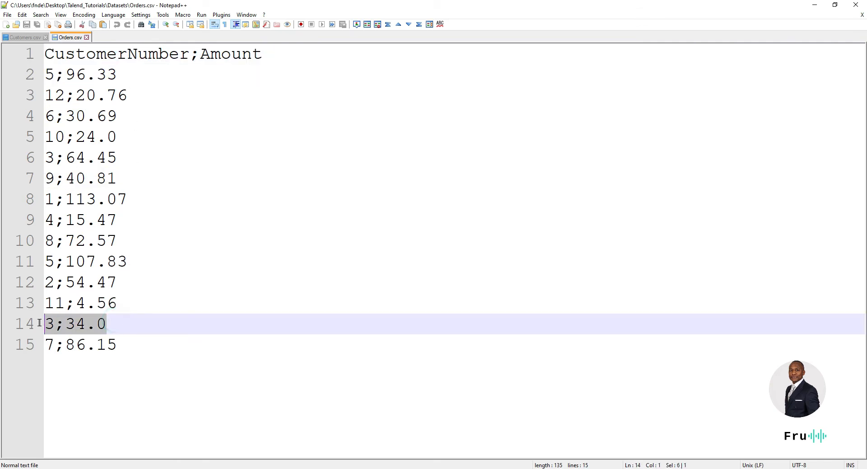
drag(137, 157, 38, 165)
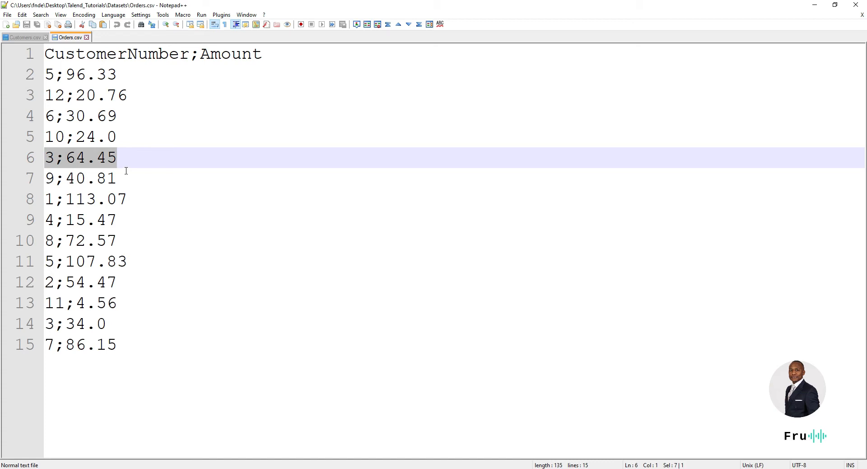
click(50, 161)
double_click(46, 157)
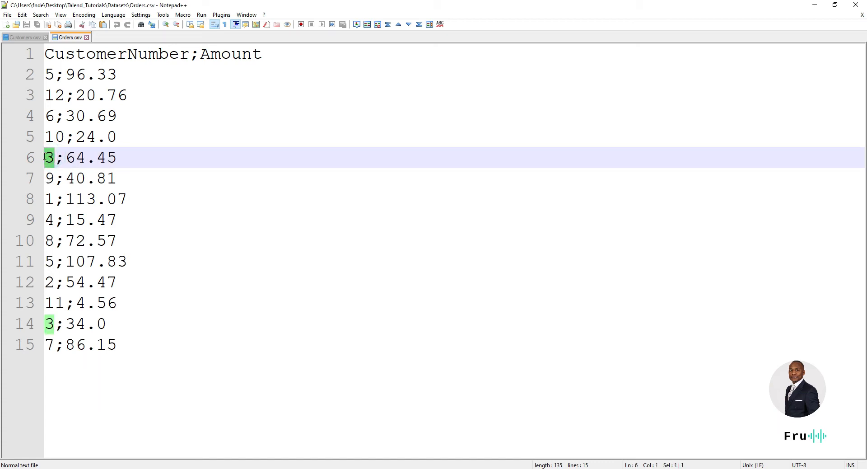
drag(65, 156, 136, 160)
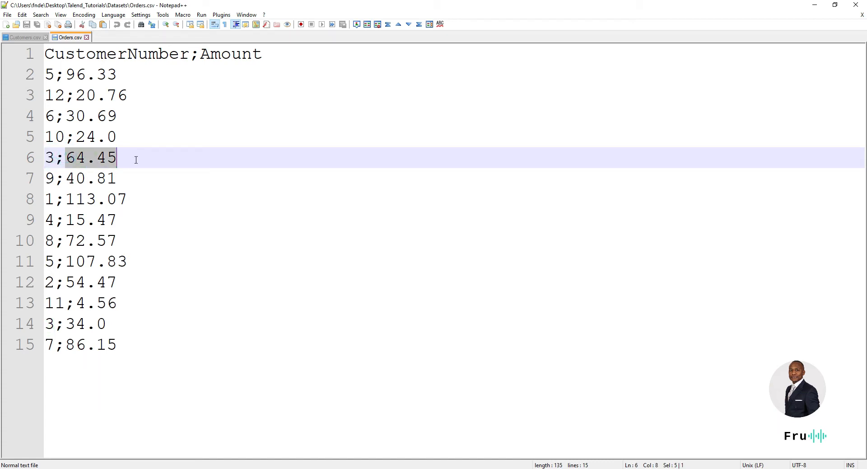
click(50, 324)
double_click(47, 324)
drag(65, 323, 172, 325)
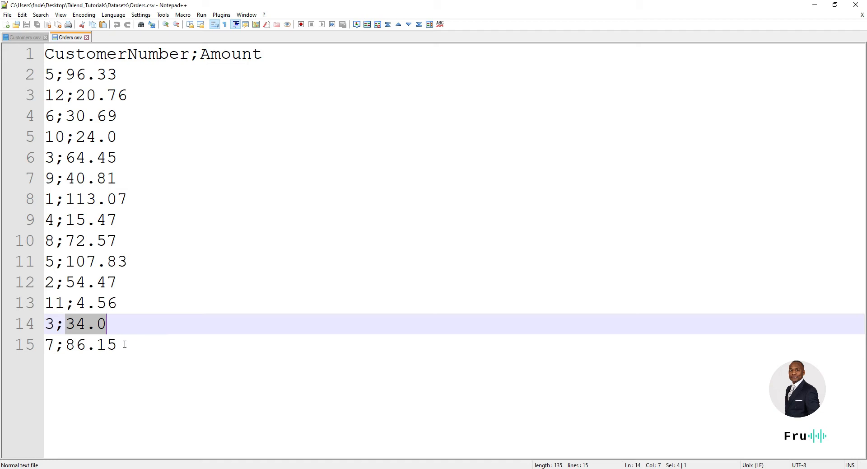
drag(56, 345, 45, 344)
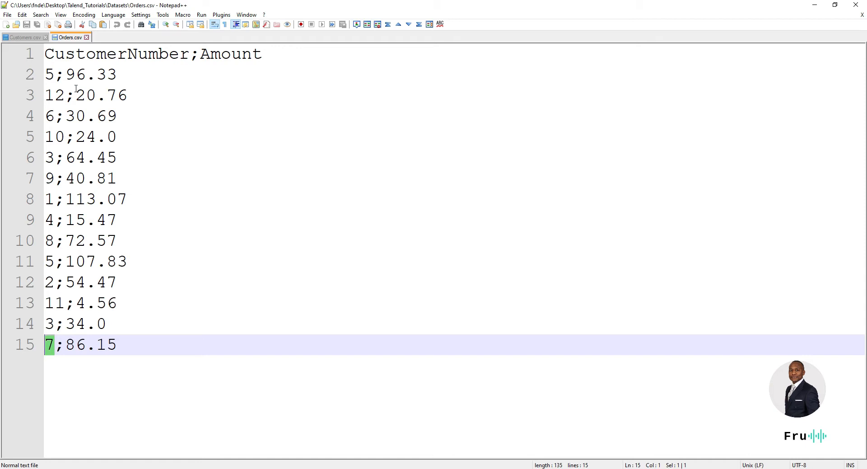
drag(295, 5, 0, 116)
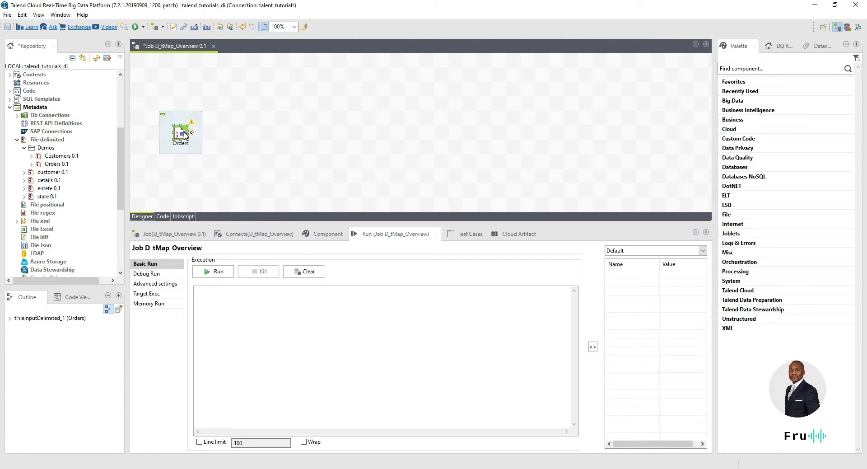
Step: Add a tAggregateRow component to the right of Orders by searching 'tagg'
click(246, 130)
text(tagg)
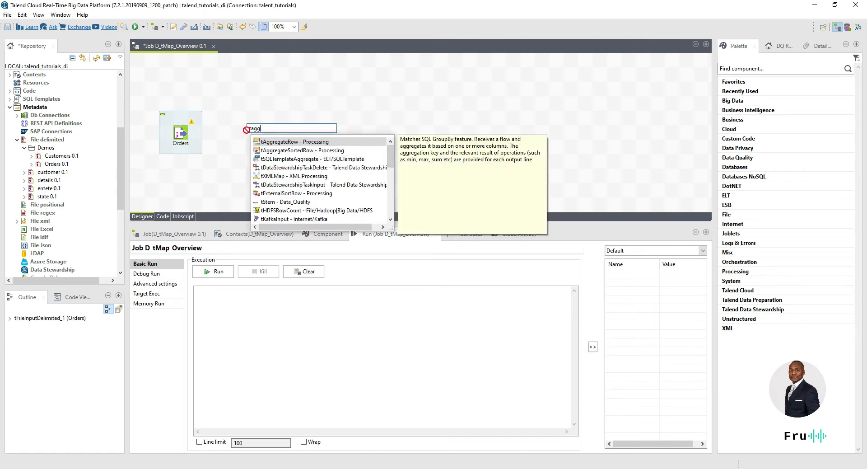
key(Return)
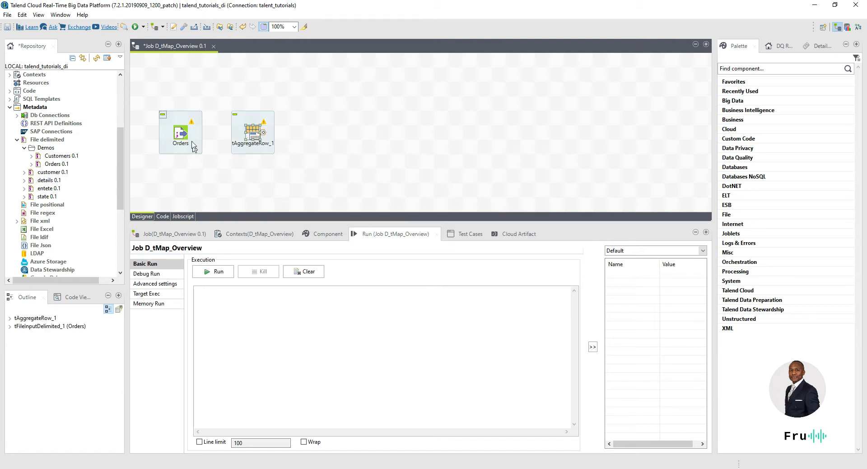
Step: Recheck customer 3 on Notepad++ line 6, move the editor away, and begin connecting Orders
drag(1, 129, 278, 115)
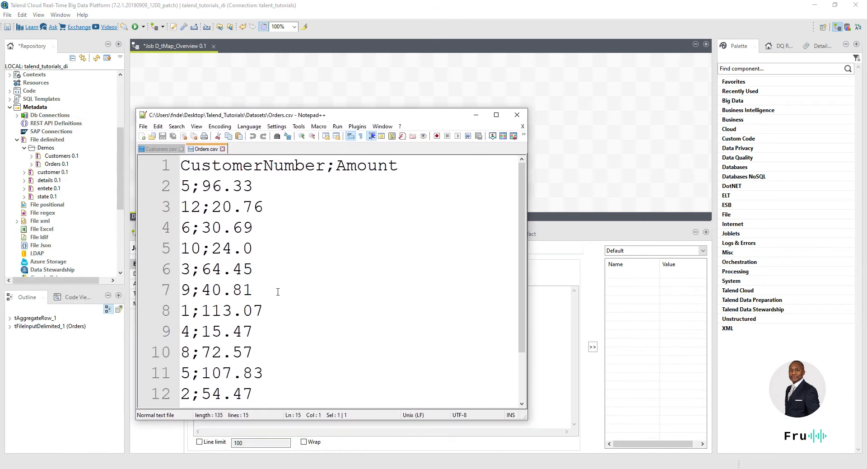
double_click(186, 269)
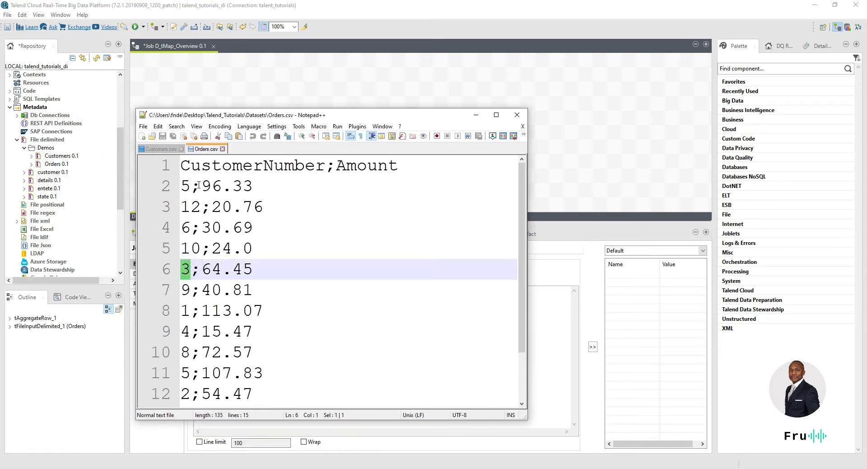
drag(364, 117, 0, 108)
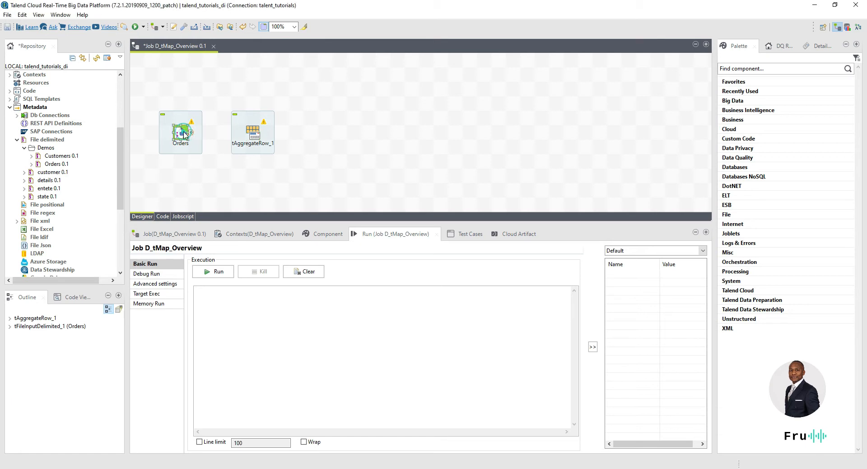
right_click(185, 134)
Step: Link Orders to tAggregateRow_1 with a row1 Main connection
mouse_move(283, 137)
click(310, 138)
click(252, 132)
Step: Enlarge the job canvas, then show tAggregateRow_1's Component settings in an enlarged panel
drag(301, 221, 300, 248)
scroll(325, 197, up, 3)
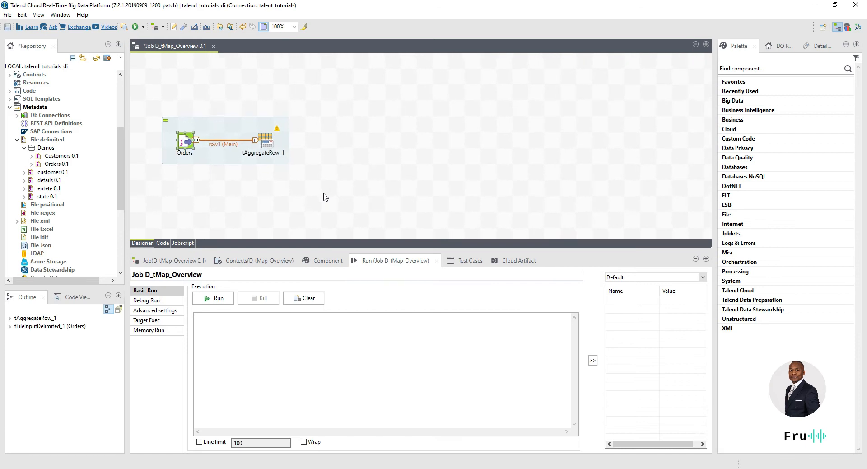
scroll(357, 232, up, 4)
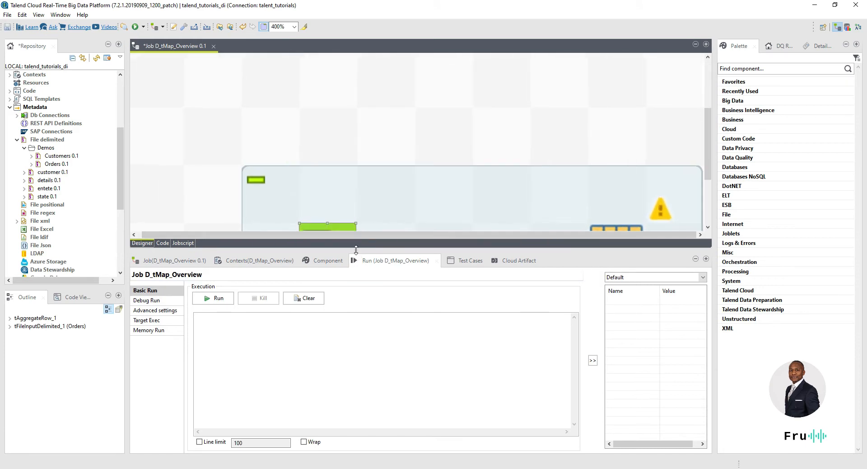
scroll(361, 235, down, 2)
scroll(363, 240, down, 1)
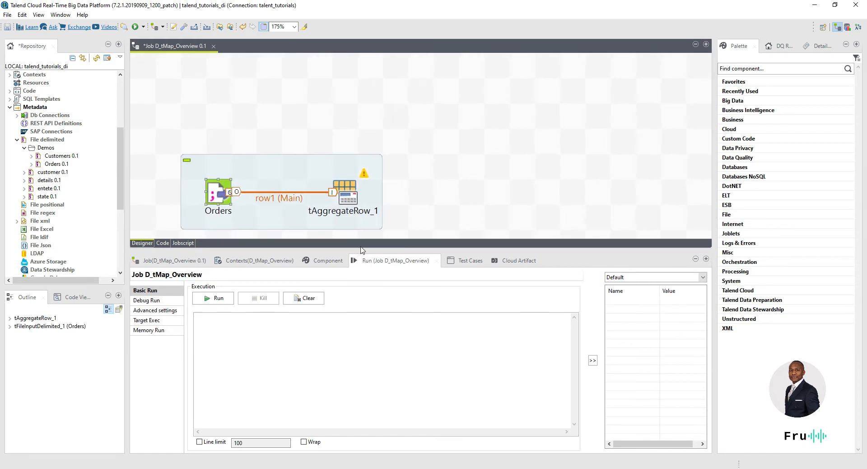
drag(355, 248, 348, 304)
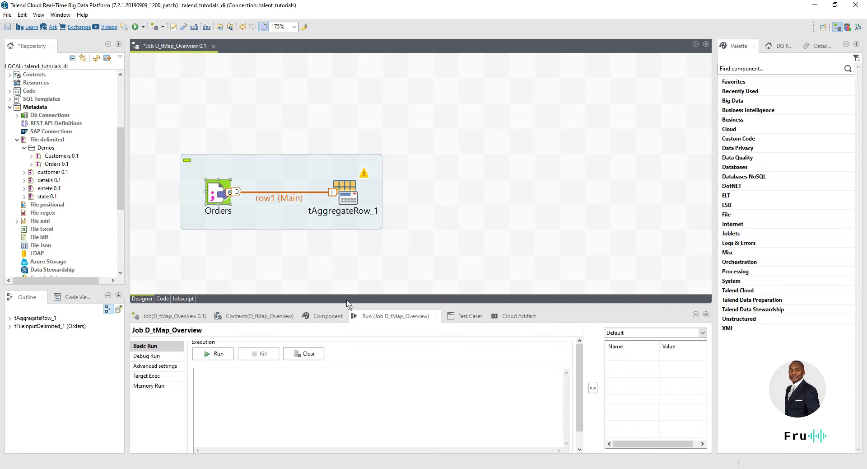
click(345, 196)
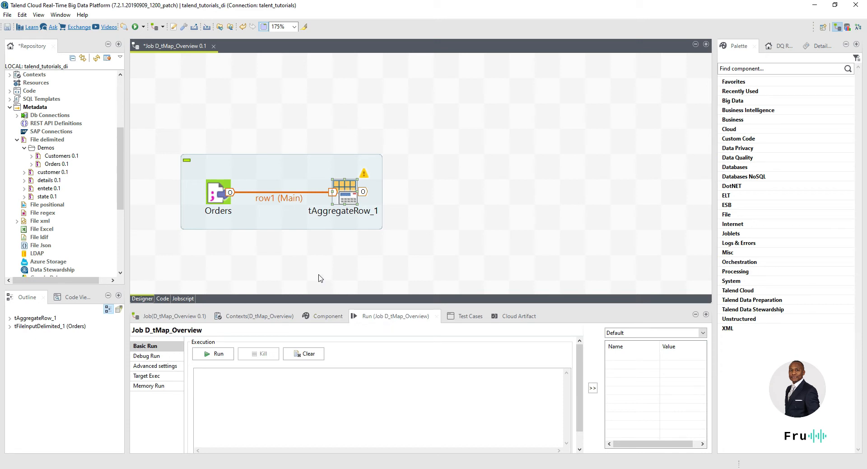
click(303, 317)
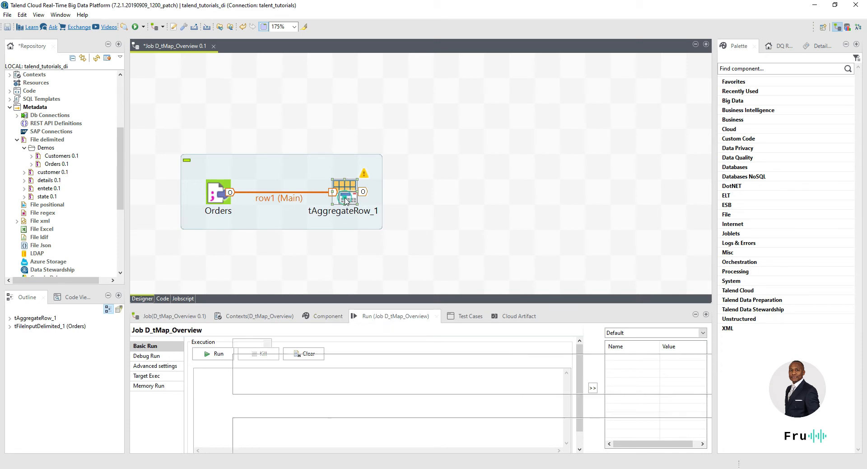
drag(329, 305, 313, 249)
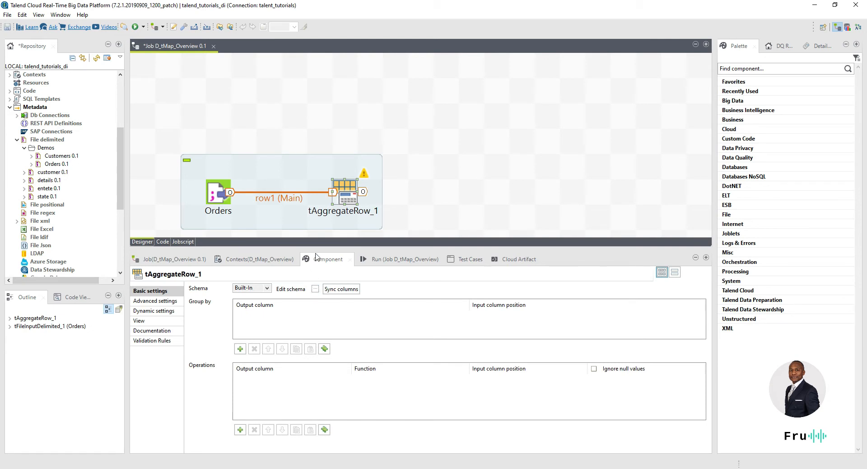
Step: In tAggregateRow_1's schema editor, copy all input columns to the output schema
click(316, 288)
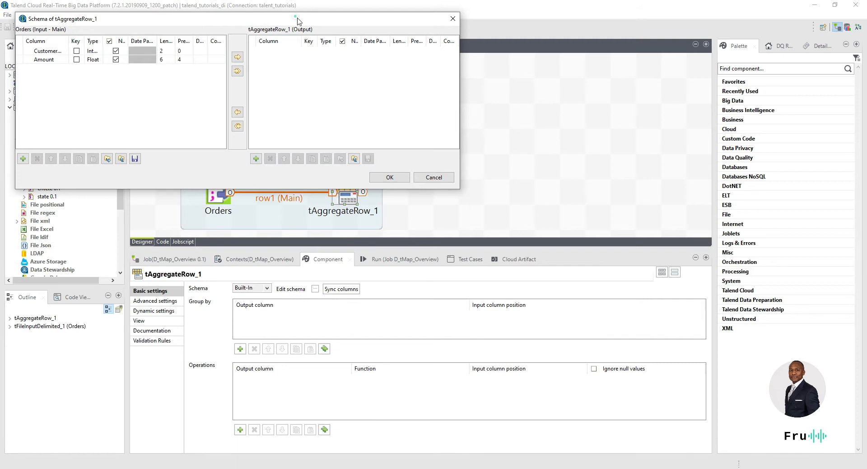
drag(297, 18, 405, 41)
double_click(178, 63)
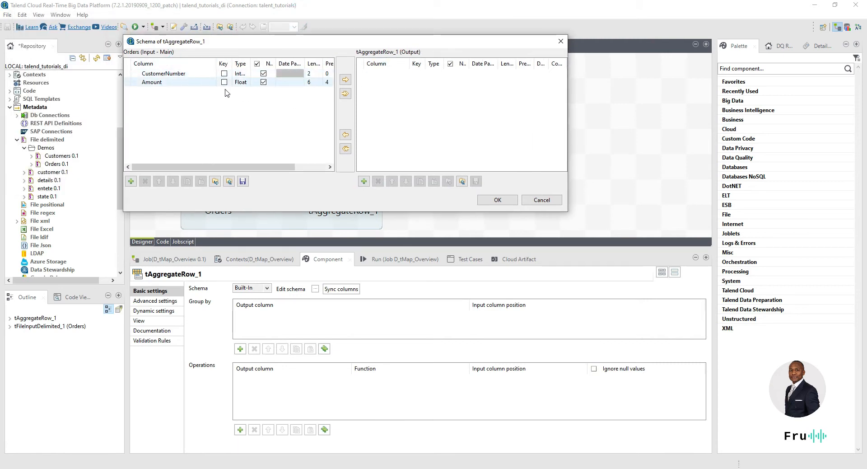
click(345, 95)
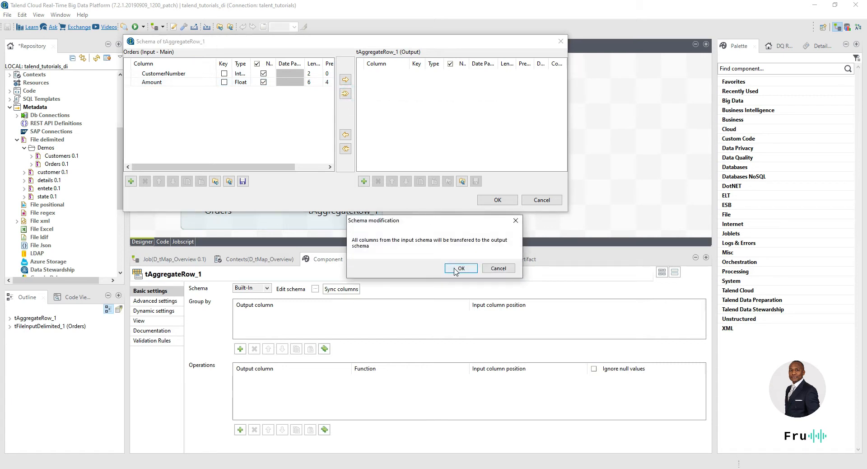
click(457, 269)
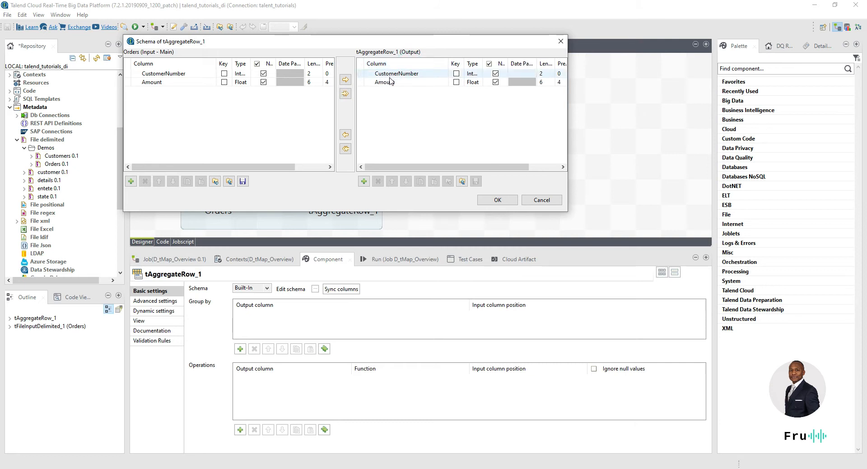
Step: Add a TotalAmt output column and remove Amount from the output
click(363, 181)
click(398, 90)
text(Tota)
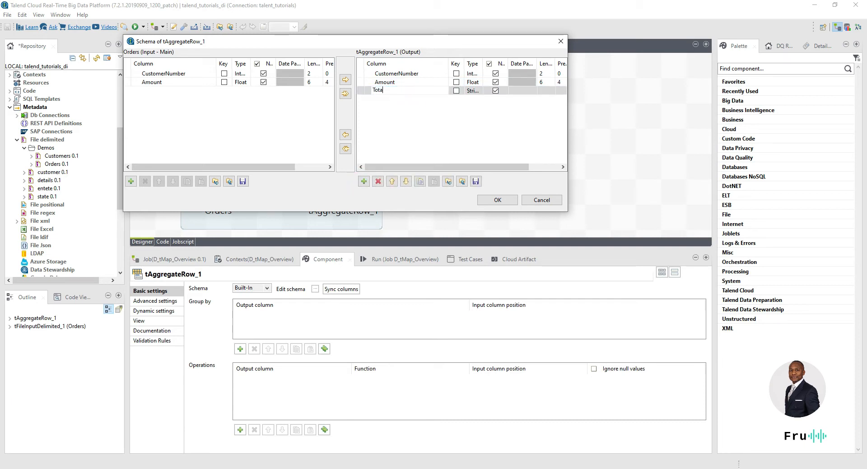
text(lAmt)
key(Return)
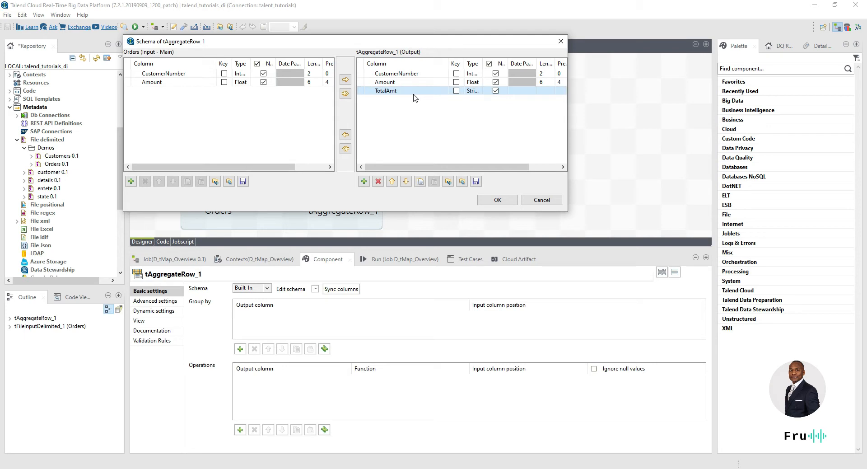
click(391, 81)
click(372, 81)
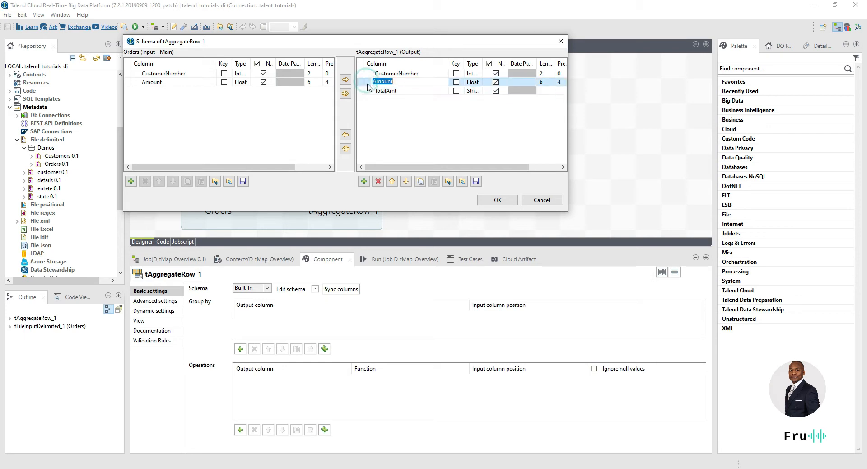
click(378, 181)
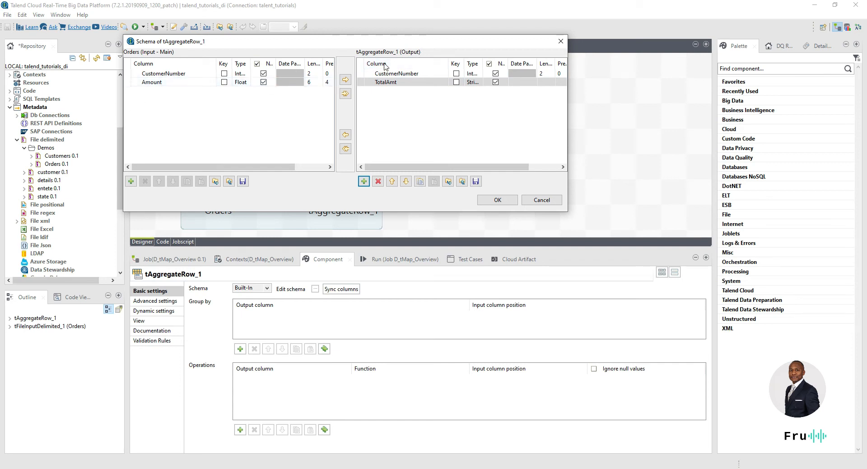
Step: Set TotalAmt's type to Float and confirm the schema
double_click(482, 63)
click(508, 81)
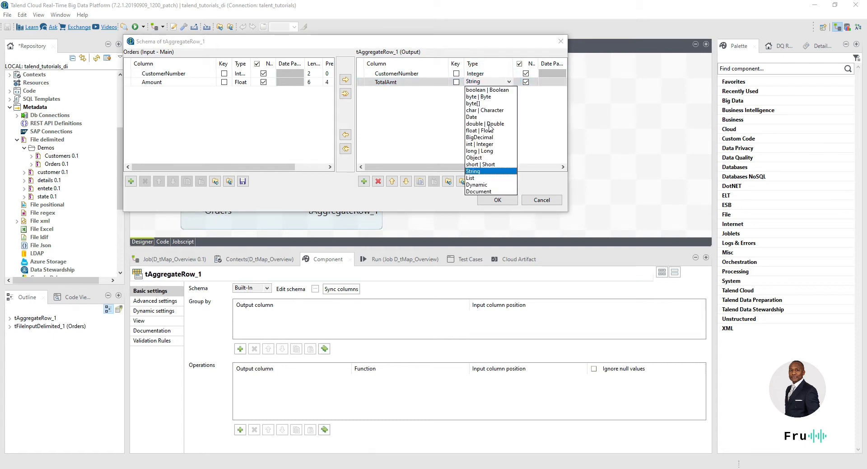
click(489, 125)
click(508, 82)
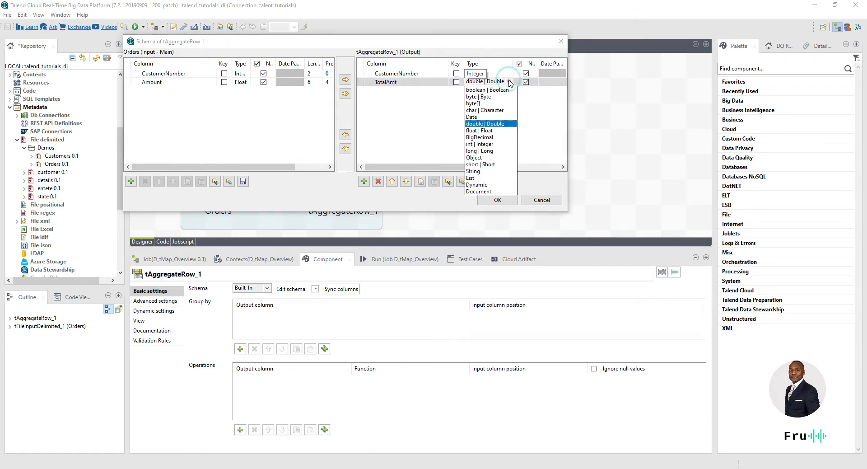
click(491, 132)
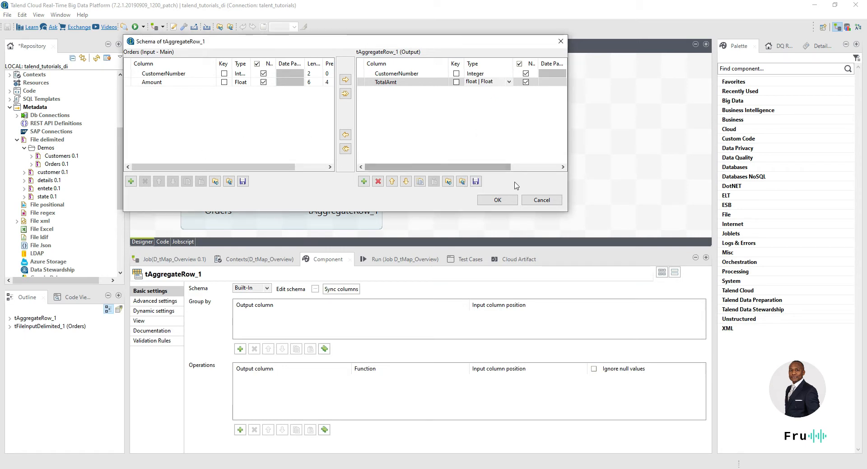
click(504, 200)
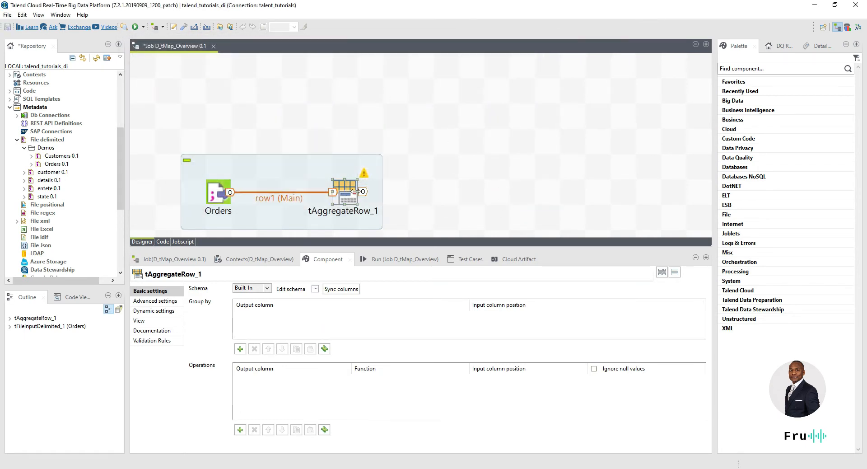
Step: Sync the schema and add a Group by row on CustomerNumber in tAggregateRow_1
click(341, 289)
click(239, 348)
click(310, 314)
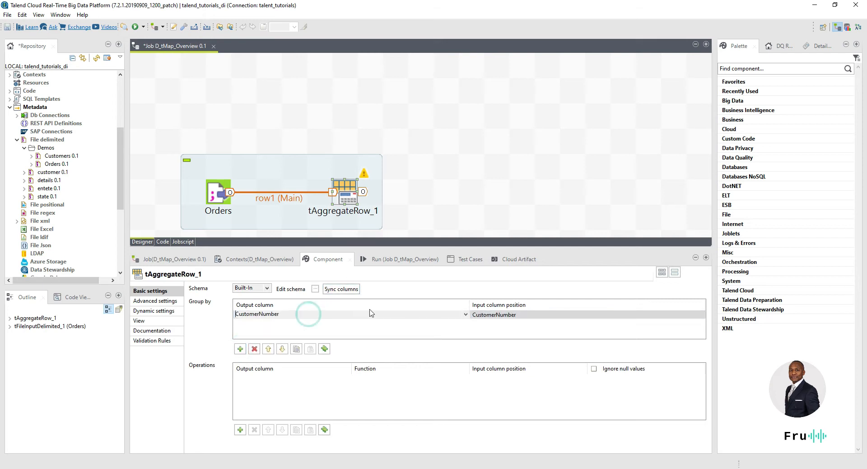
click(465, 316)
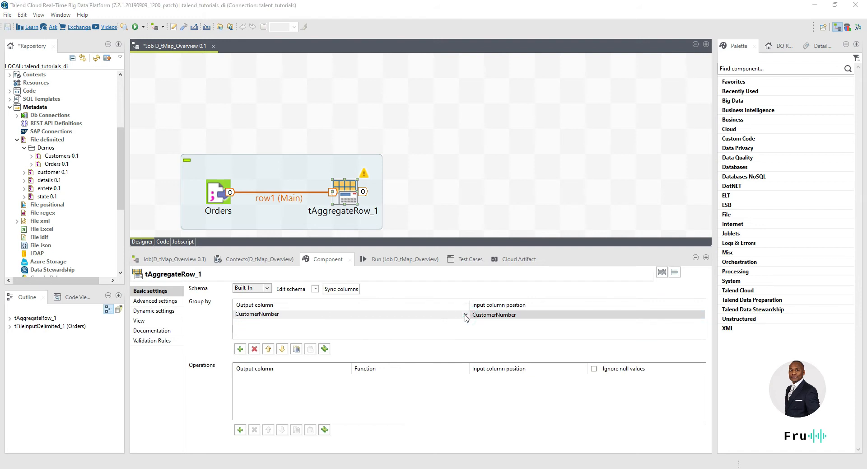
click(465, 315)
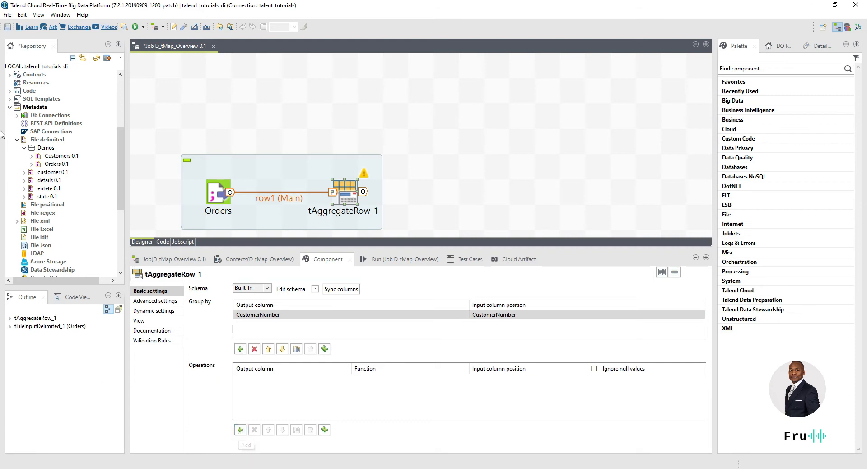
drag(2, 71, 544, 87)
Step: Highlight customer 3's orders on lines 6 and 14 (64.45 and 34.0), then move Notepad++ aside
click(435, 234)
scroll(434, 234, down, 1)
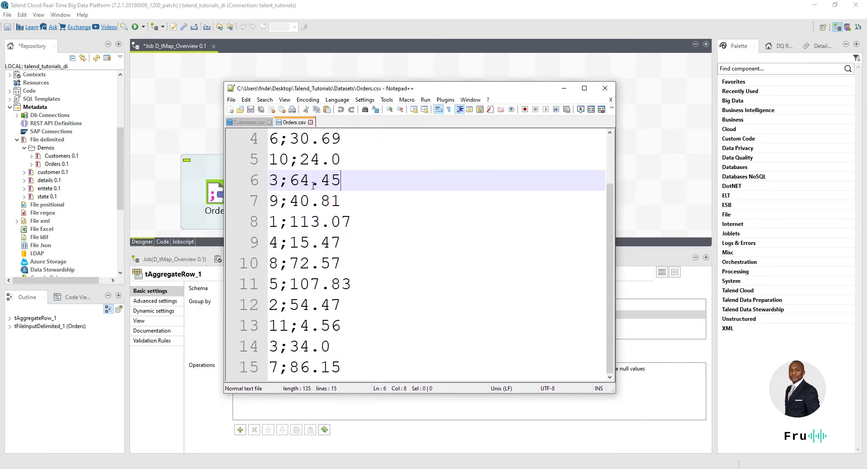
drag(279, 181, 260, 183)
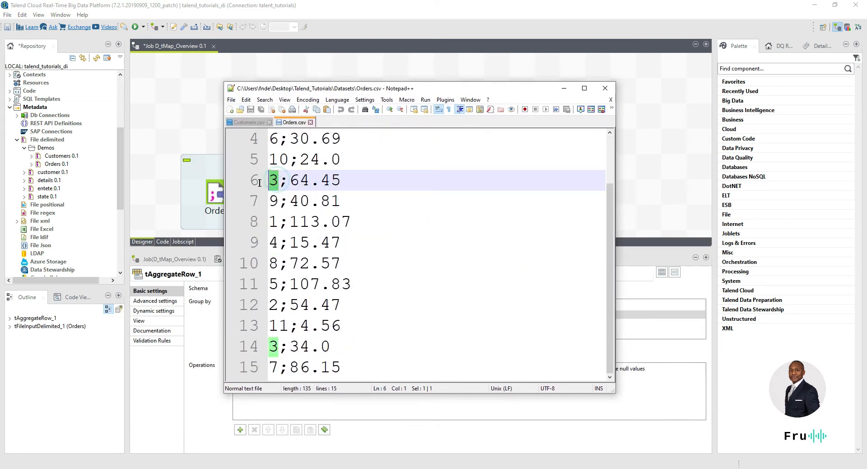
drag(279, 346, 263, 347)
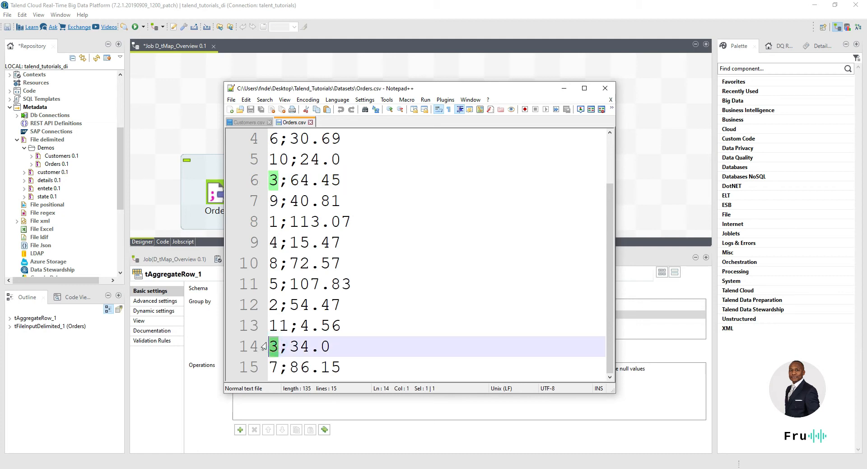
drag(346, 342, 290, 345)
drag(290, 180, 321, 180)
drag(289, 346, 365, 338)
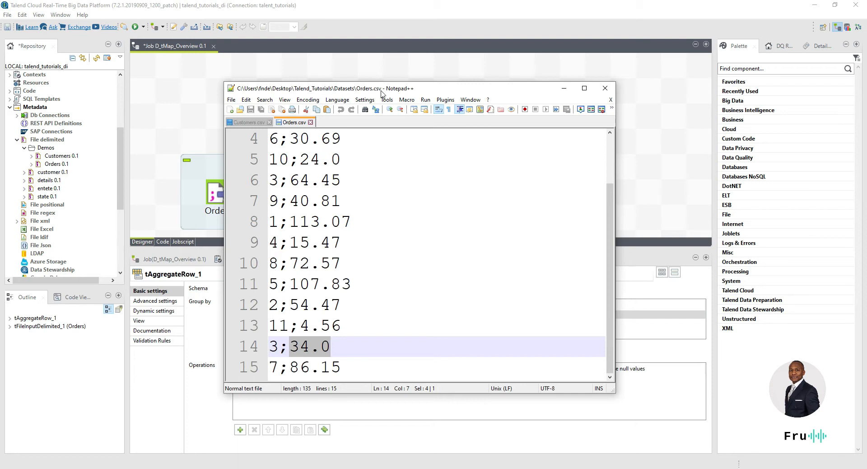
drag(449, 89, 0, 135)
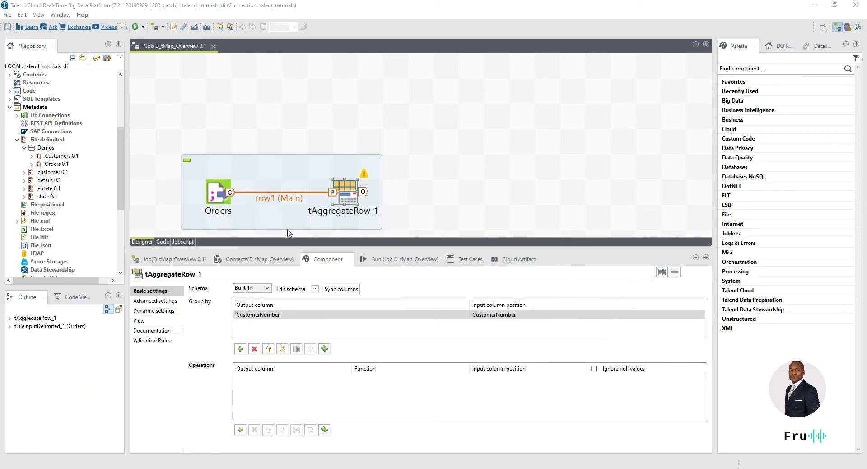
Step: Add an aggregation operation with output TotalAmt using the sum function
click(239, 429)
click(268, 379)
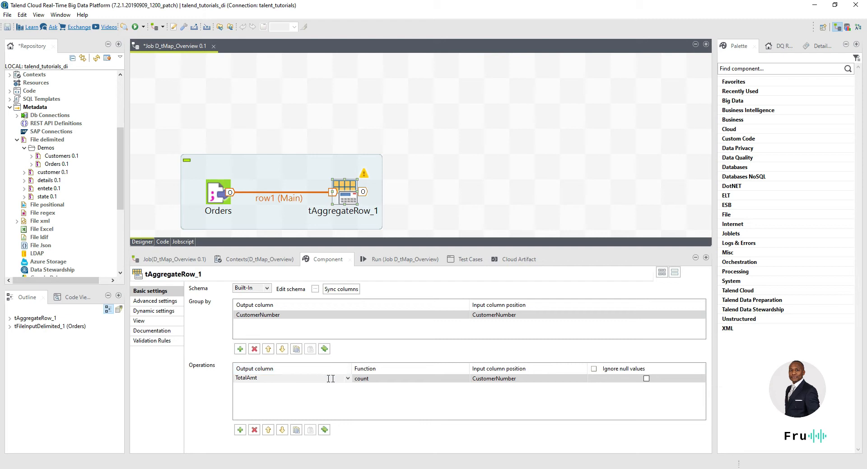
click(274, 378)
click(291, 392)
click(402, 379)
click(465, 378)
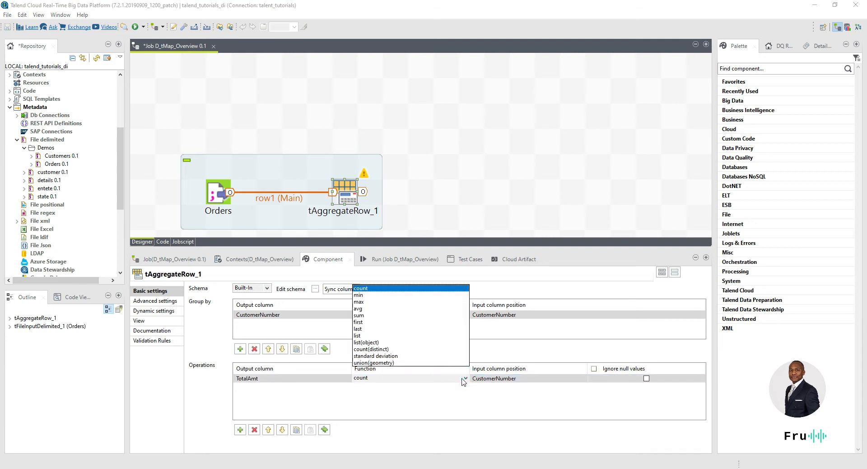
click(361, 315)
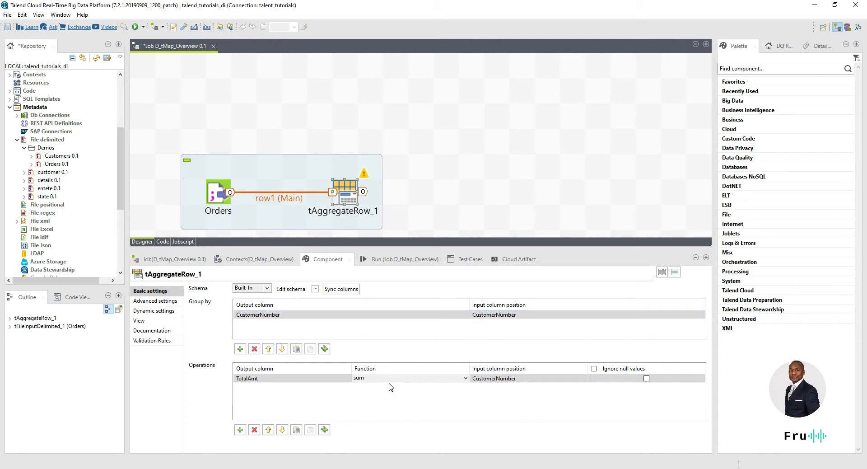
click(288, 383)
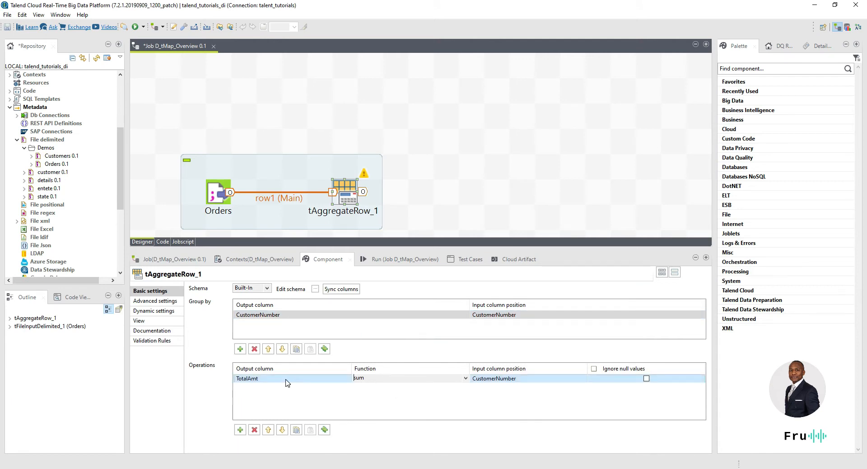
Step: Set the operation's input column to Amount and tick Ignore null values
click(508, 378)
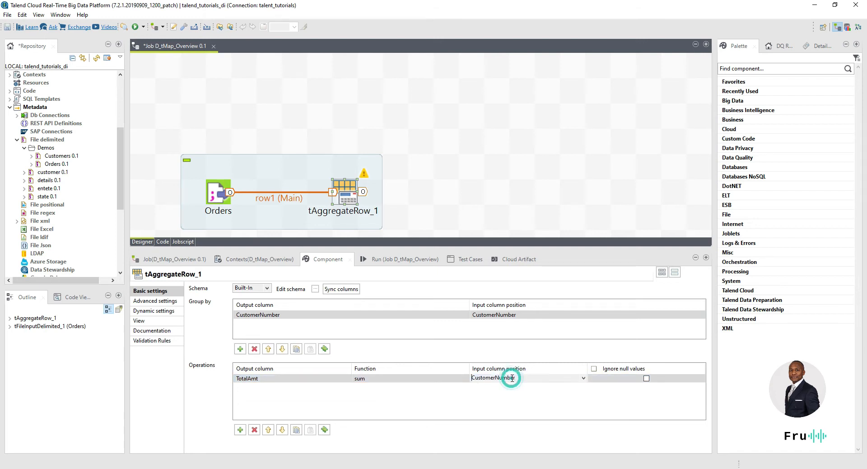
click(582, 378)
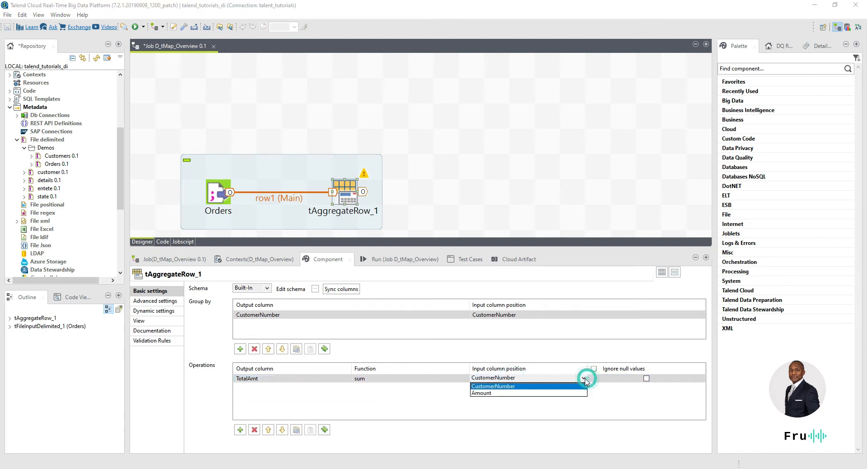
click(494, 394)
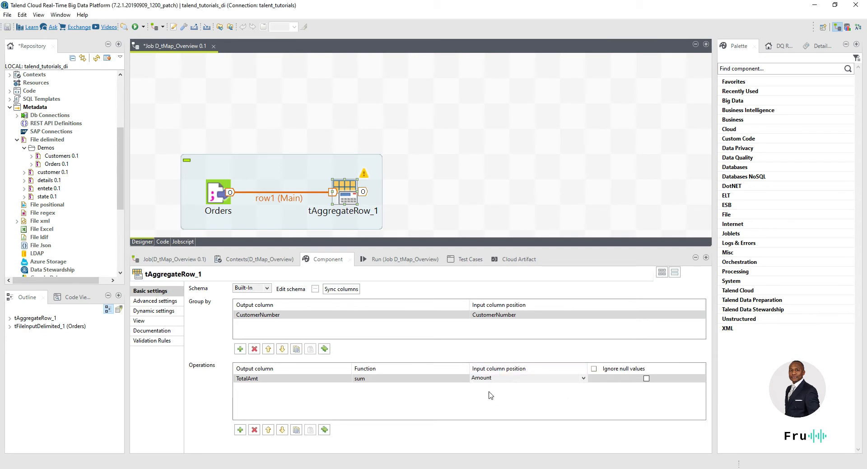
click(459, 381)
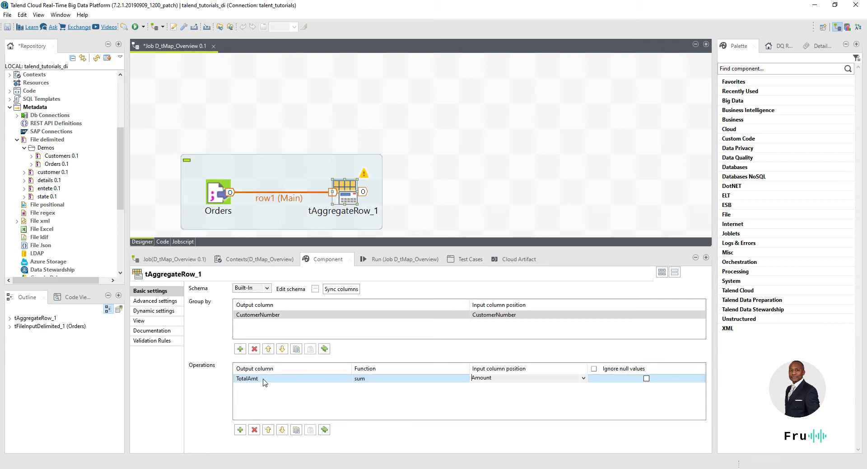
click(646, 378)
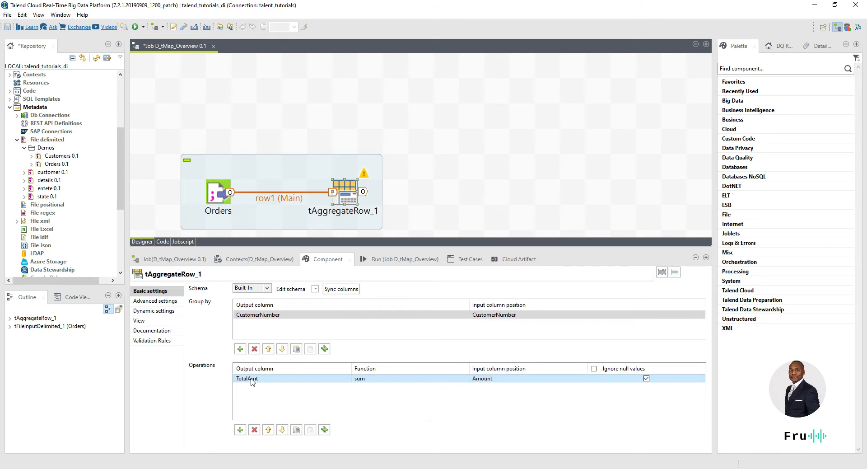
click(446, 189)
Step: Add a tLogRow via 'tlo' and feed it tAggregateRow_1's output through a row2 Main link
text(tlo)
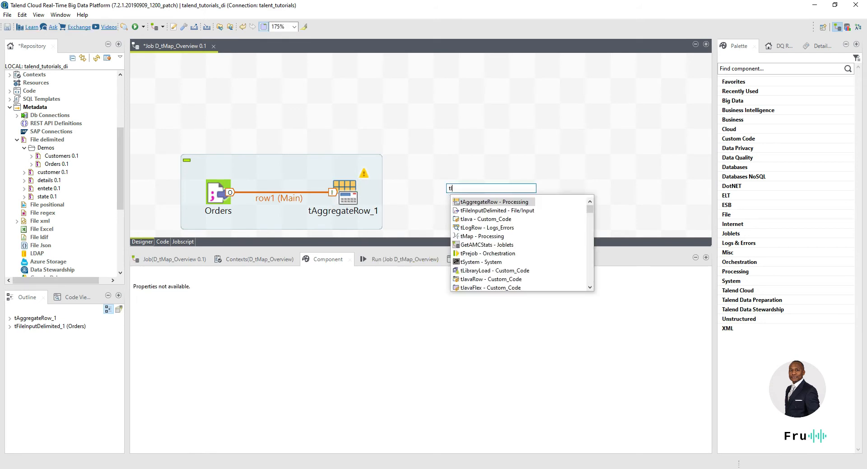
key(Return)
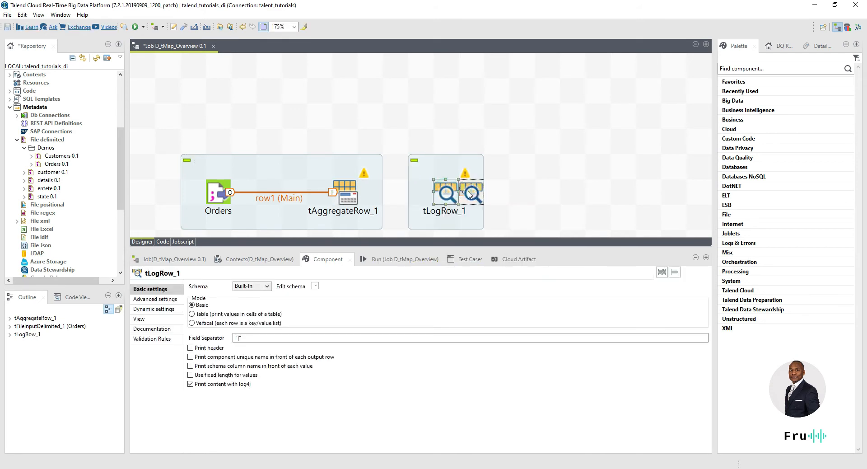
drag(446, 193, 472, 194)
right_click(375, 193)
mouse_move(375, 198)
click(476, 195)
click(473, 195)
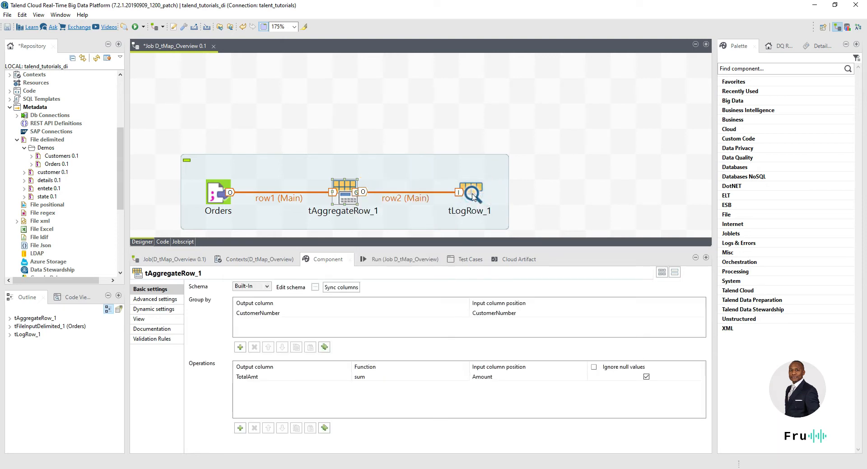
Step: Run the job and check the 12 printed customer totals, such as 3|98.45
click(376, 259)
click(229, 298)
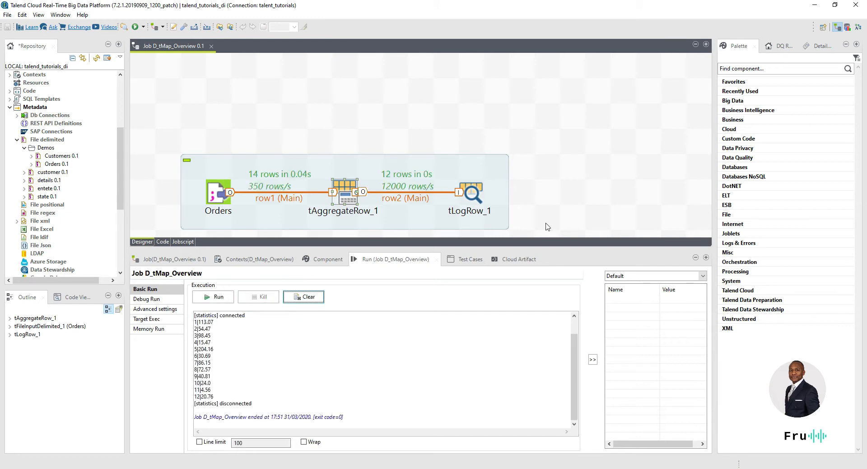
drag(198, 322, 217, 396)
click(222, 367)
click(217, 362)
drag(216, 337, 193, 338)
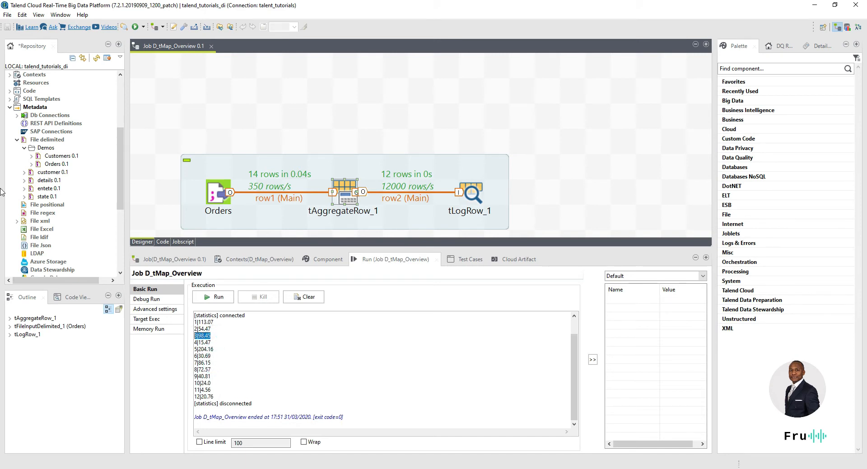
drag(2, 142, 506, 123)
Step: Highlight customer 3's 34.0 and 64.45 amounts in Orders.csv, then move the Notepad++ window aside
scroll(368, 252, up, 1)
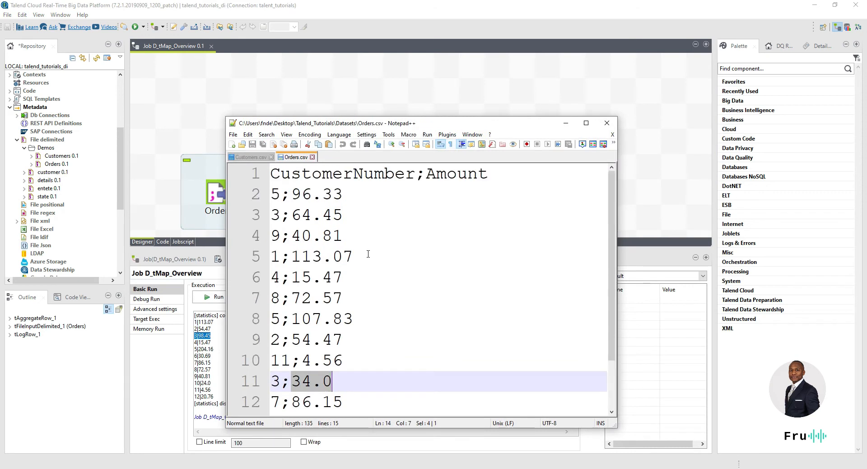
scroll(347, 276, down, 1)
drag(336, 381, 291, 375)
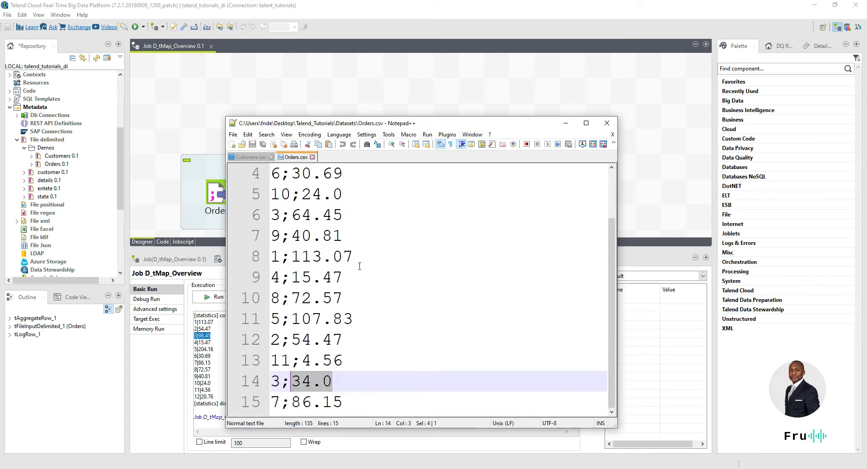
drag(344, 215, 293, 215)
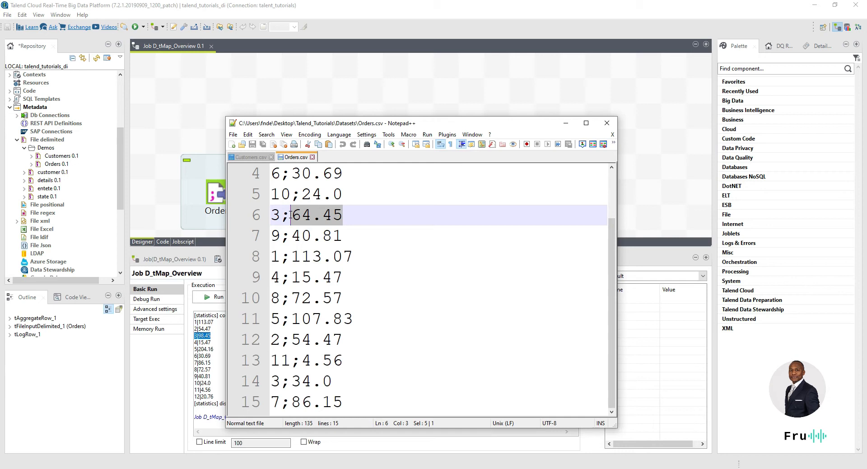
click(290, 215)
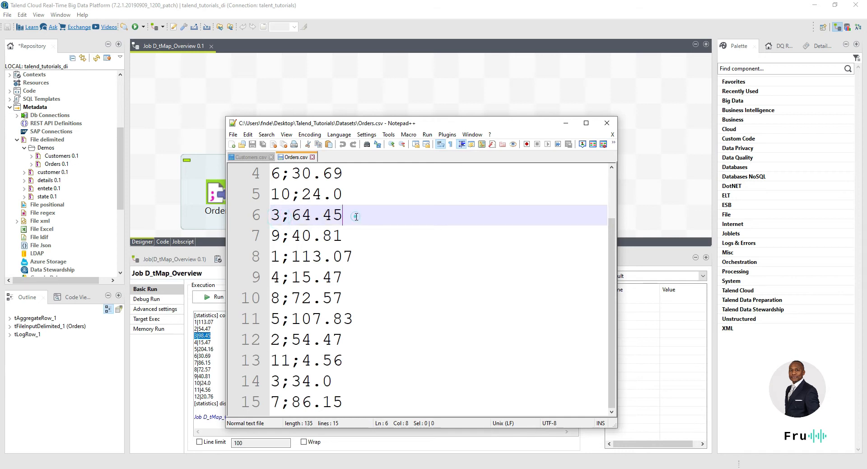
drag(362, 216, 271, 217)
drag(344, 360, 311, 359)
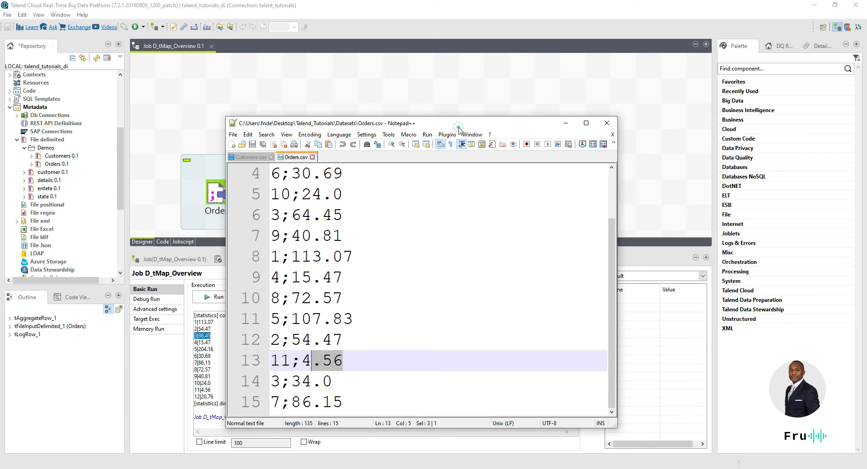
drag(458, 127, 0, 158)
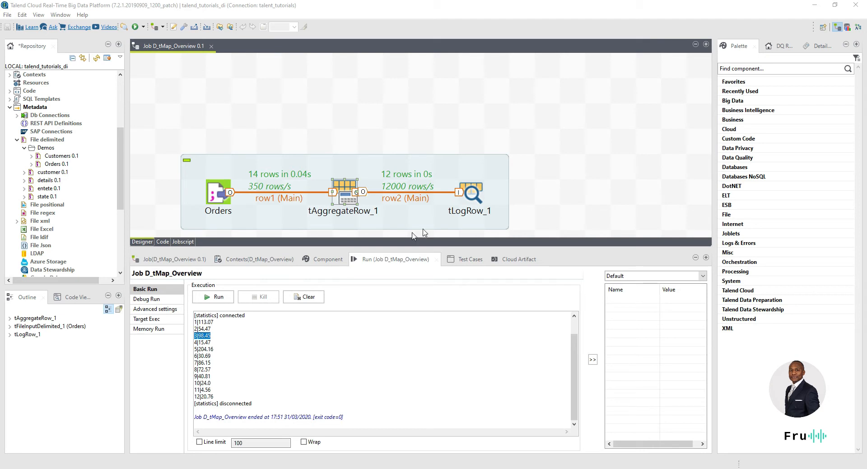
Step: Delete tLogRow_1 and its link, then check the BASIC MAPPING item on the presentation agenda
click(470, 195)
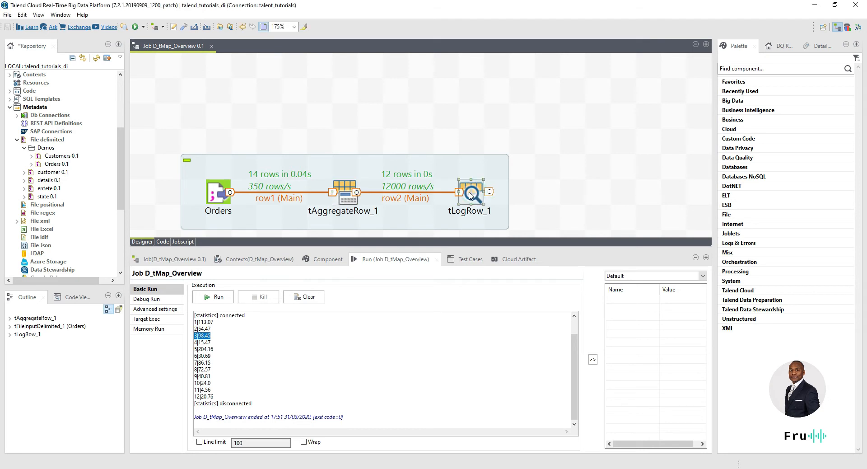
key(Delete)
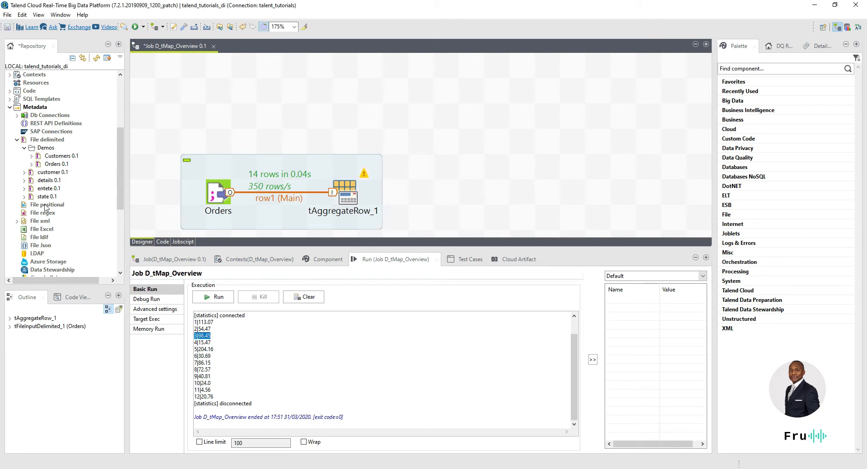
drag(695, 148, 149, 94)
click(160, 94)
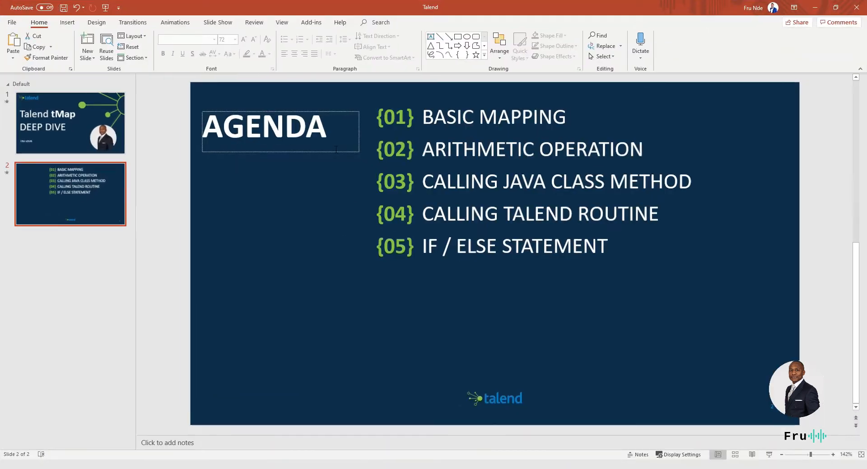
drag(601, 122, 427, 118)
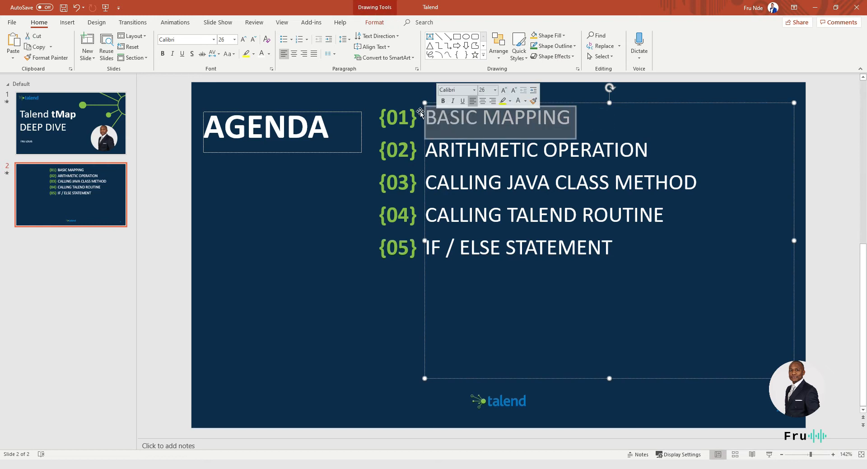
drag(523, 10, 866, 226)
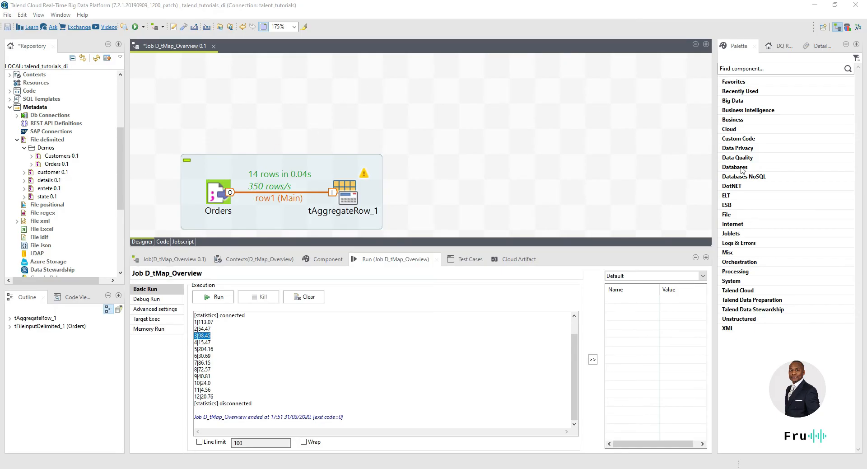
Step: Add a tMap component to the job canvas by typing tMap
click(415, 130)
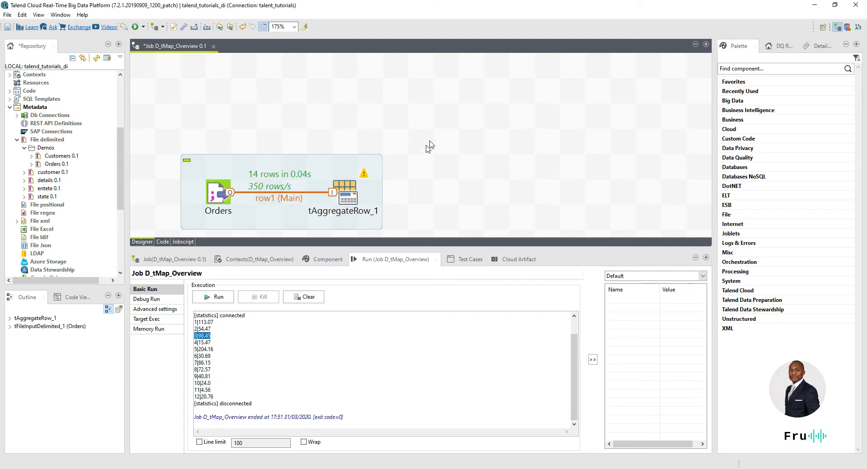
text(tMap)
key(Return)
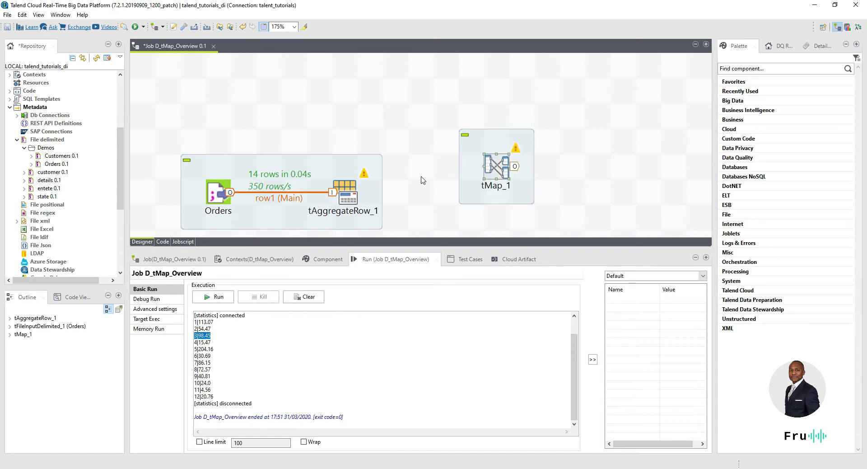
Step: Drop the Customers 0.1 file-delimited metadata onto the canvas as a tFileInputDelimited, and shift tMap_1 up-left
drag(245, 250, 229, 313)
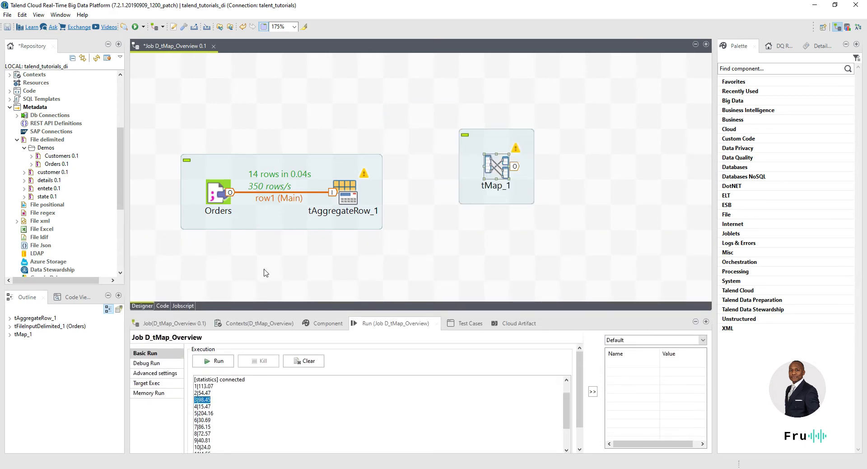
mouse_move(490, 162)
mouse_down()
mouse_move(490, 187)
mouse_move(487, 176)
mouse_up()
drag(57, 156, 328, 83)
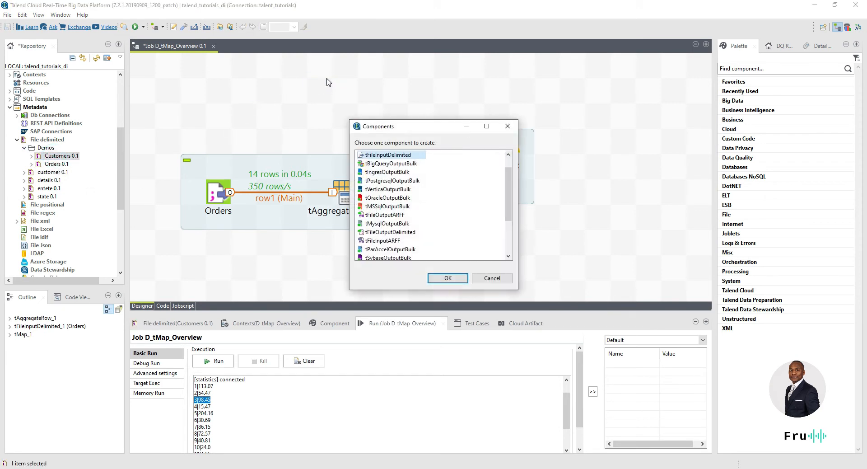
click(448, 278)
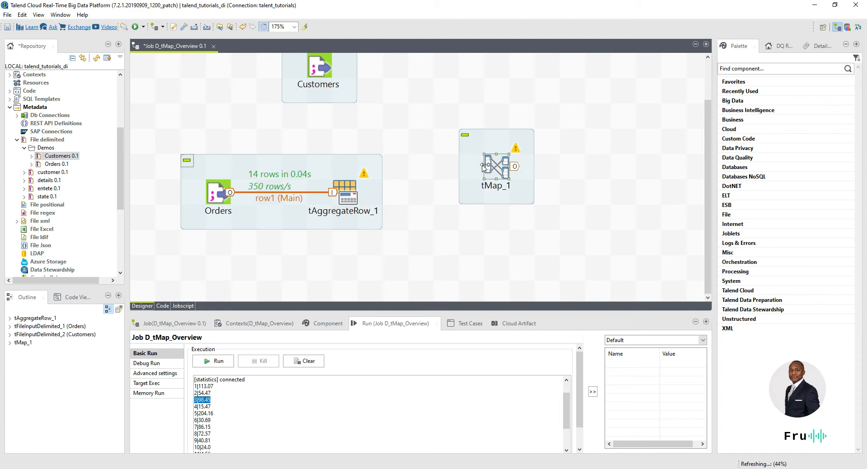
drag(468, 168, 442, 143)
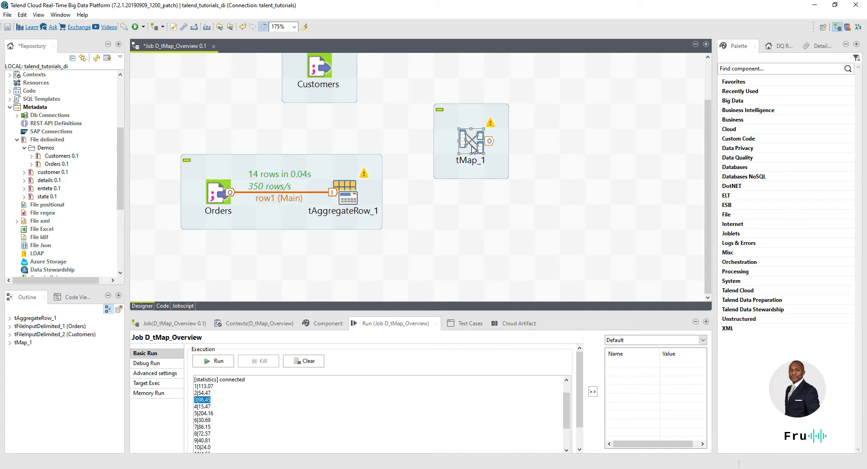
Step: Connect tAggregateRow_1 to tMap_1 with a Main row link
click(349, 195)
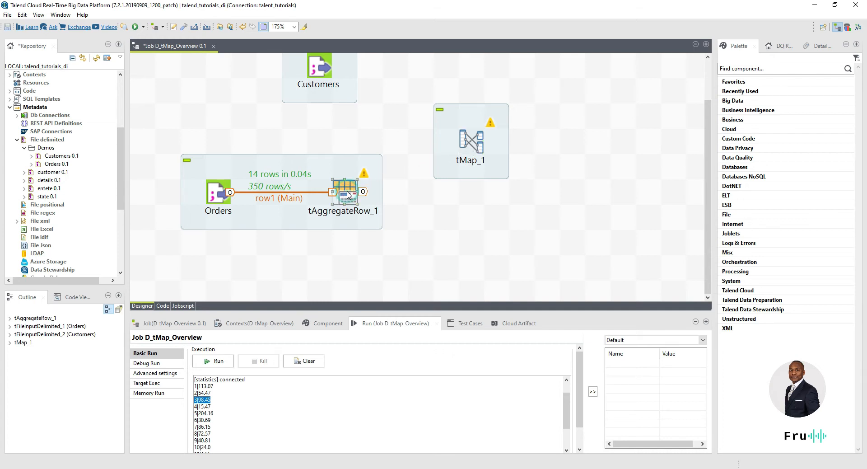
right_click(349, 195)
mouse_move(374, 193)
click(474, 194)
click(471, 149)
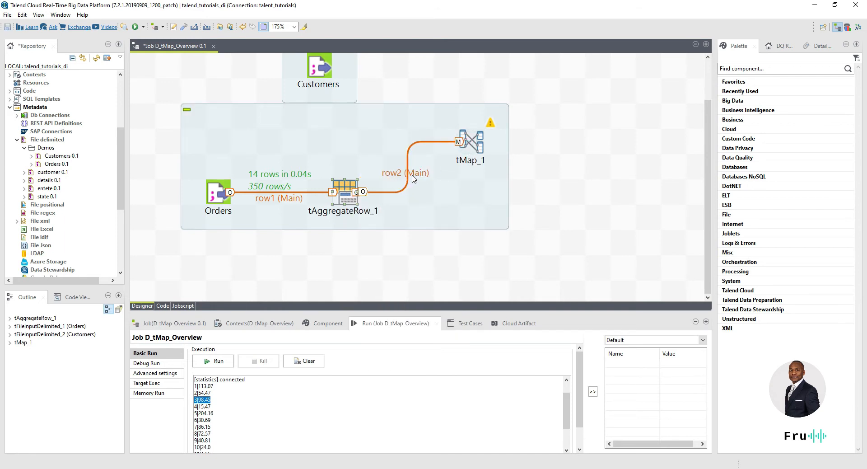
Step: Connect the Customers component to tMap_1 as a lookup row
click(330, 72)
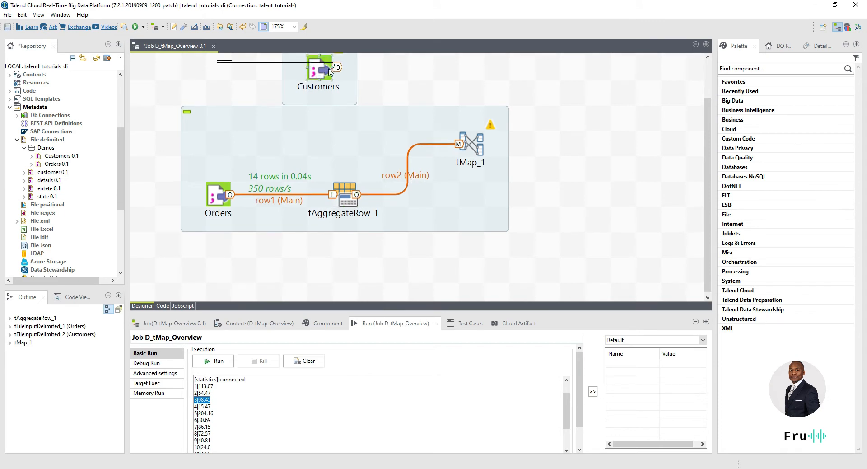
right_click(330, 72)
mouse_move(420, 78)
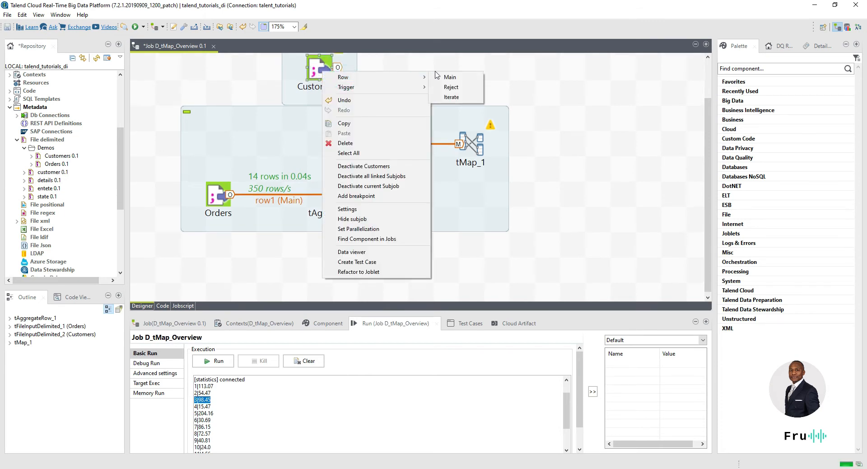
click(447, 77)
click(470, 145)
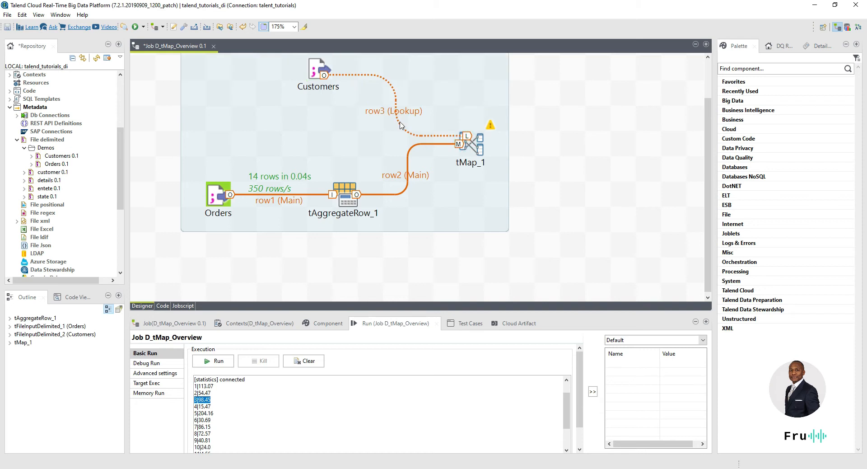
Step: Paste a duplicate Customers component, link it to tMap_1, then delete the duplicate again
click(323, 71)
key(ctrl+c)
key(ctrl+v)
drag(215, 67, 468, 69)
right_click(468, 71)
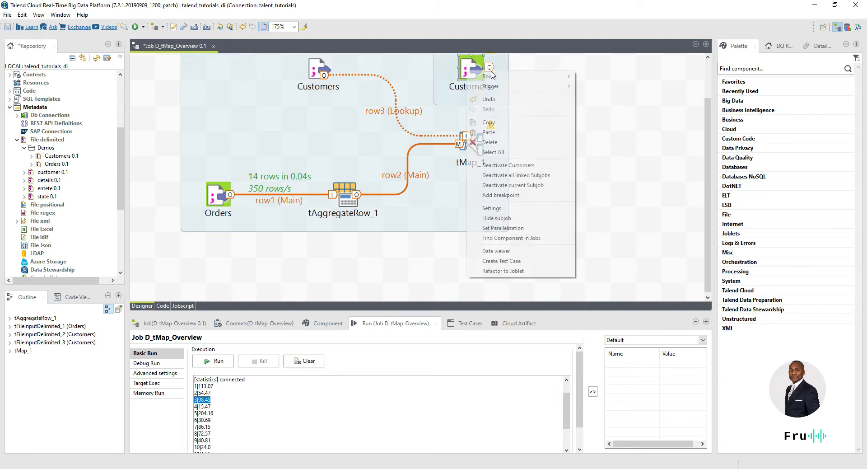
mouse_move(565, 75)
click(594, 77)
click(472, 142)
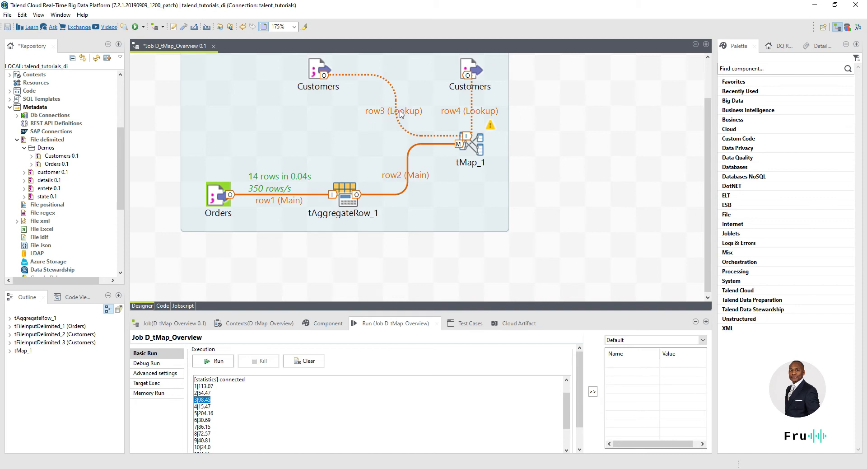
click(474, 70)
key(Delete)
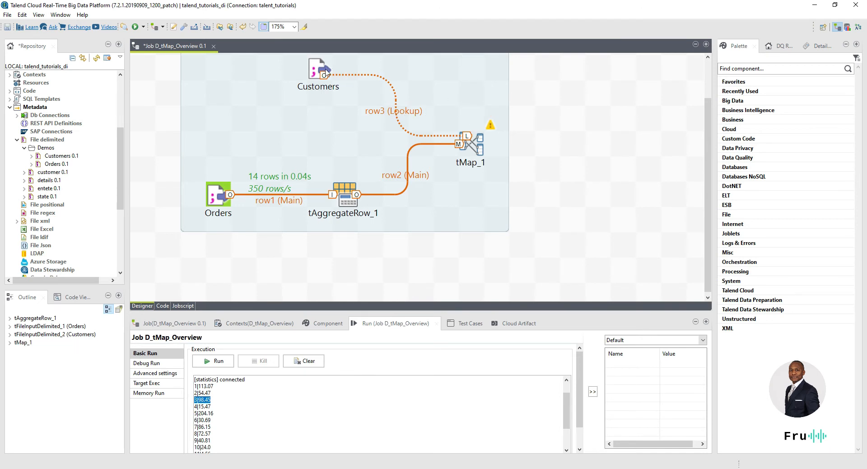
click(394, 177)
click(468, 140)
click(330, 324)
click(477, 145)
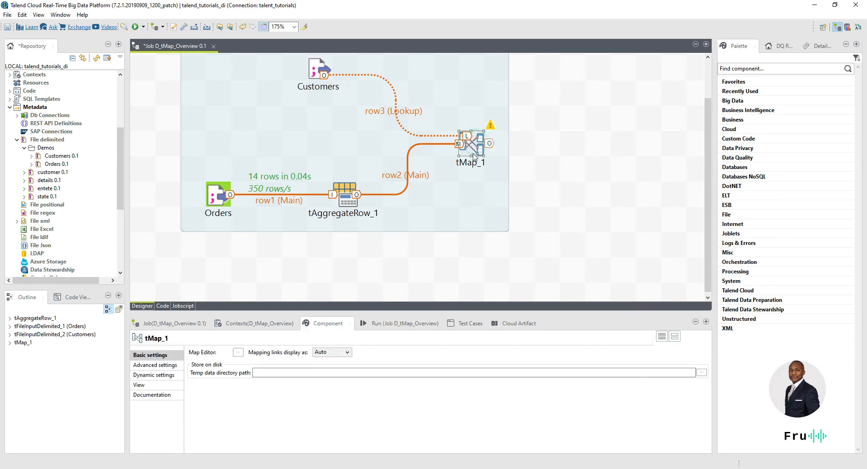
click(238, 352)
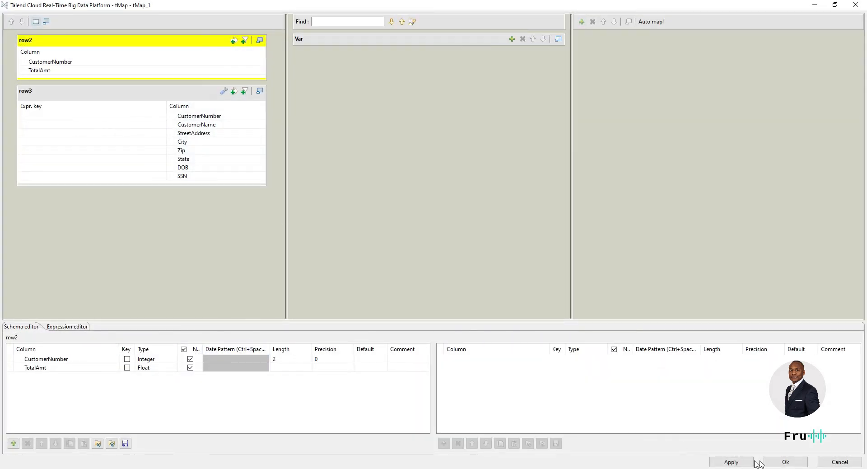
click(784, 461)
double_click(476, 150)
click(795, 461)
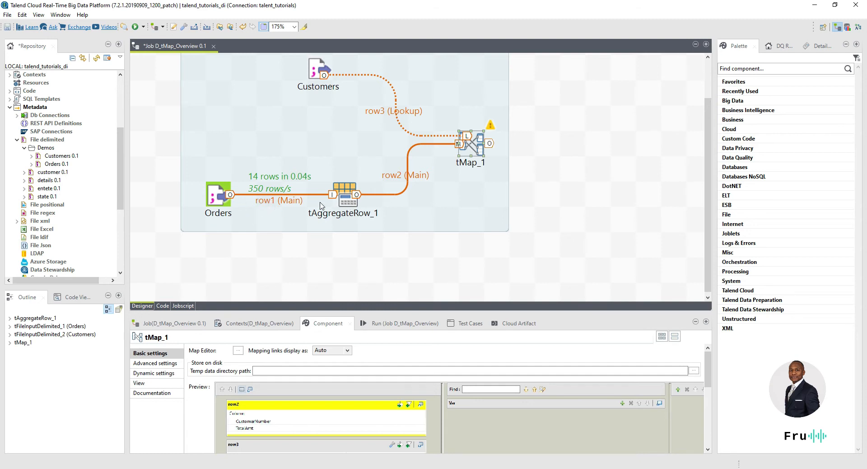
Step: Confirm tAggregateRow_1's schema is CustomerNumber and TotalAmt, then open the tMap_1 mapping editor
click(349, 196)
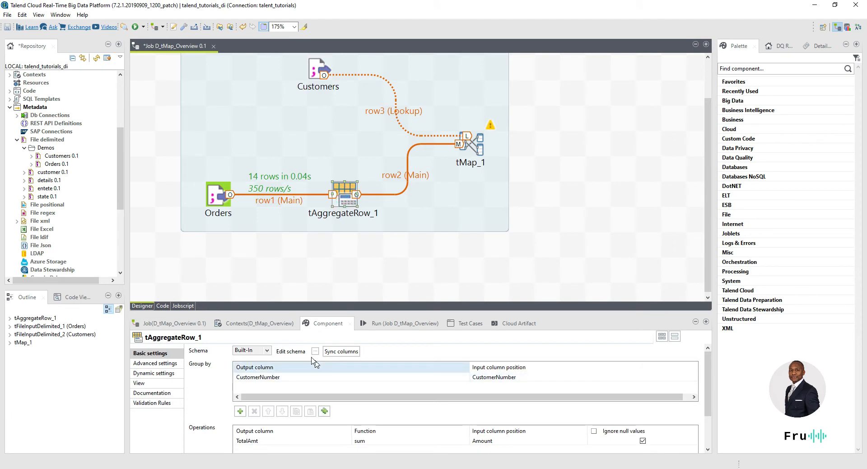
click(316, 351)
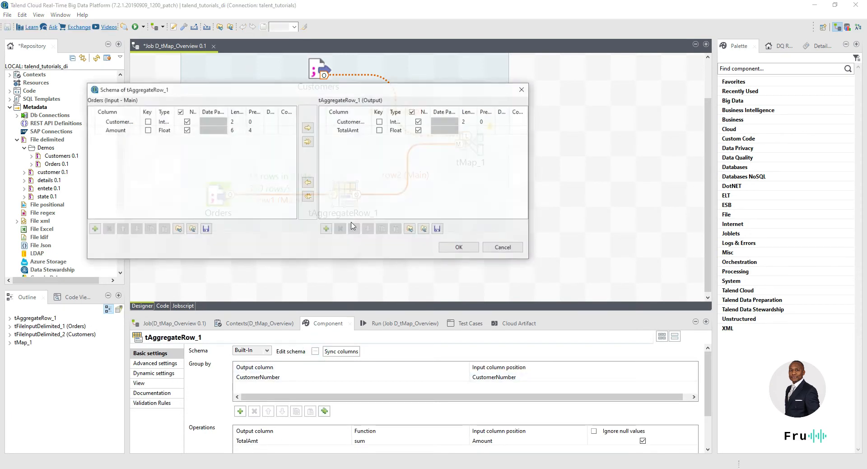
click(505, 247)
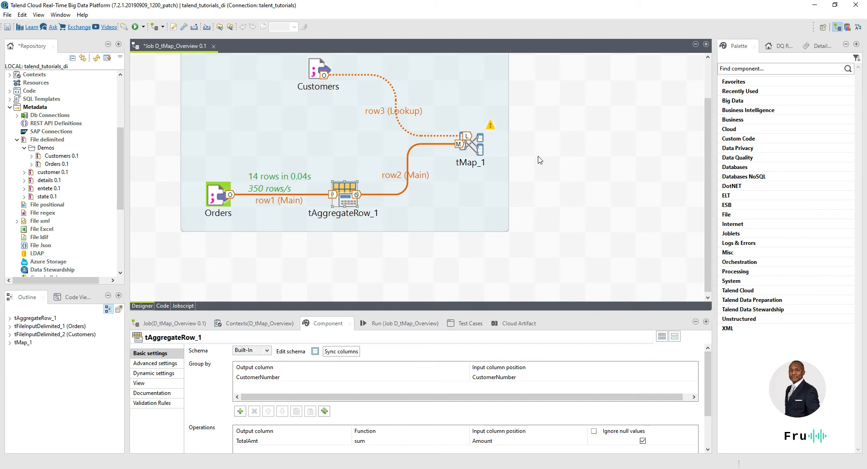
click(465, 144)
double_click(472, 144)
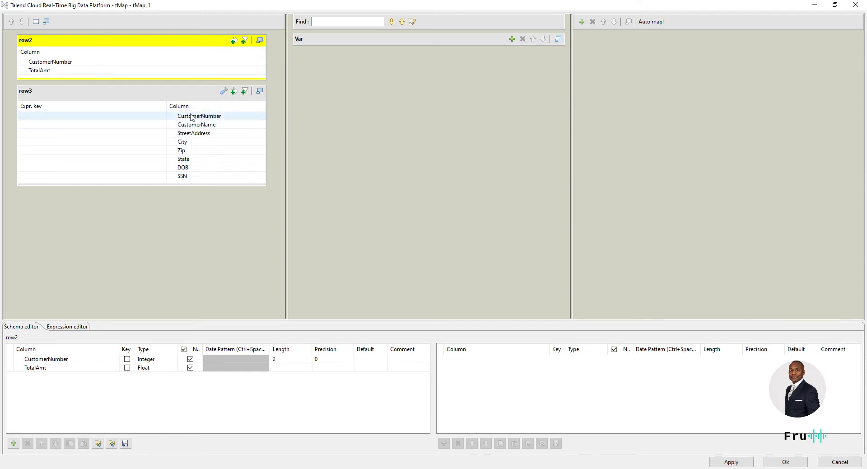
click(58, 63)
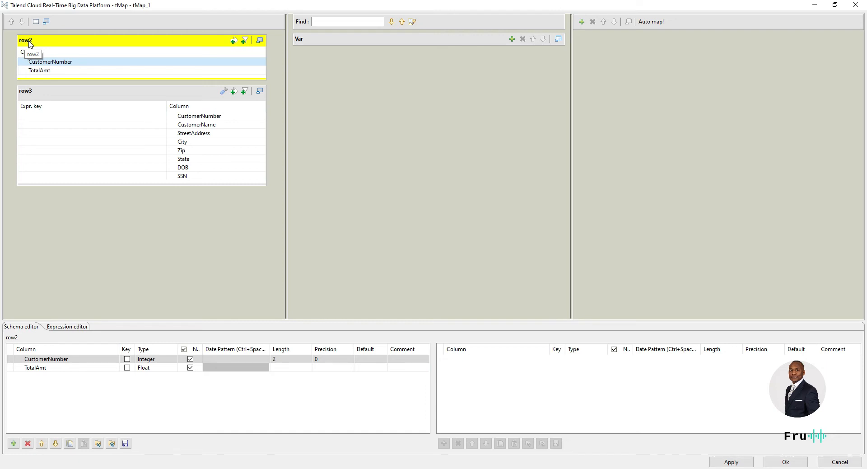
click(786, 461)
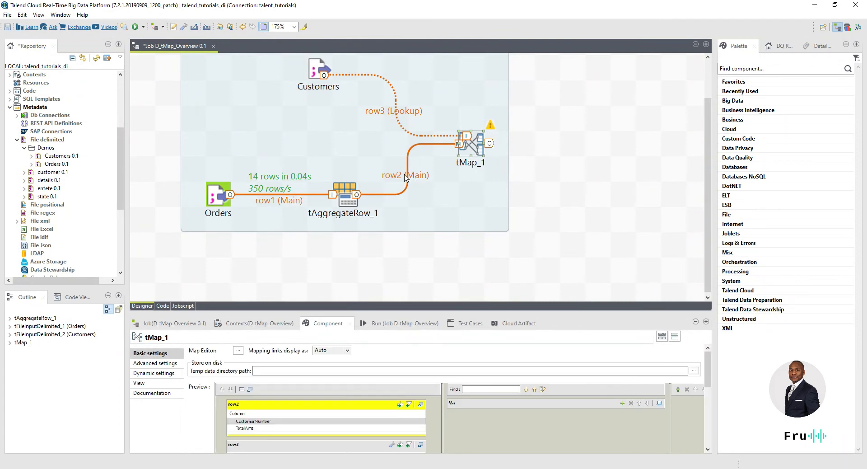
Step: Rename the row2 main link to orders
click(405, 178)
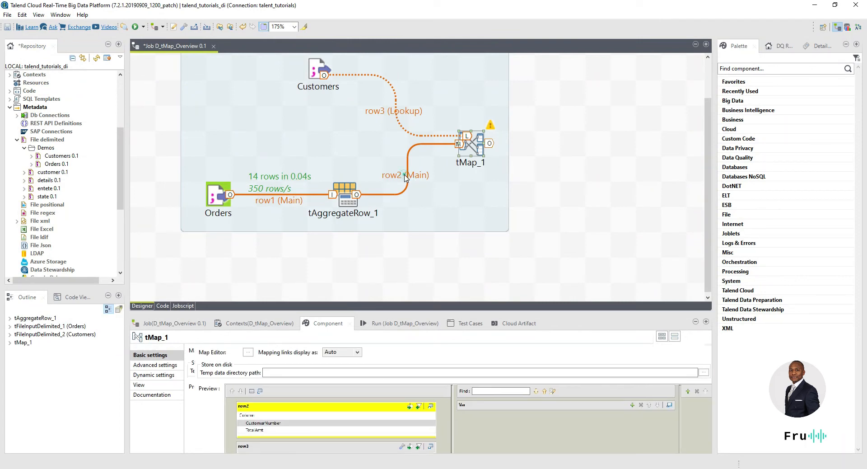
click(405, 178)
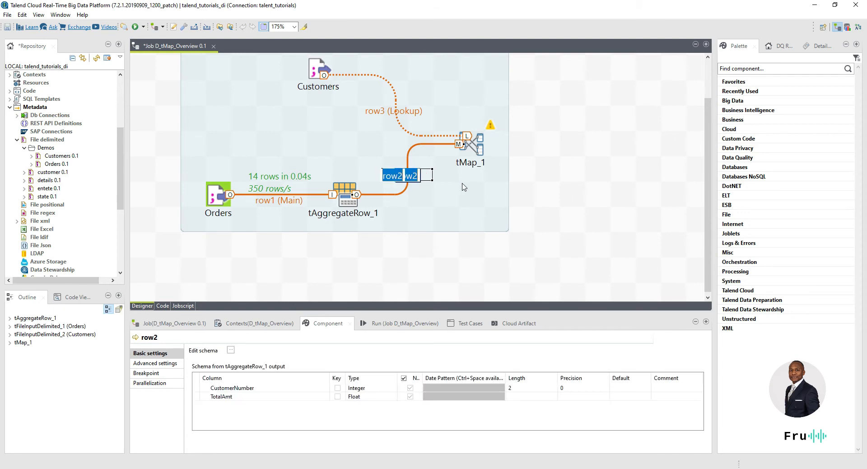
text(or)
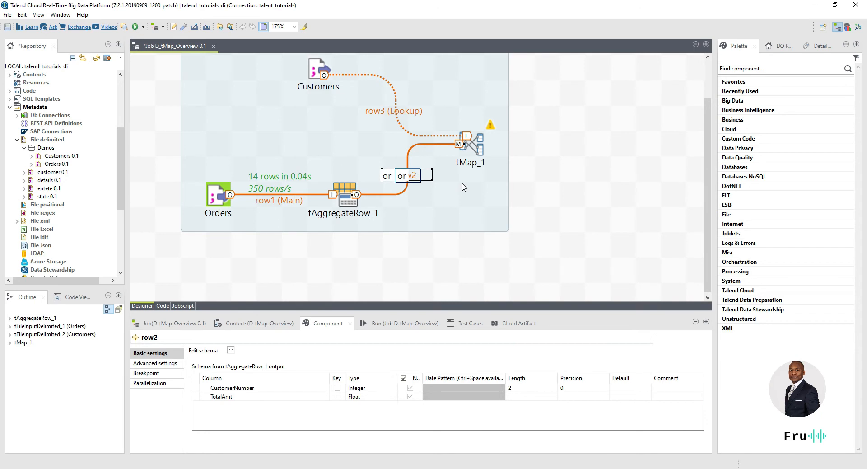
text(ders)
key(Return)
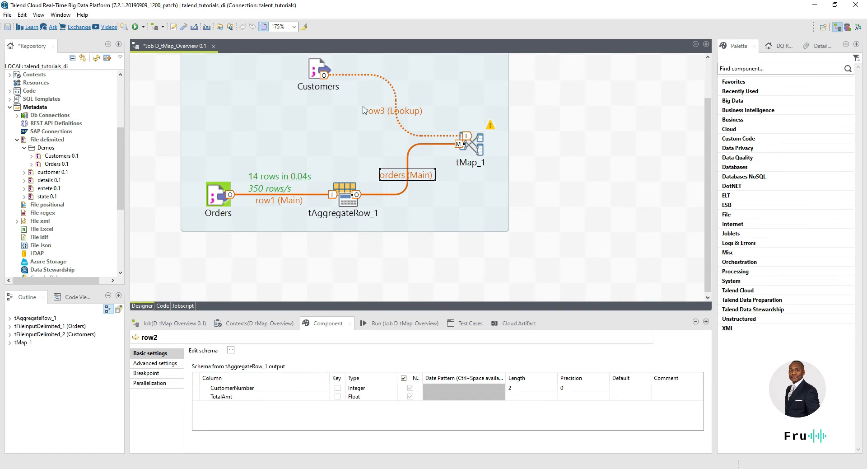
Step: Rename the row3 lookup link to customers and reopen the tMap_1 editor
click(395, 114)
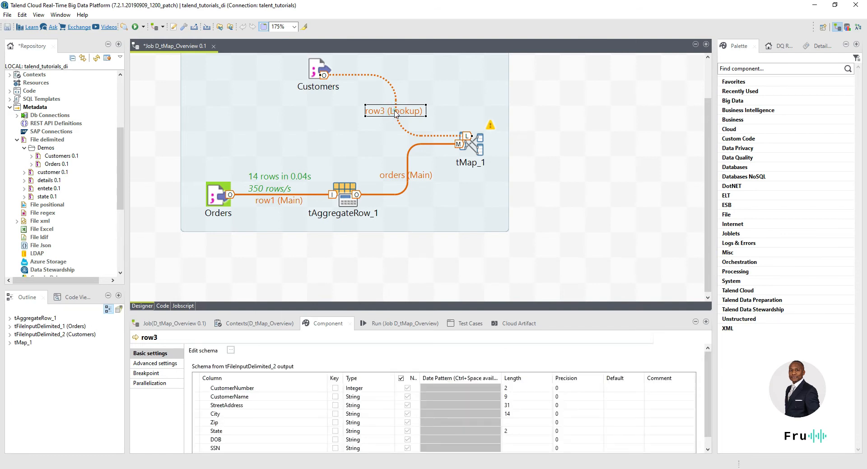
click(396, 114)
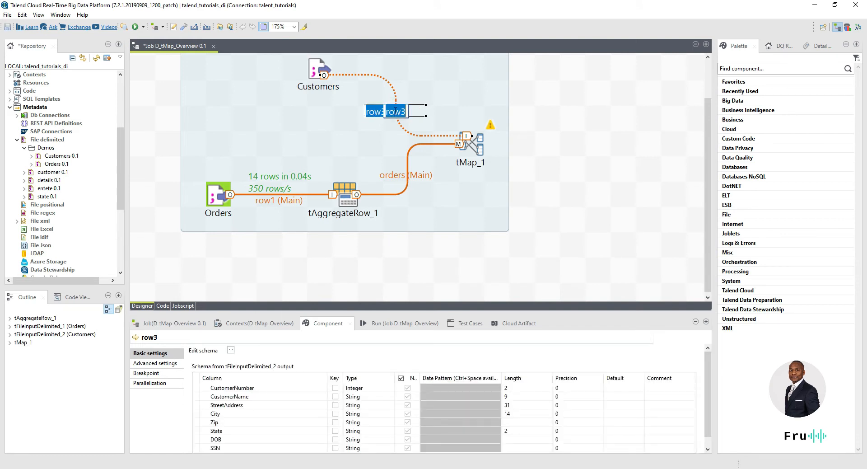
text(customers)
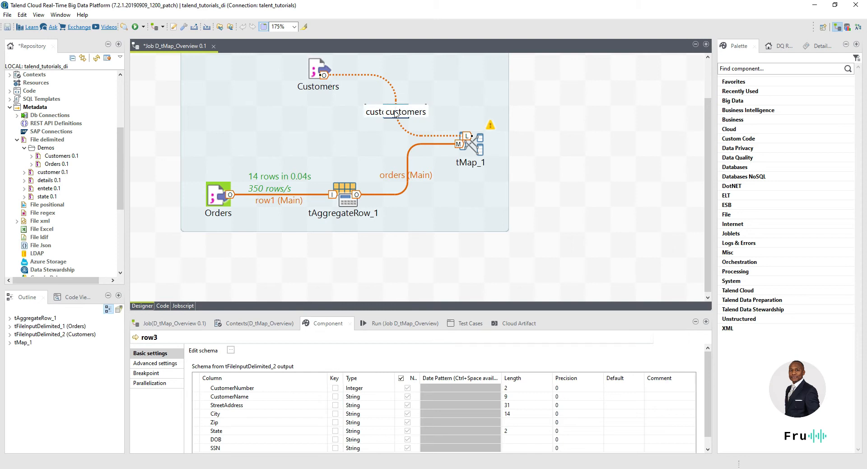
key(Return)
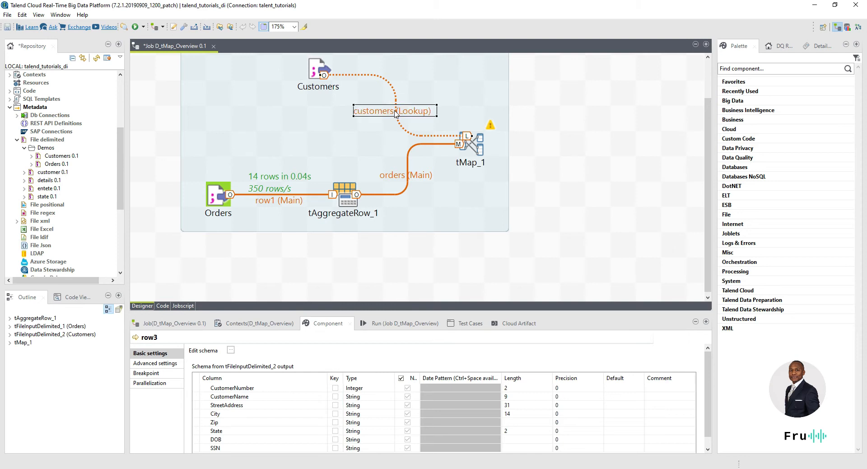
double_click(470, 148)
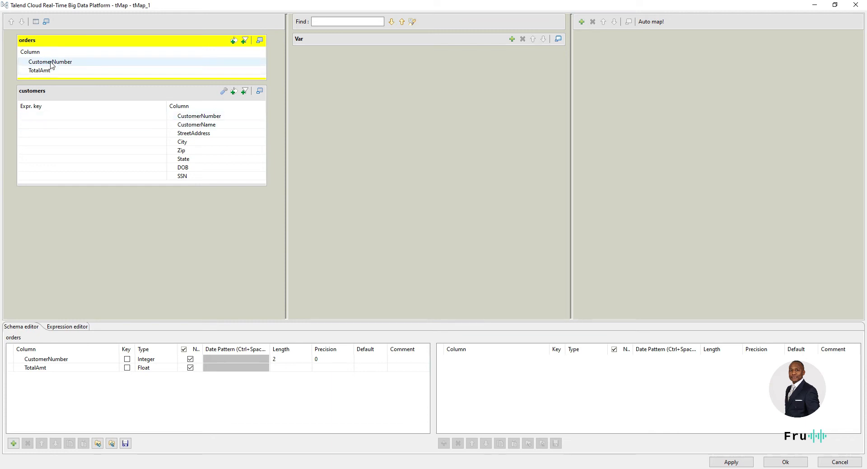
Step: Set the customers CustomerNumber join key expression to orders.CustomerNumber
drag(50, 63, 58, 119)
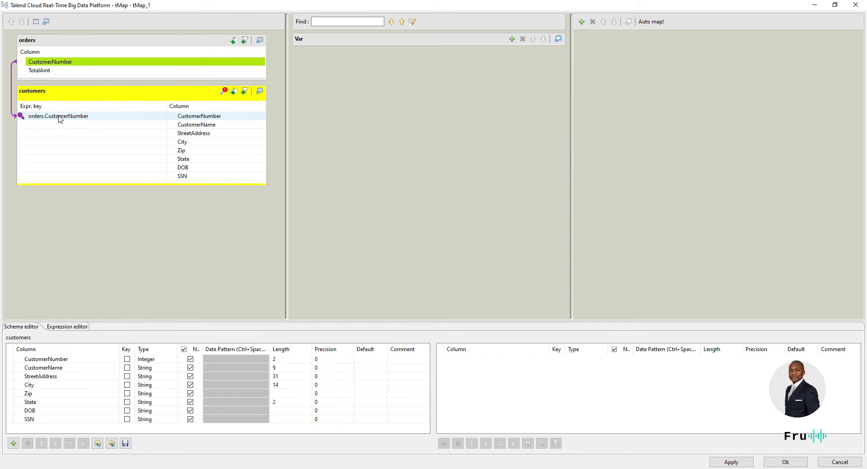
click(96, 118)
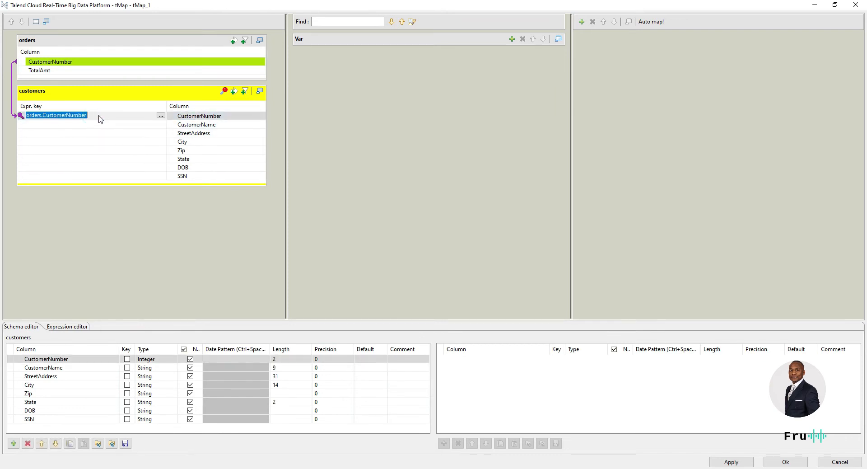
click(108, 115)
drag(89, 115, 13, 96)
key(BackSpace)
text(orders.)
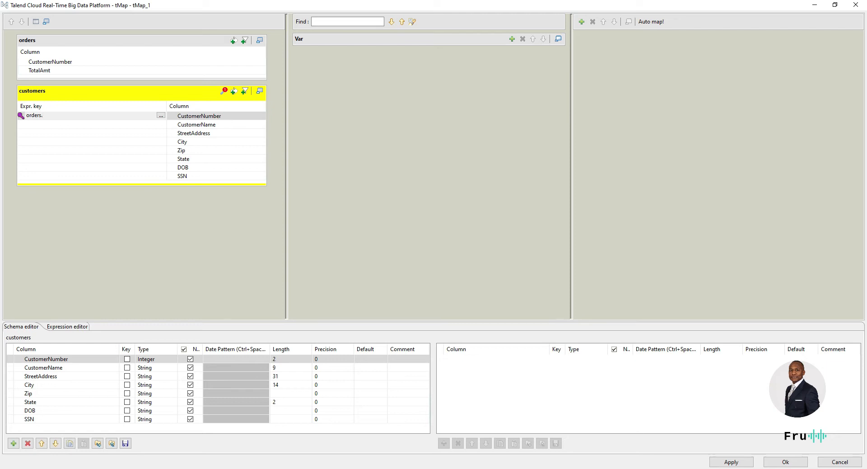
text(CustomerNumber)
key(Return)
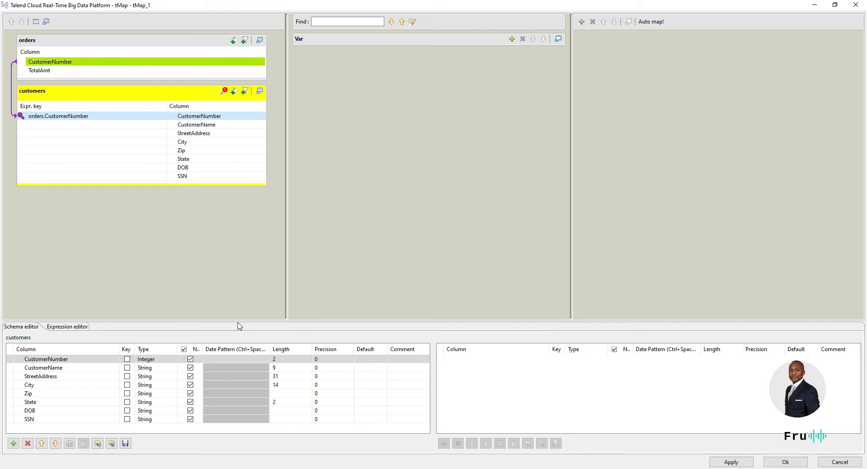
Step: Undo the mistaken TotalAmt mapping, leaving the customers State key empty
drag(237, 319, 226, 241)
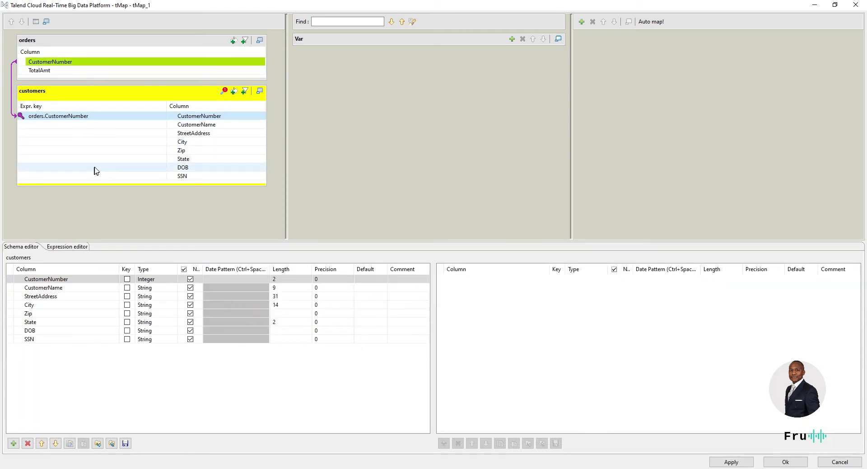
drag(53, 72, 53, 160)
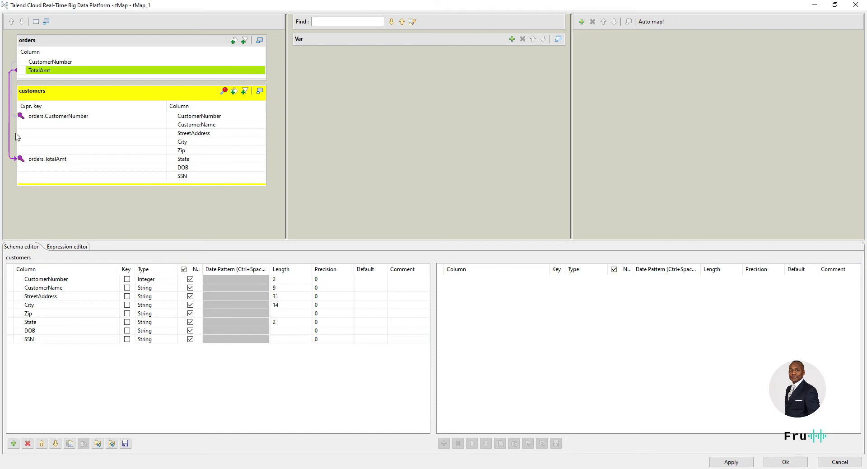
click(74, 163)
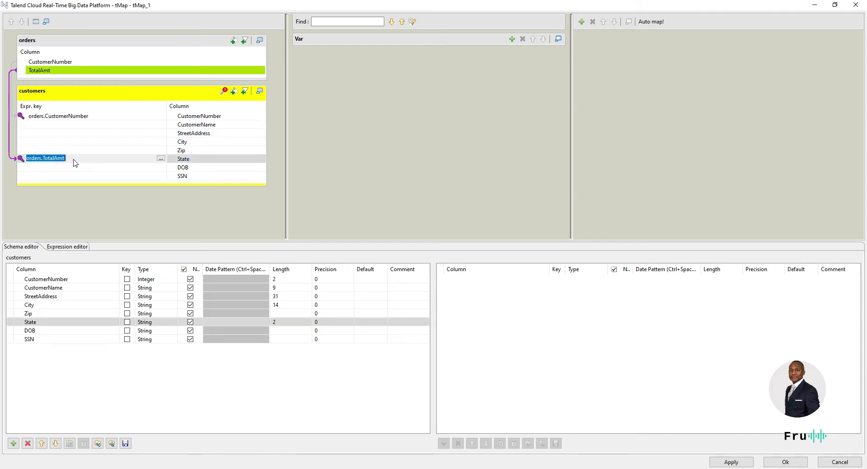
key(BackSpace)
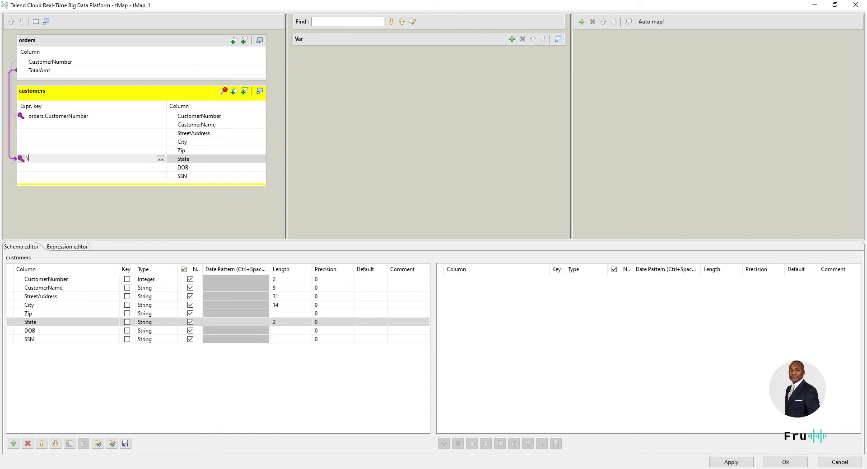
key(BackSpace)
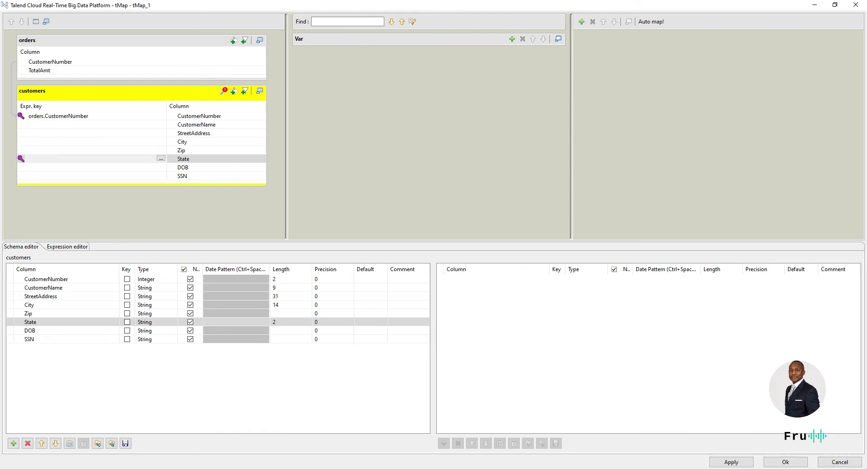
click(120, 176)
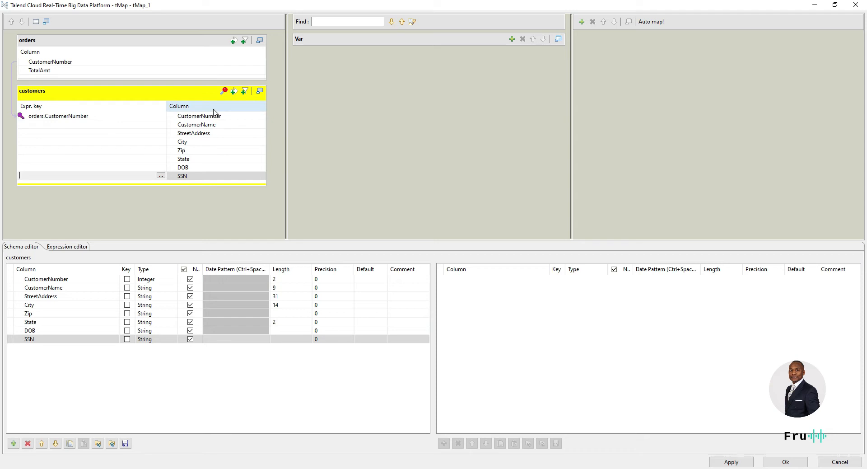
Step: Keep the customers lookup at Left Outer Join with Unique match, then collapse its settings
click(223, 92)
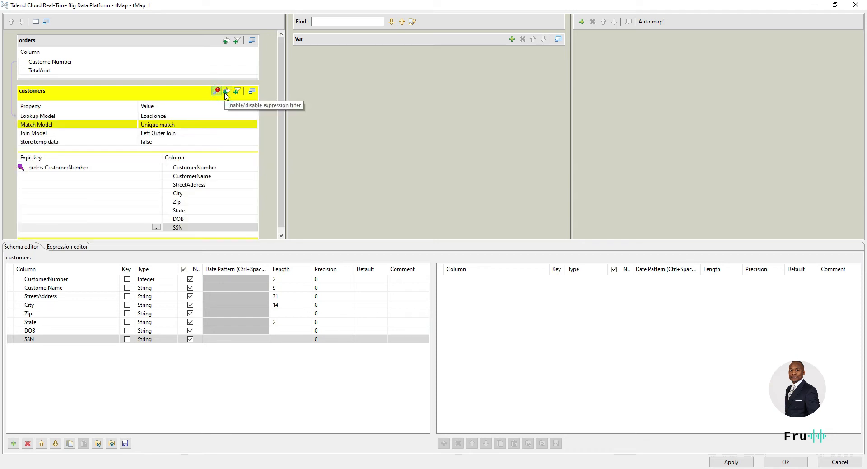
click(173, 132)
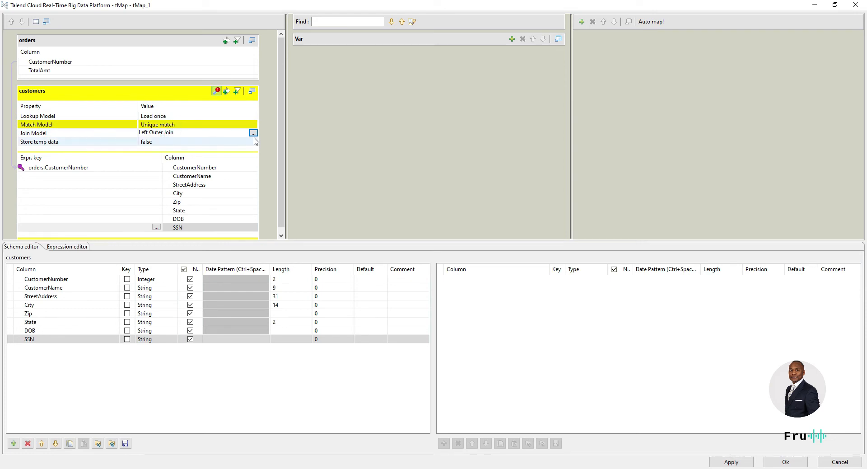
click(253, 133)
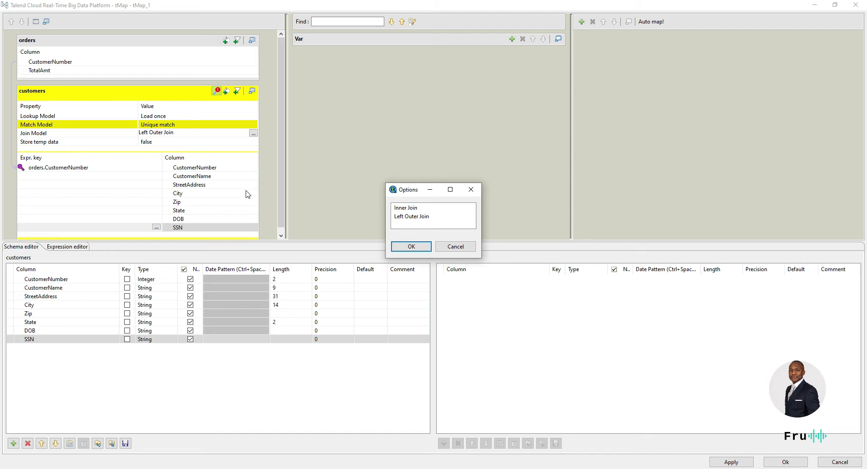
click(453, 247)
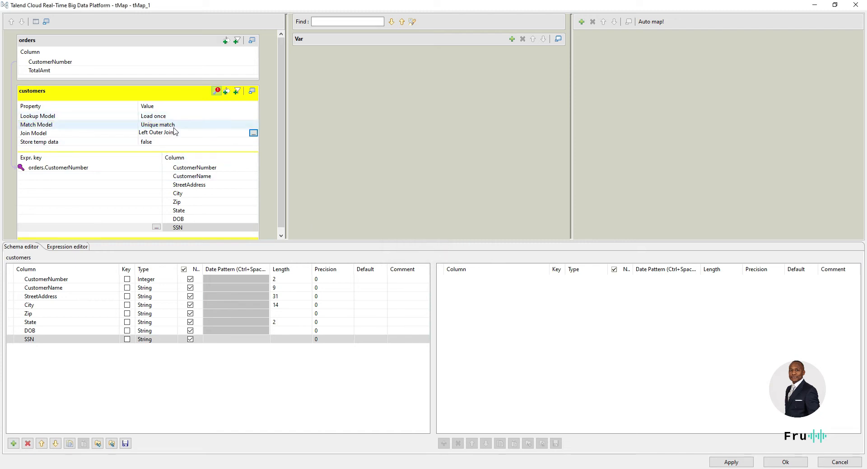
click(200, 117)
click(253, 116)
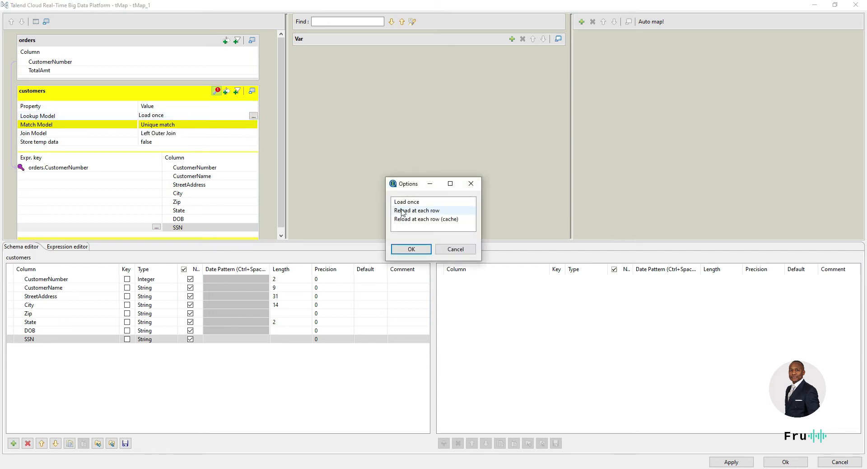
click(456, 249)
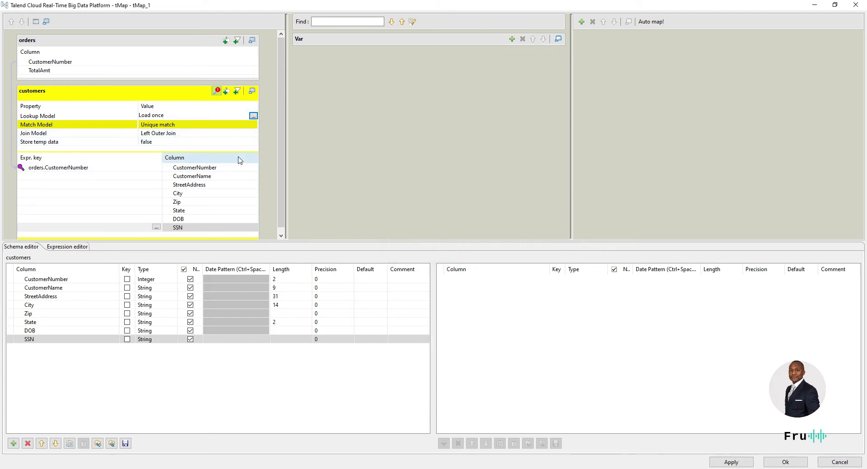
click(169, 126)
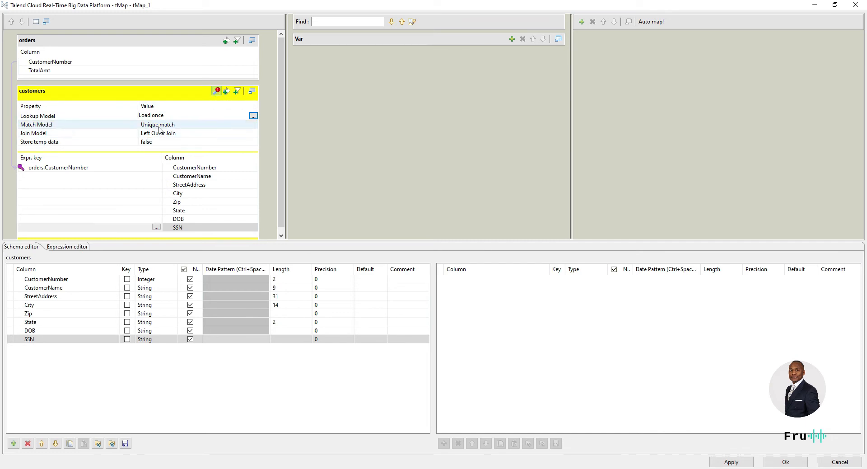
click(216, 91)
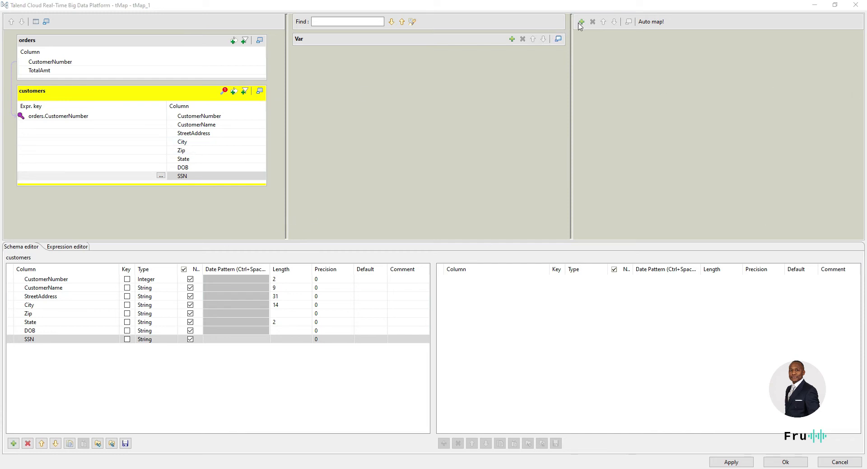
Step: Add a new tMap output table, replacing the default out1 name with customerorders
click(640, 8)
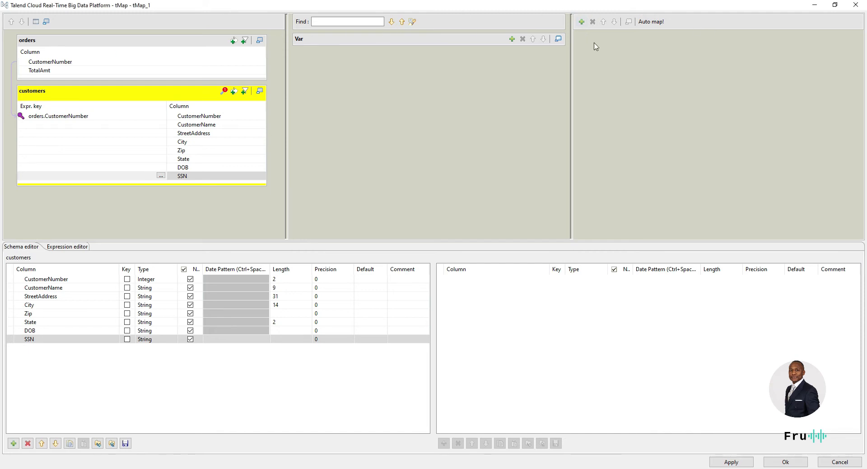
click(582, 21)
click(452, 208)
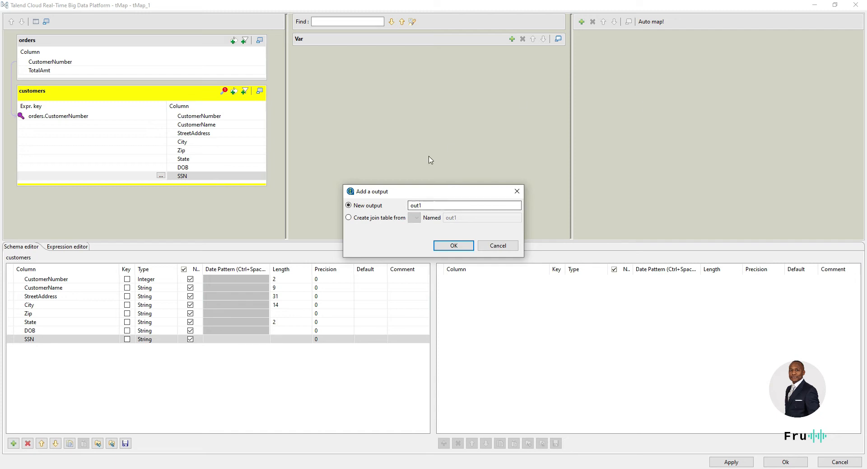
drag(435, 205, 399, 204)
text(customerorders)
key(Return)
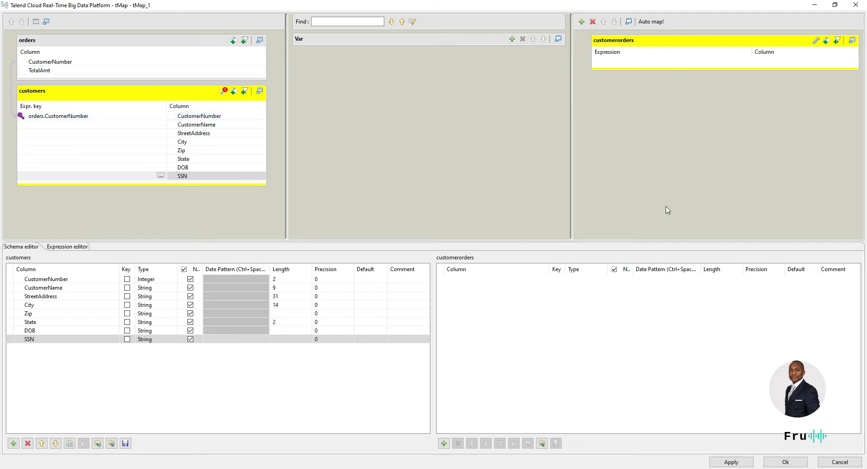
Step: Test-map CustomerNumber and CustomerName into customerorders, then remove both output columns
click(204, 116)
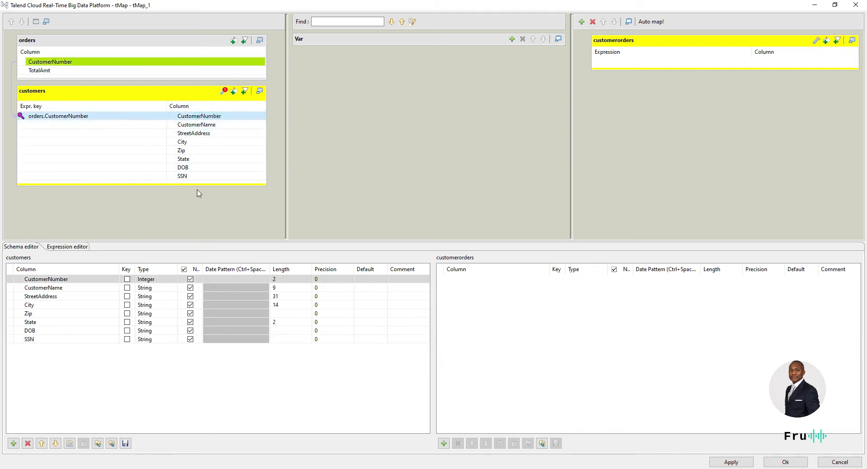
mouse_move(219, 117)
mouse_down()
mouse_move(635, 107)
mouse_move(660, 69)
mouse_up()
click(218, 126)
drag(227, 125, 681, 74)
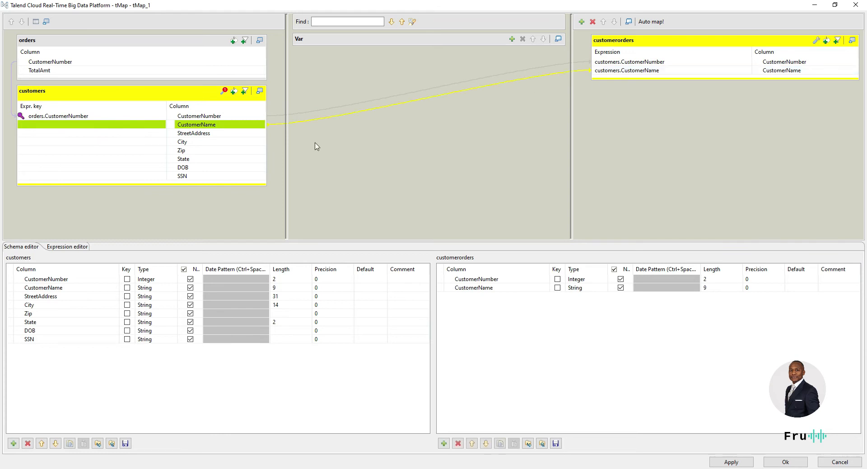
click(650, 61)
shift+click(658, 72)
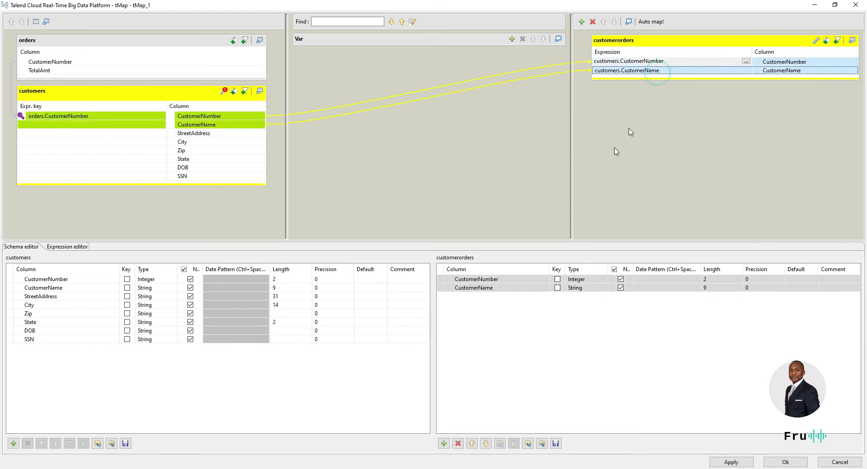
click(458, 443)
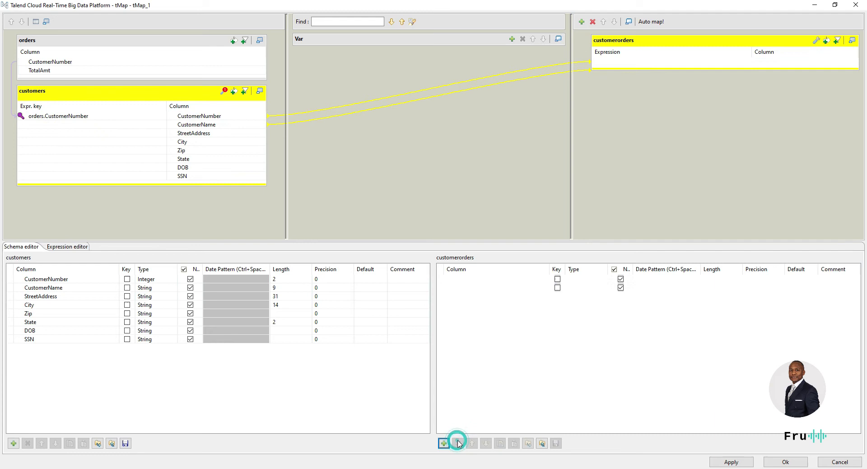
Step: Map all eight customers columns into customerorders, followed by orders.TotalAmt below SSN
click(236, 117)
shift+click(219, 176)
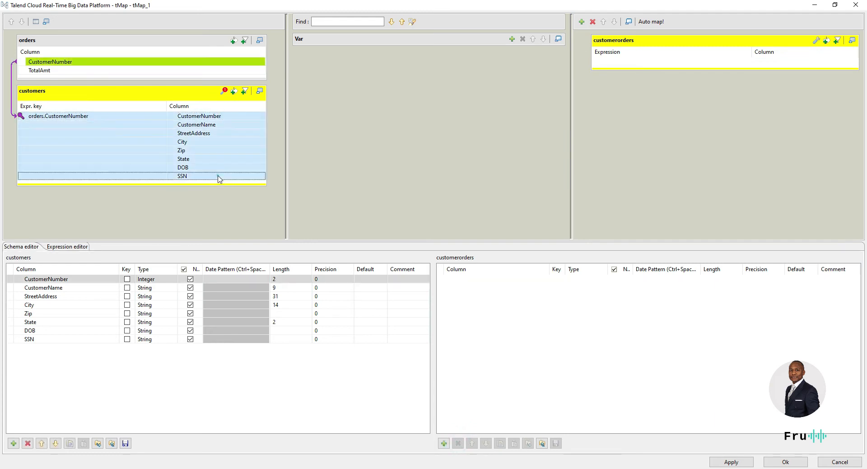
drag(217, 147, 650, 64)
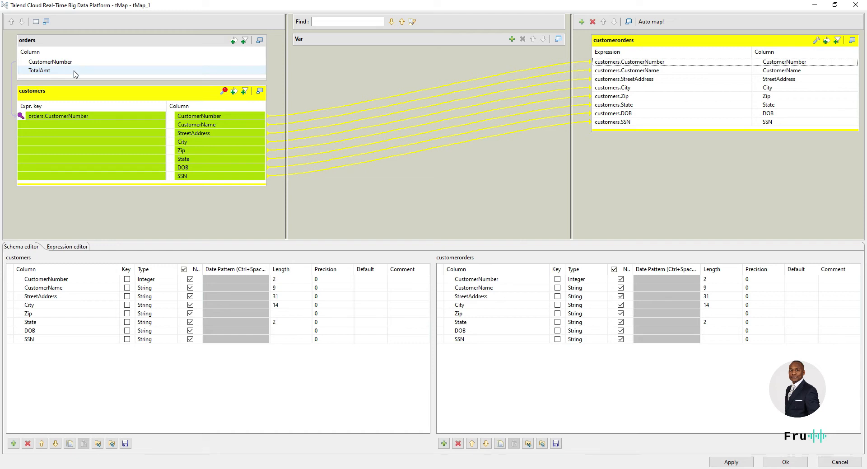
drag(74, 72, 670, 129)
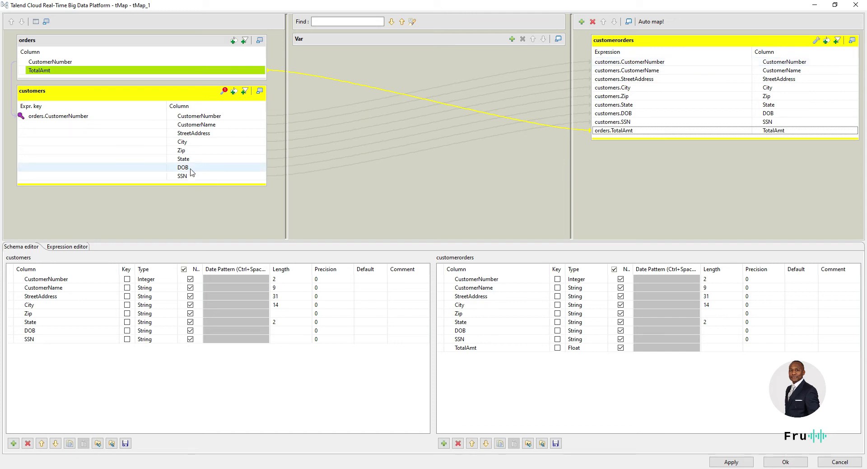
Step: Map orders.CustomerNumber into customerorders, delete the duplicate CustomerNumber_1 column, and apply the mapping
mouse_move(85, 64)
mouse_down()
mouse_move(668, 149)
mouse_move(679, 140)
mouse_up()
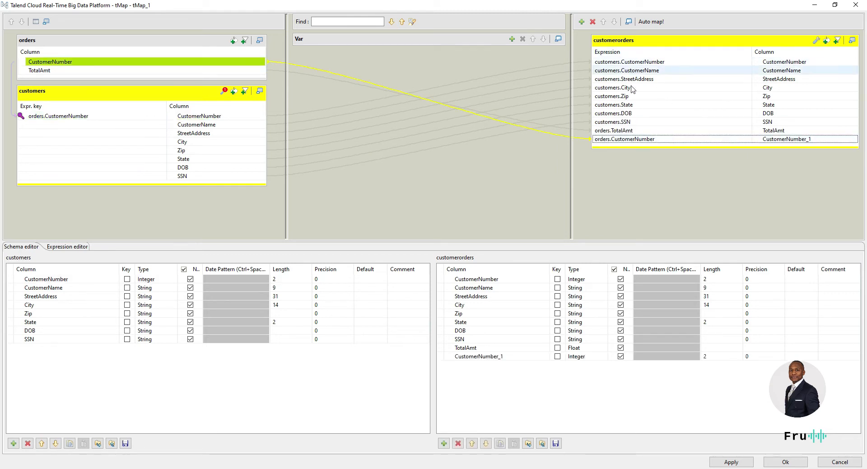
click(613, 140)
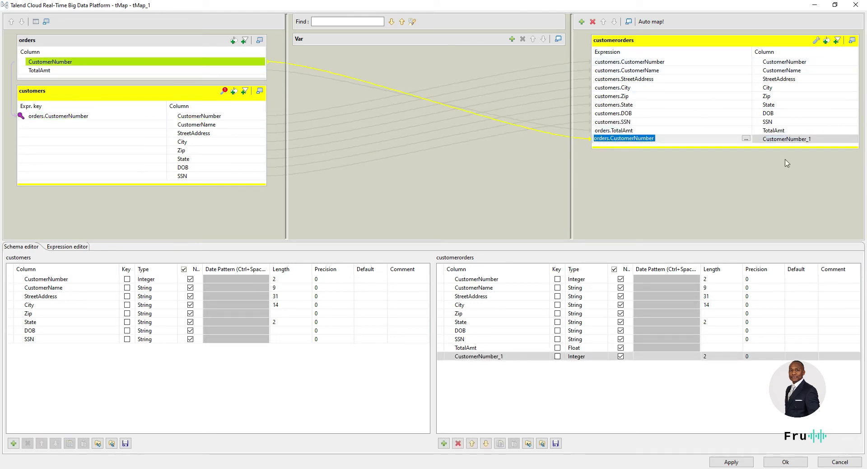
click(790, 144)
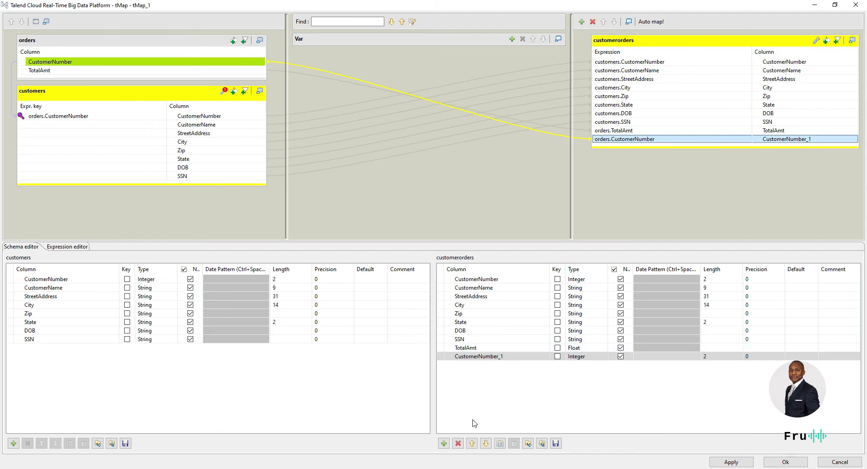
click(458, 443)
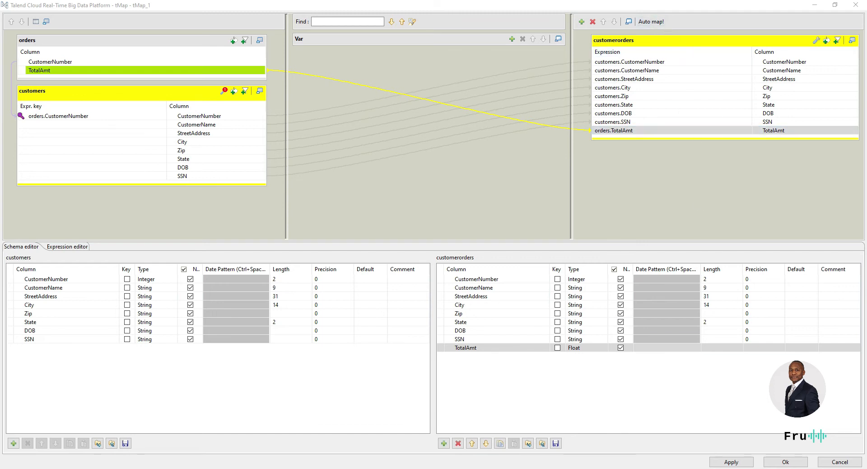
click(796, 464)
click(561, 135)
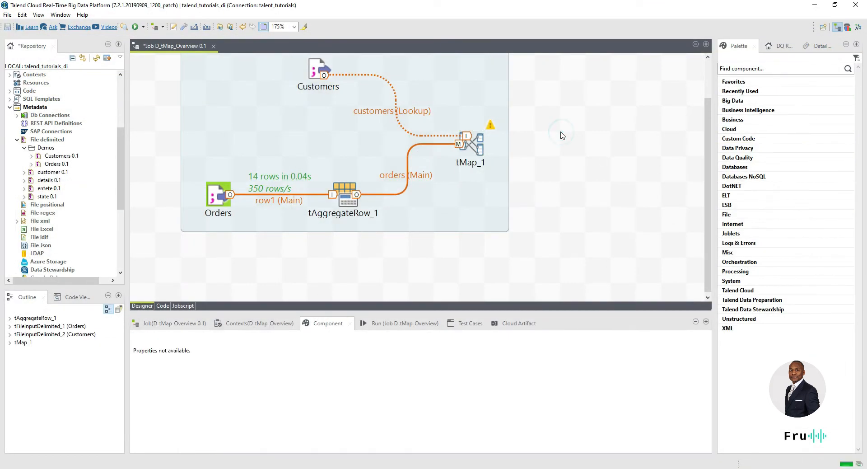
Step: Add a tLogRow_1 component to the canvas, to the right of tMap_1
text(log)
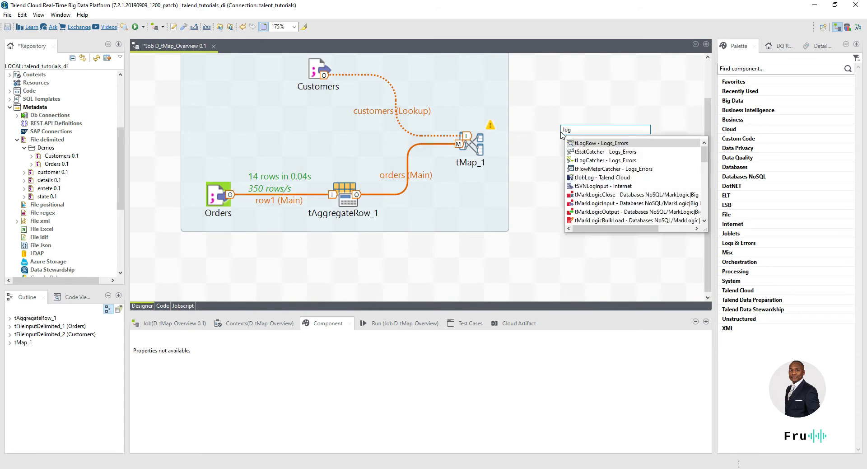
key(Return)
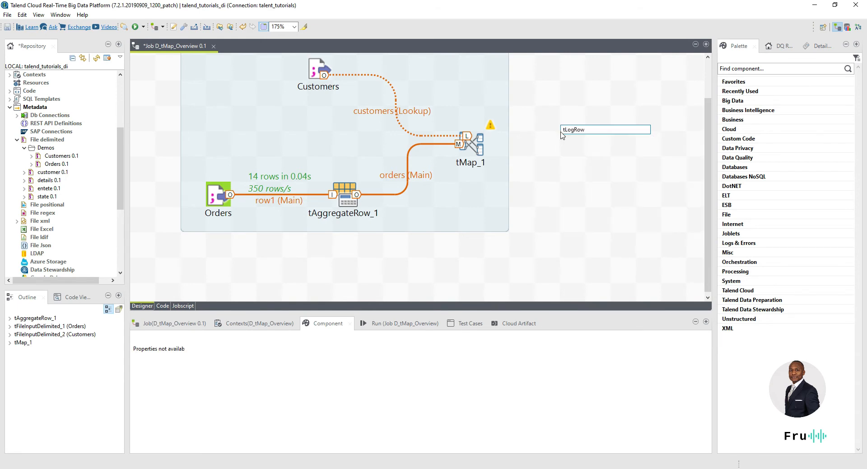
drag(573, 146, 609, 144)
Step: Link tMap_1's customerorders Main output to tLogRow_1 and show its settings
right_click(474, 145)
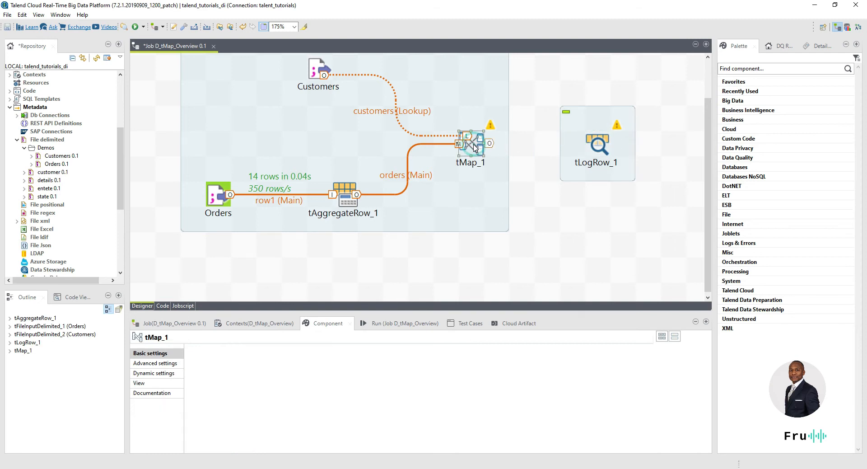
mouse_move(485, 149)
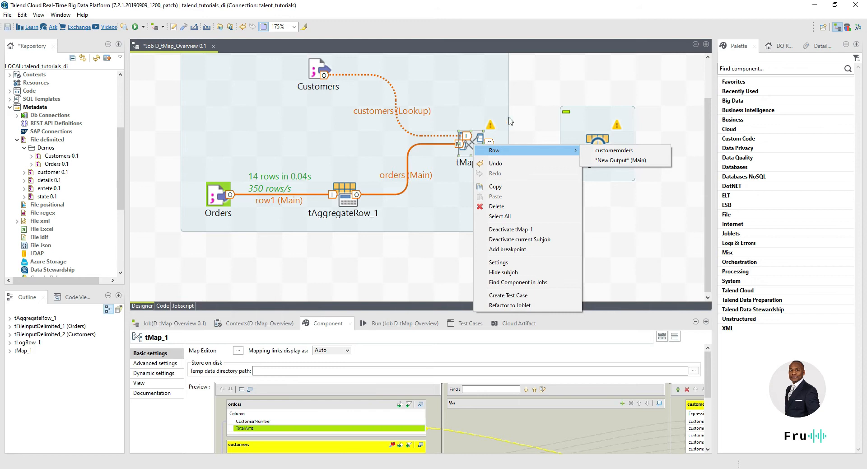
click(528, 116)
click(472, 192)
right_click(474, 191)
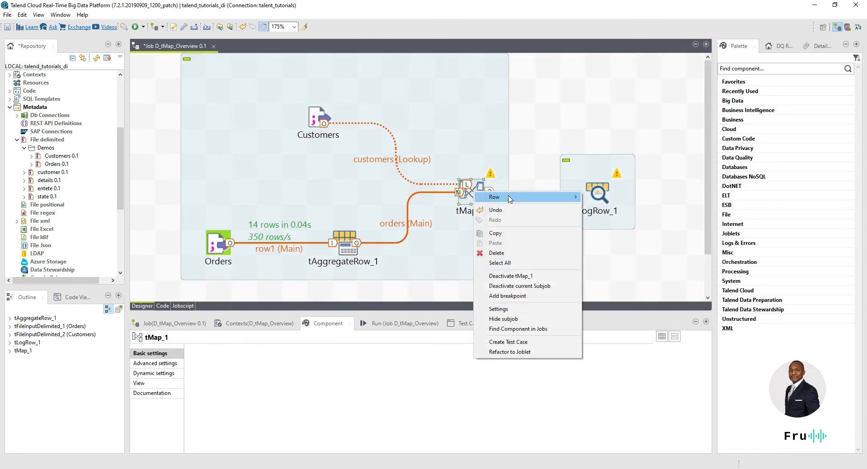
mouse_move(497, 196)
click(615, 204)
click(600, 194)
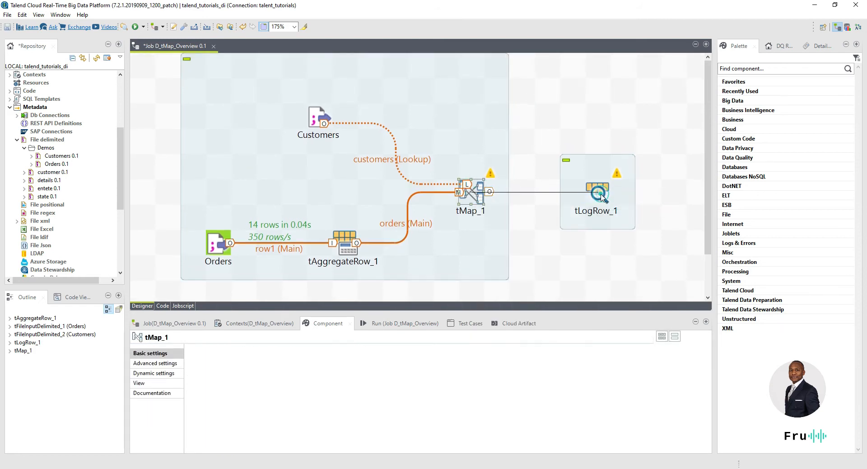
click(600, 197)
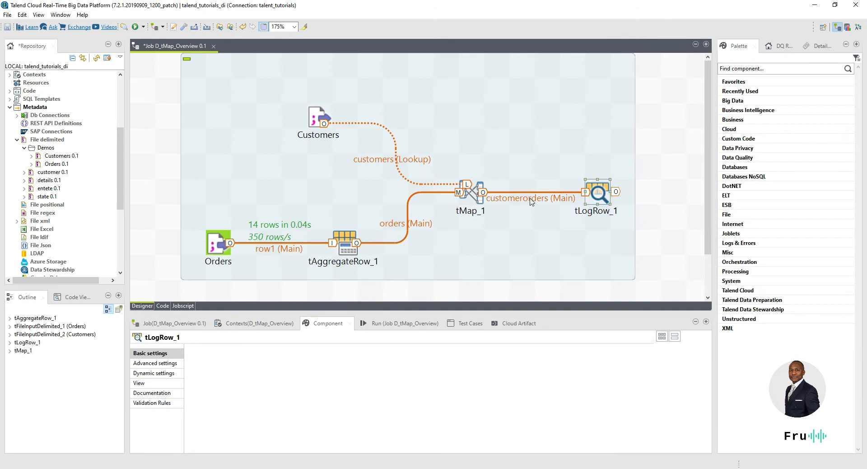
drag(599, 197, 625, 198)
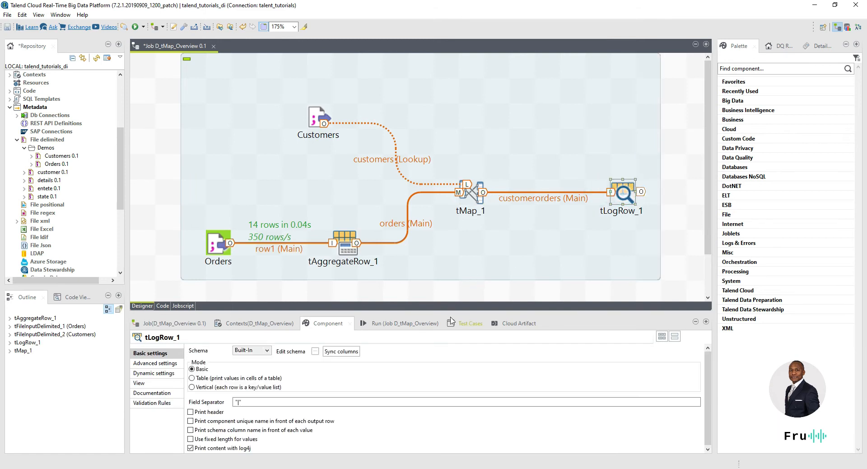
drag(445, 280, 444, 256)
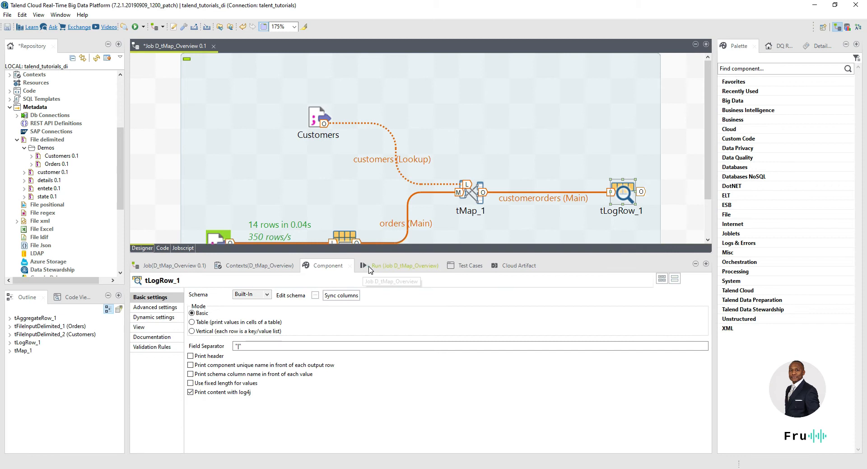
Step: Clear the Run console and execute the D_tMap_Overview job
click(395, 265)
click(291, 303)
click(222, 303)
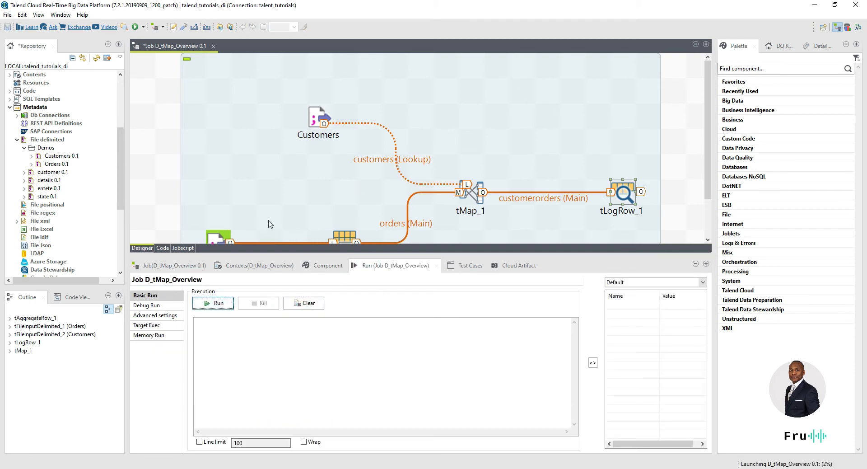
scroll(217, 221, down, 2)
click(220, 304)
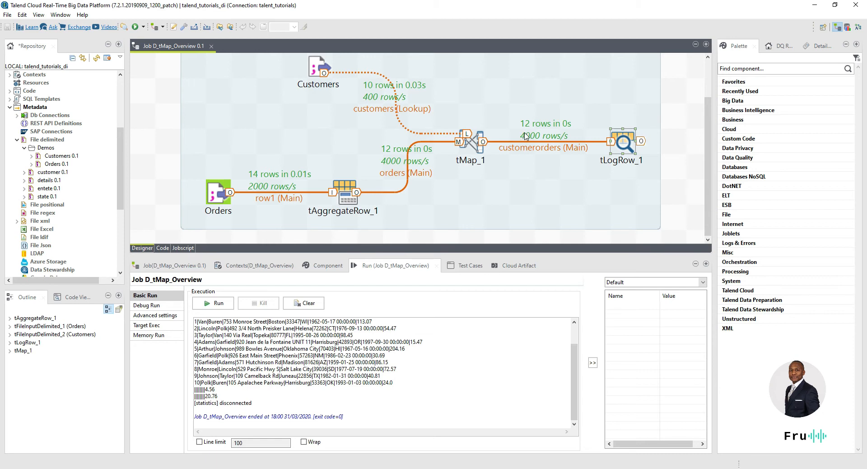
Step: Rerun the job with F6, widen the job designer area, and open the tMap_1 editor
key(F6)
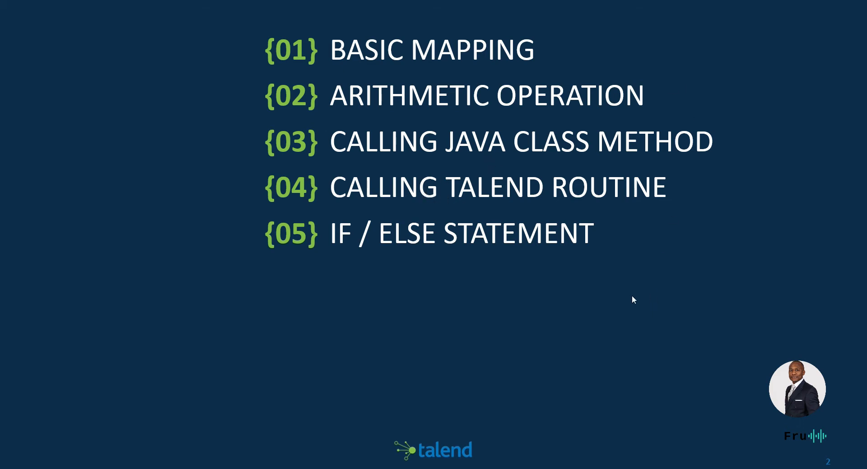
click(543, 261)
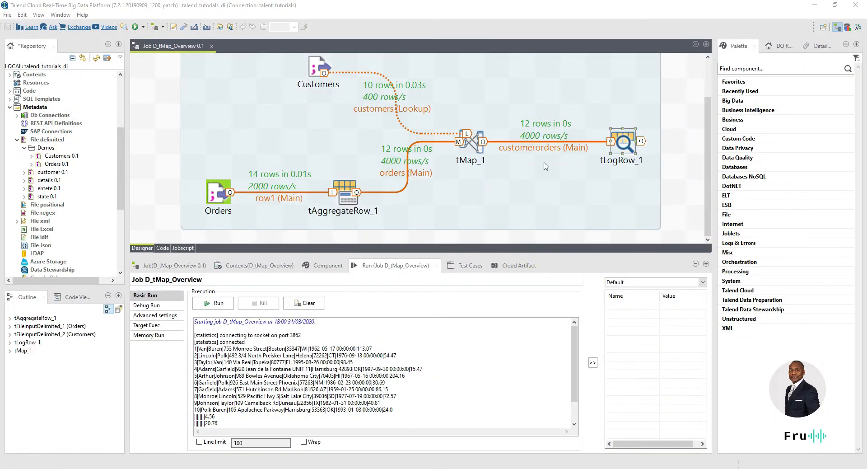
drag(471, 253, 471, 328)
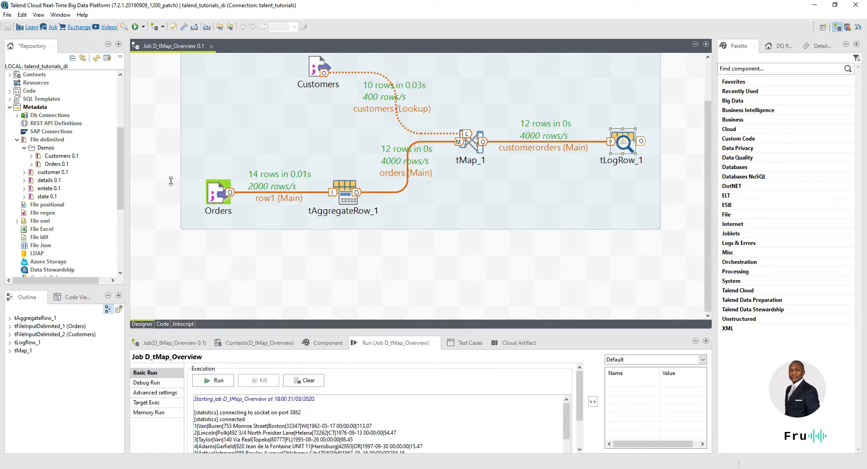
drag(127, 154, 92, 154)
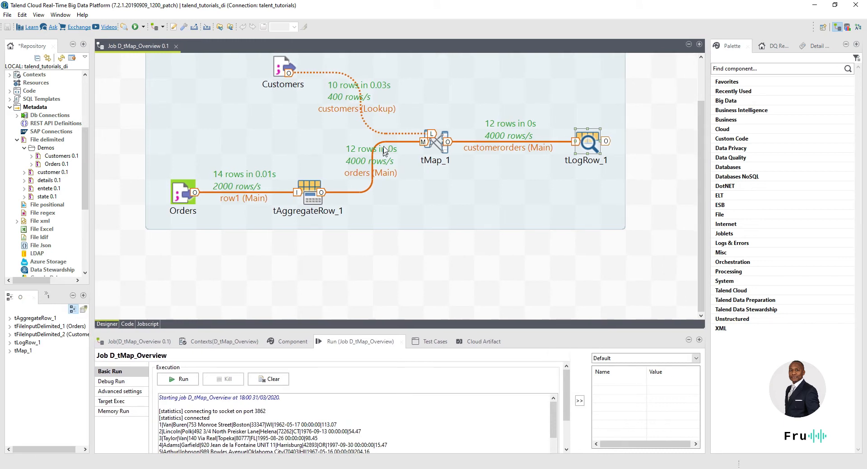
double_click(438, 143)
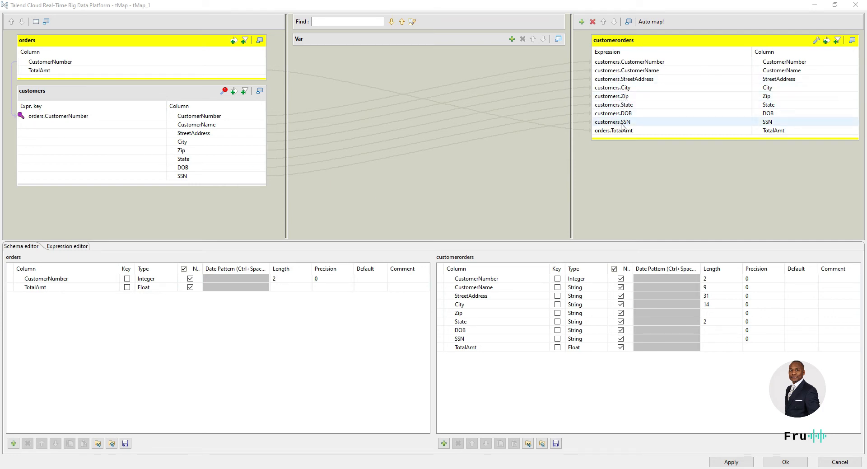
Step: Change the TotalAmt output expression to orders.TotalAmt + 5000 and apply the mapping
click(648, 131)
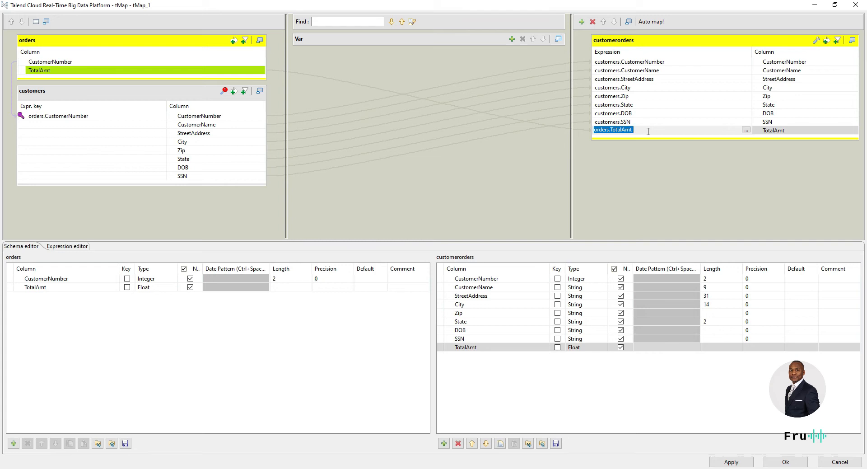
click(648, 131)
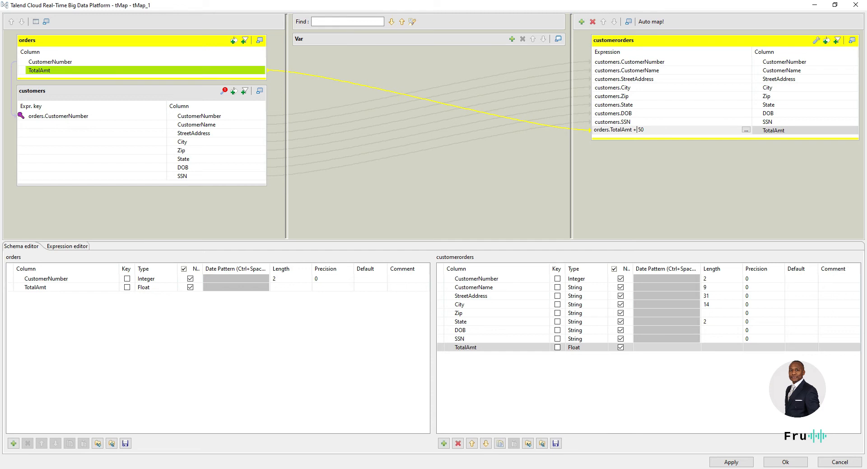
click(668, 129)
mouse_move(1, 56)
mouse_down()
mouse_move(397, 68)
mouse_move(430, 60)
mouse_move(1, 71)
mouse_up()
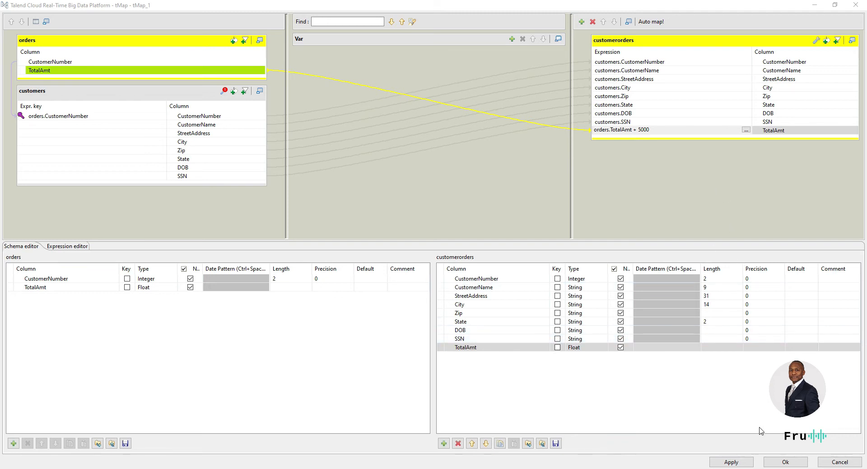
click(784, 463)
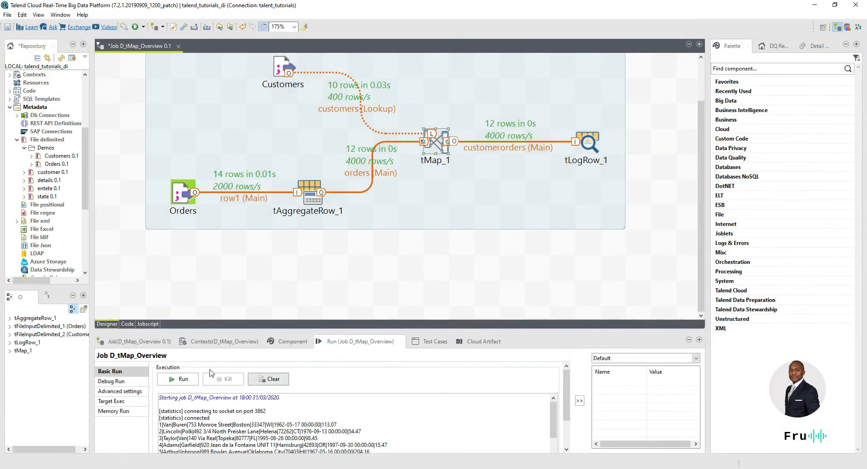
Step: Run the job and check that totals rose by 5000 (e.g. 5113.07, 5054.47), then reopen tMap_1
click(186, 380)
drag(267, 324, 265, 252)
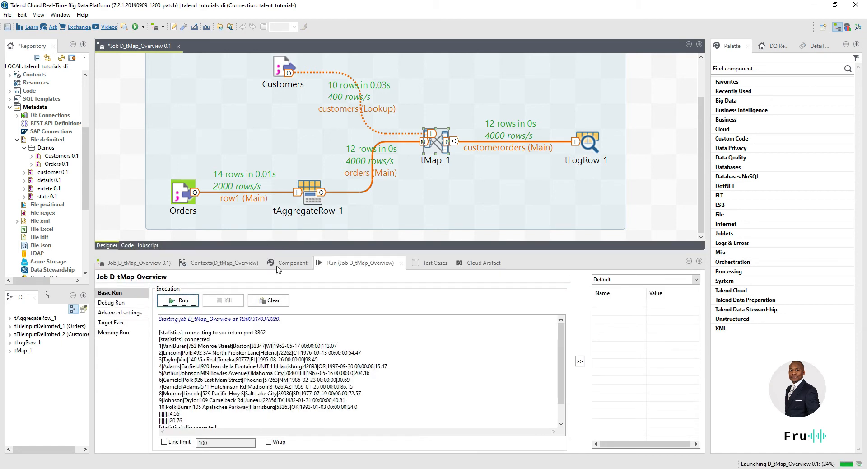
drag(348, 346, 321, 346)
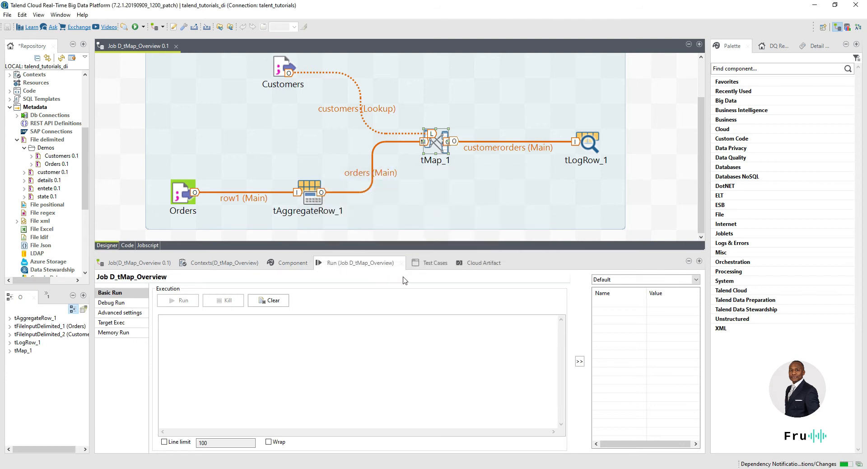
drag(367, 325, 350, 327)
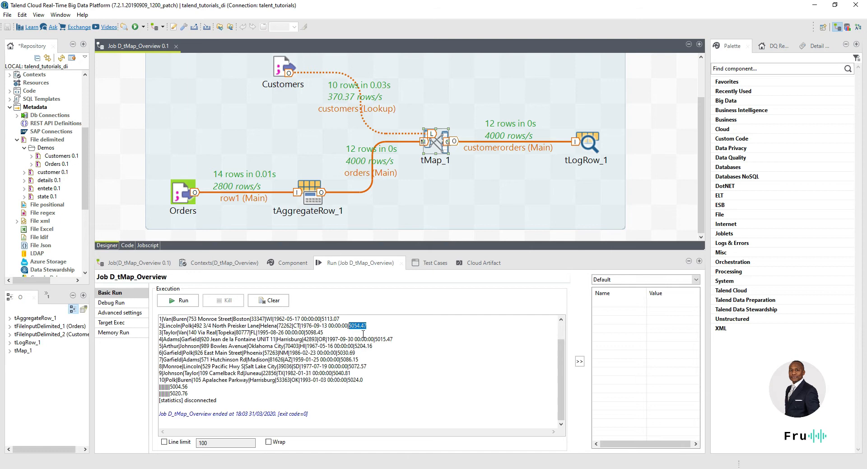
scroll(381, 331, up, 2)
drag(349, 347, 322, 347)
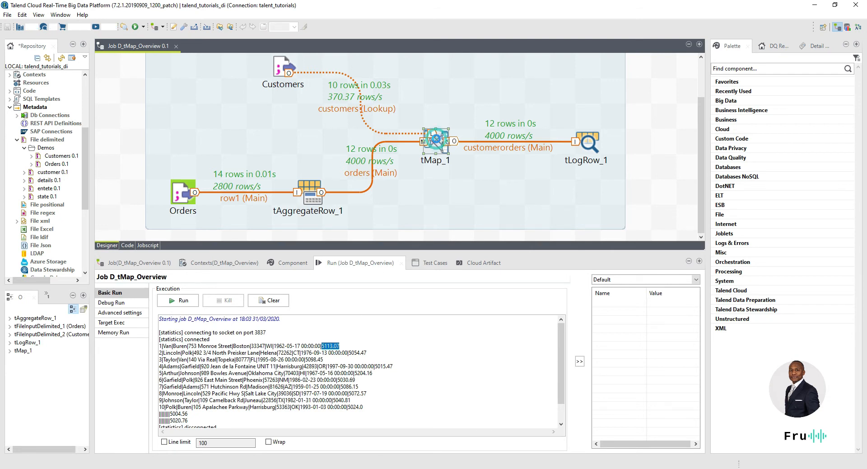
double_click(436, 139)
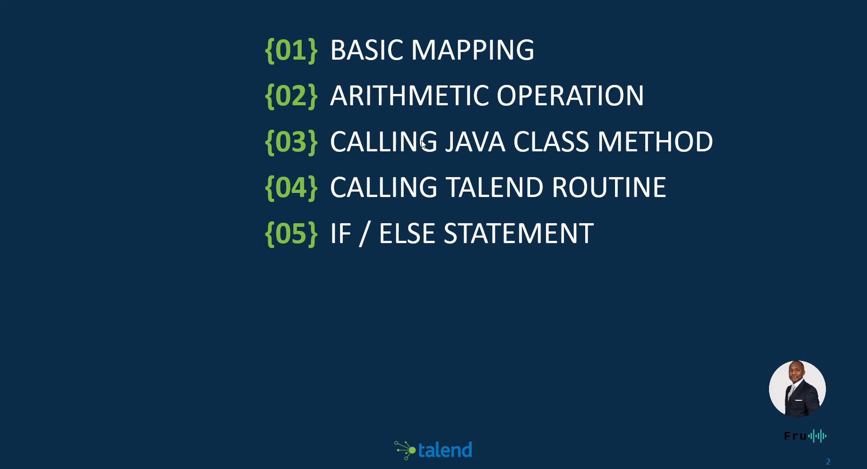
Step: Switch from the PowerPoint agenda slide back to the Talend mapping editor
key(alt+Tab)
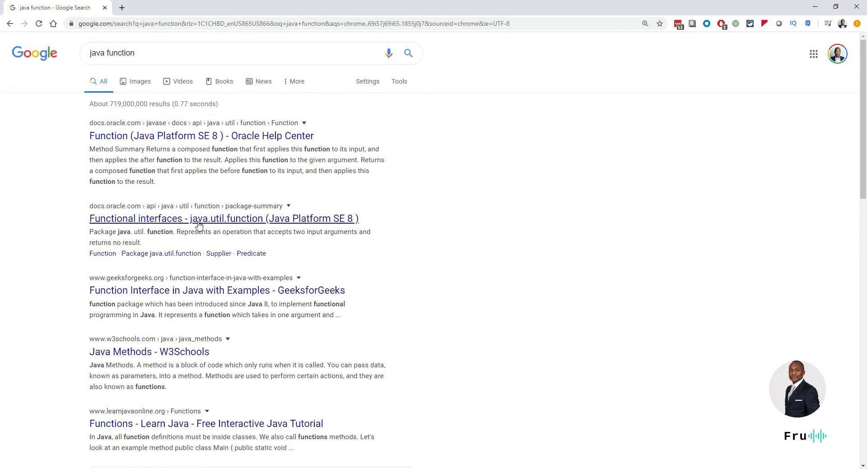
Step: Read the andThen() examples in the GeeksforGeeks Function Interface article, then shrink Chrome to reveal Talend
click(164, 289)
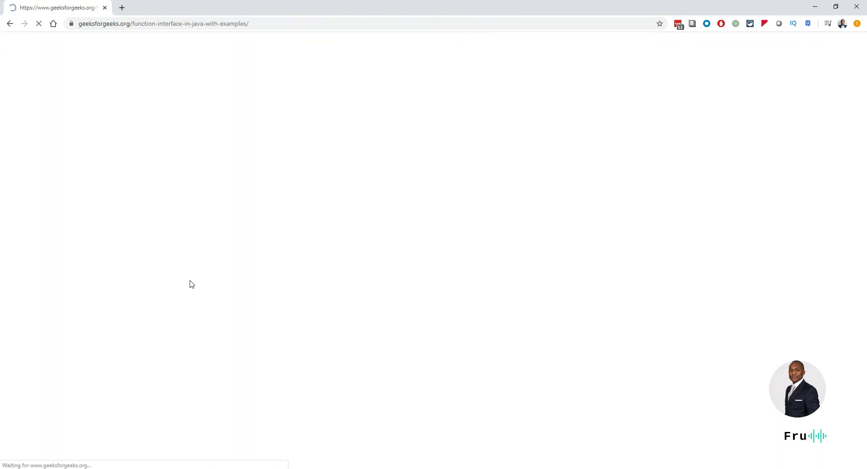
scroll(261, 218, down, 6)
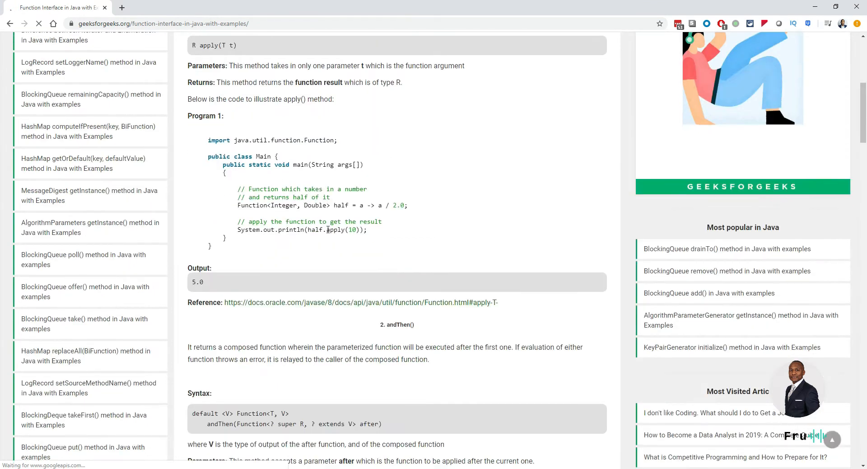
drag(233, 229, 374, 221)
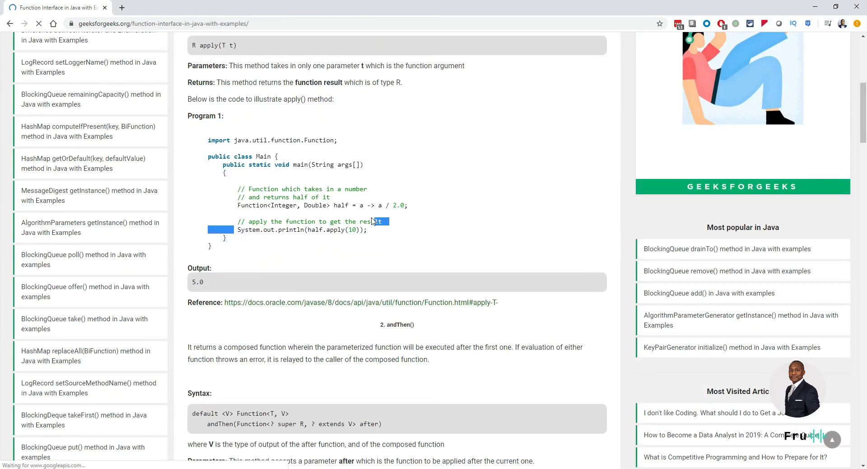
scroll(374, 221, down, 7)
scroll(359, 234, down, 4)
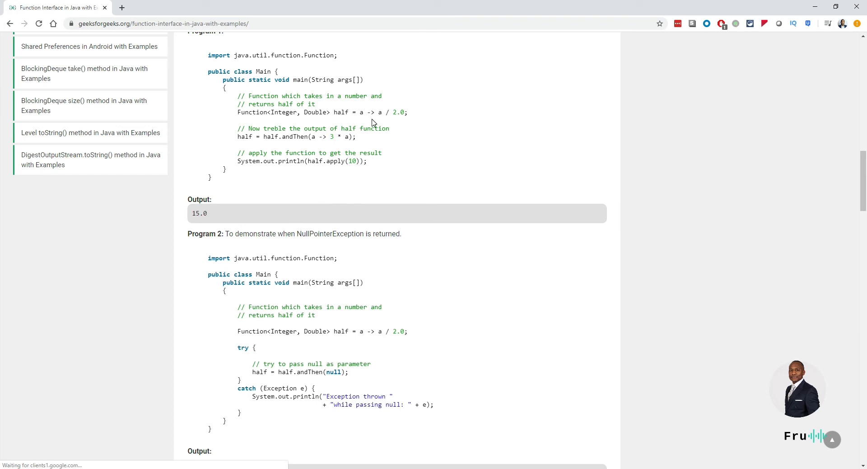
drag(396, 5, 866, 91)
click(526, 67)
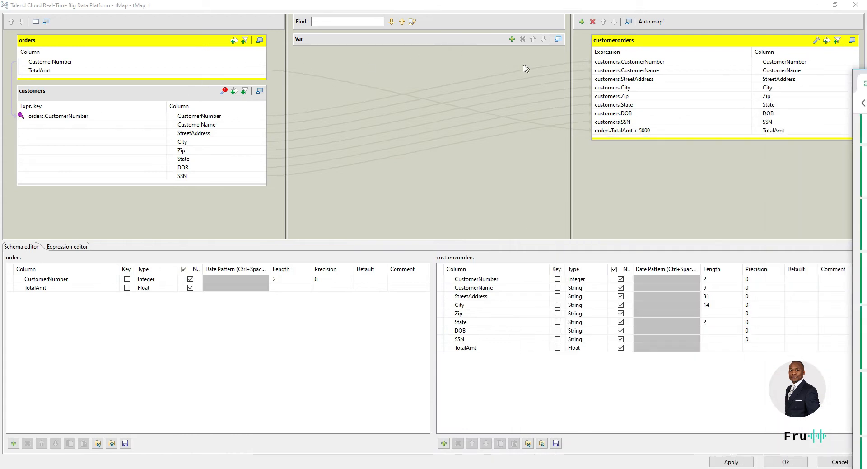
click(612, 131)
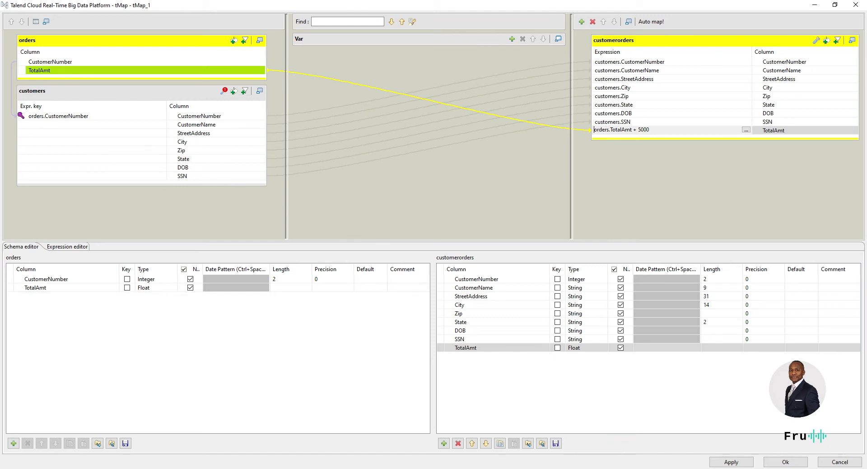
text(Integer)
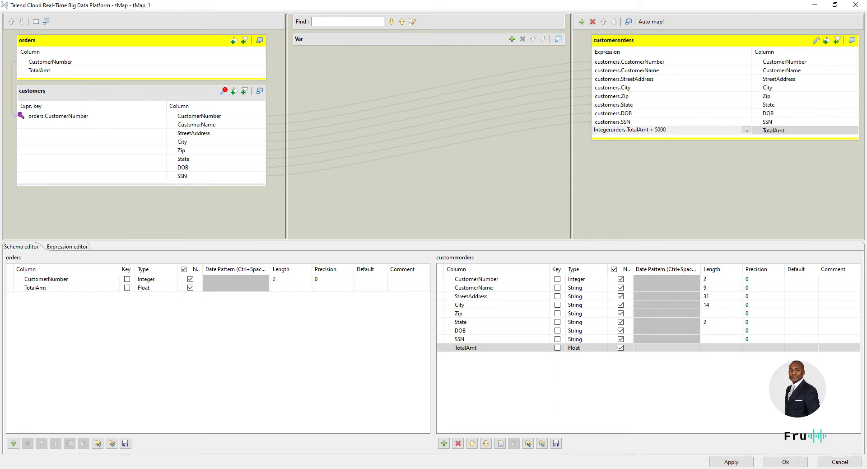
text(.parseINs)
key(BackSpace)
key(BackSpace)
text(nt()
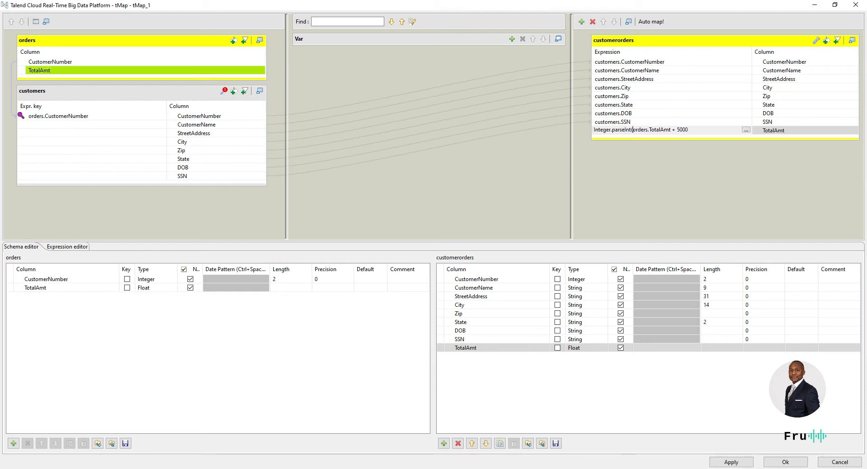
click(695, 130)
text())
key(Return)
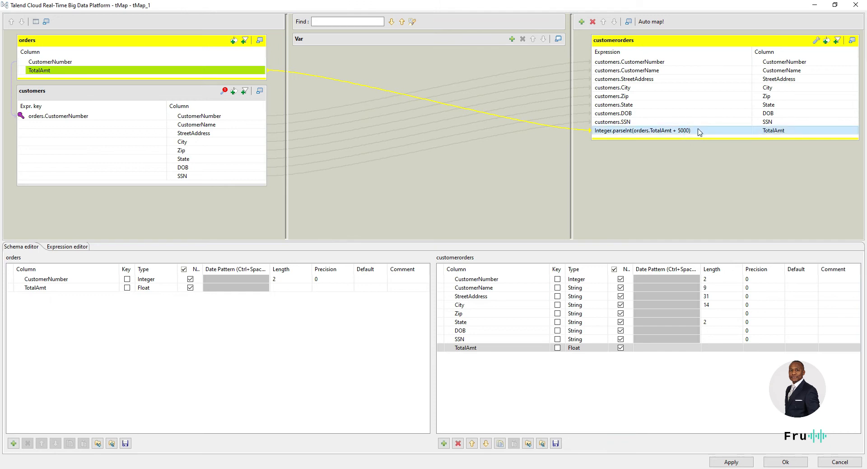
click(598, 350)
click(633, 134)
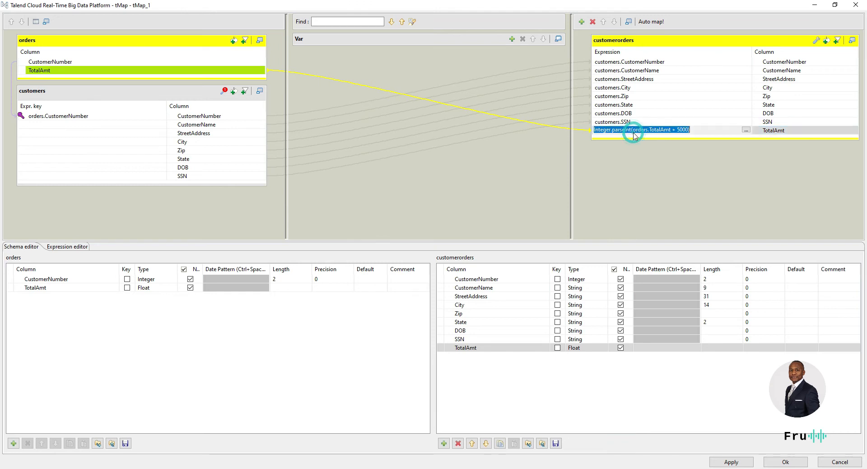
drag(634, 131, 592, 132)
key(BackSpace)
key(End)
key(BackSpace)
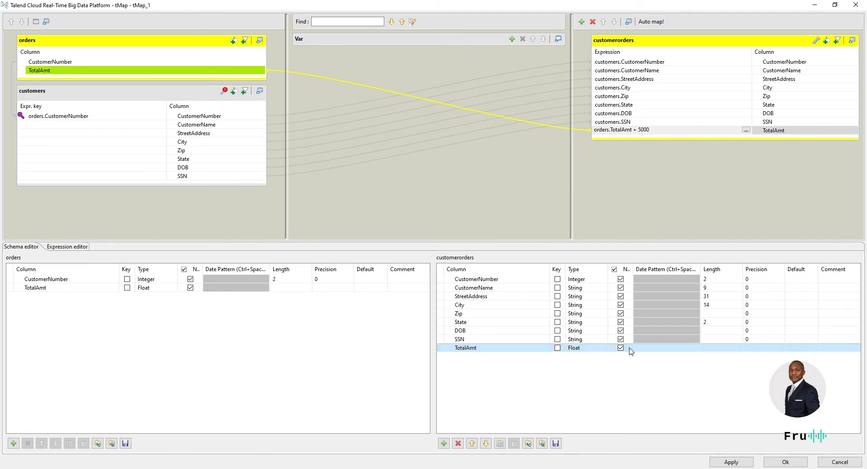
click(633, 202)
click(691, 187)
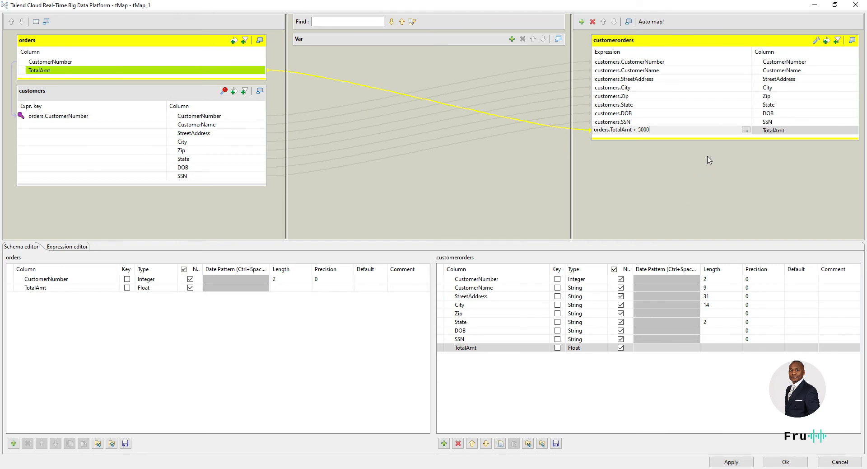
click(685, 162)
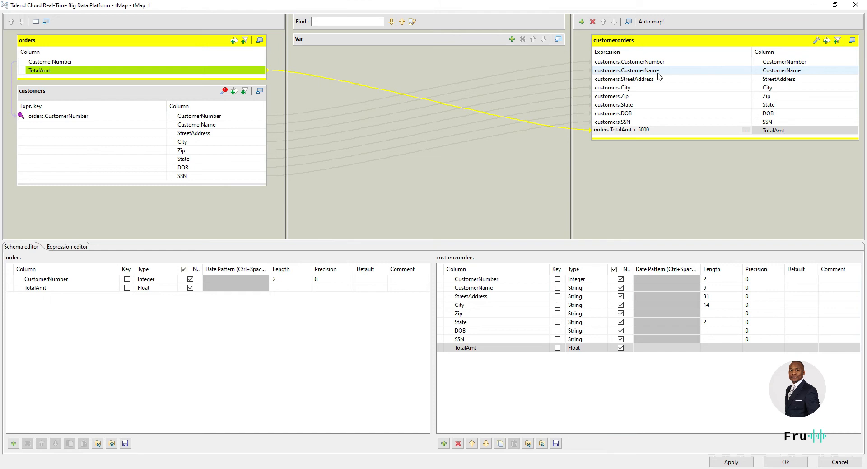
Step: Add a Var table variable named id and enter 1 in its expression
click(512, 40)
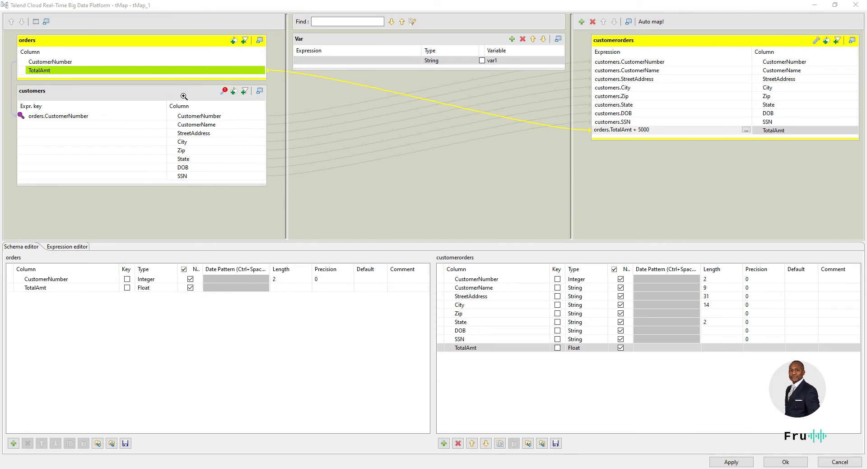
click(493, 61)
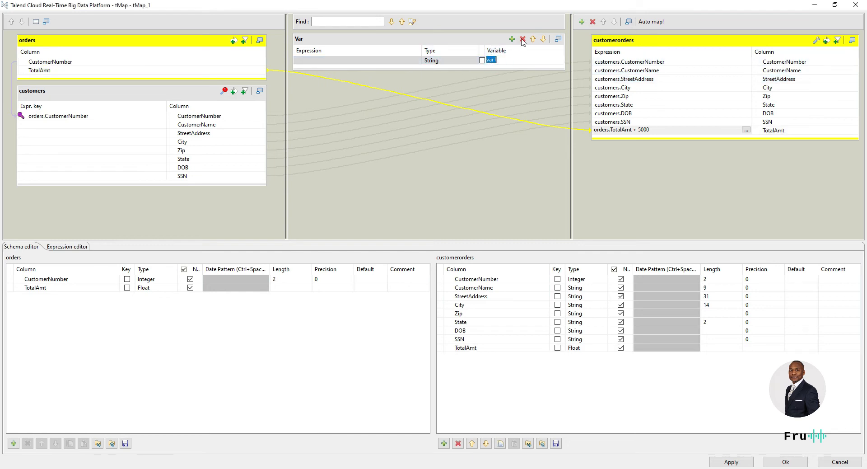
text(id)
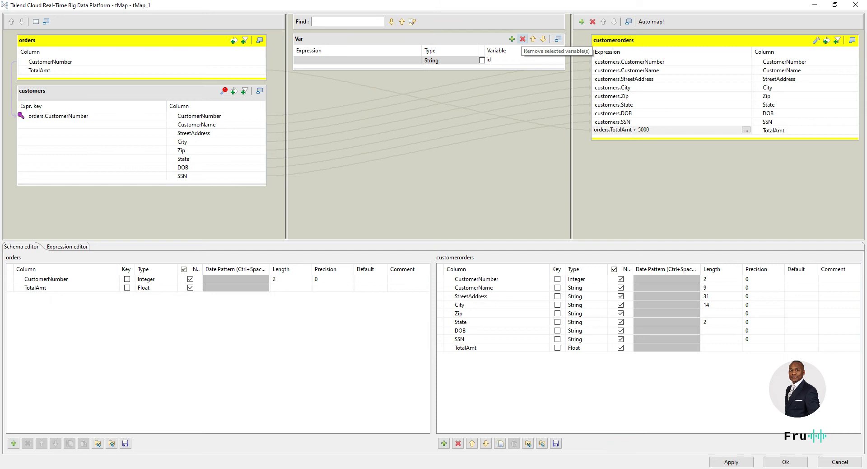
click(398, 63)
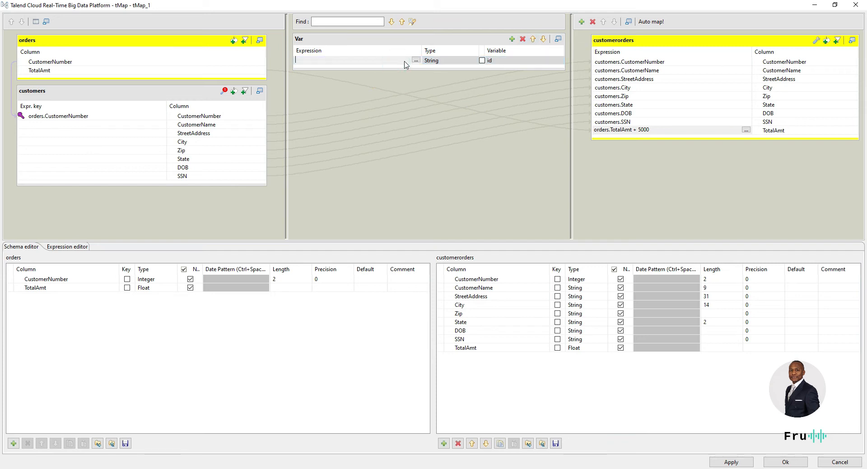
text(1)
Step: Drop TalendDate.getCurrentDate() into the id expression in a full-screen Expression Builder, then delete it
click(416, 60)
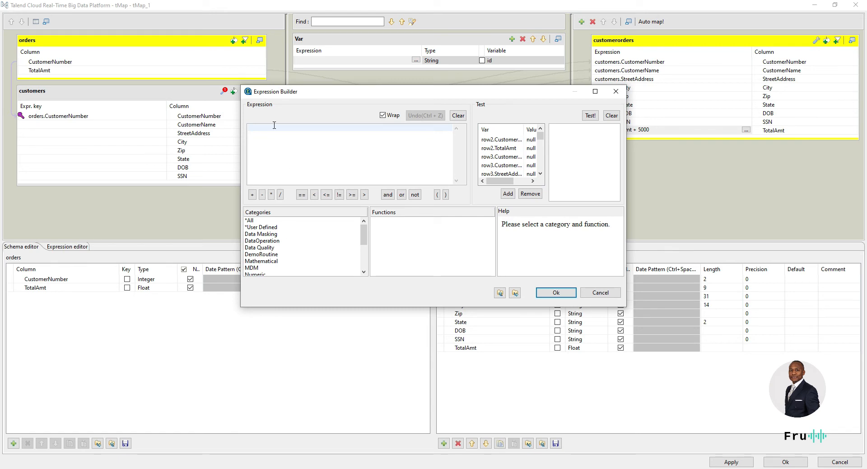
scroll(285, 232, down, 5)
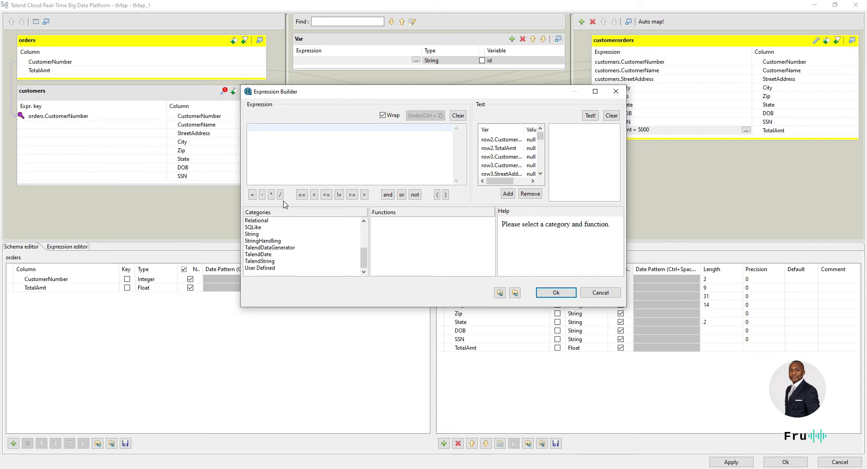
click(270, 255)
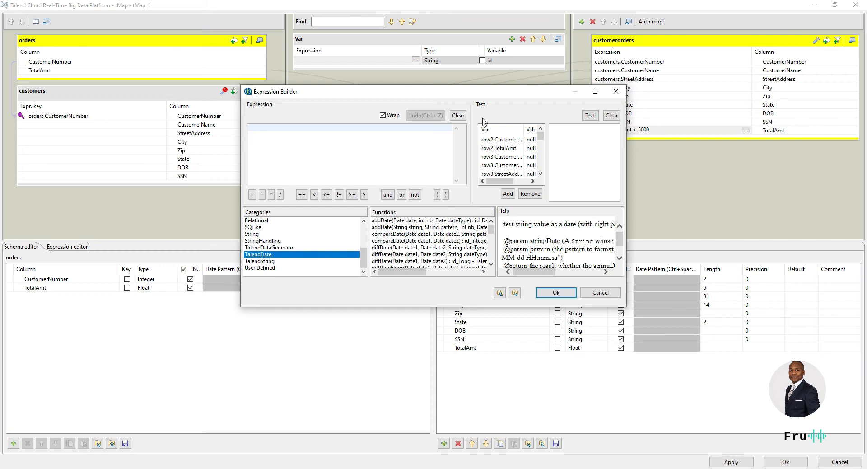
click(595, 91)
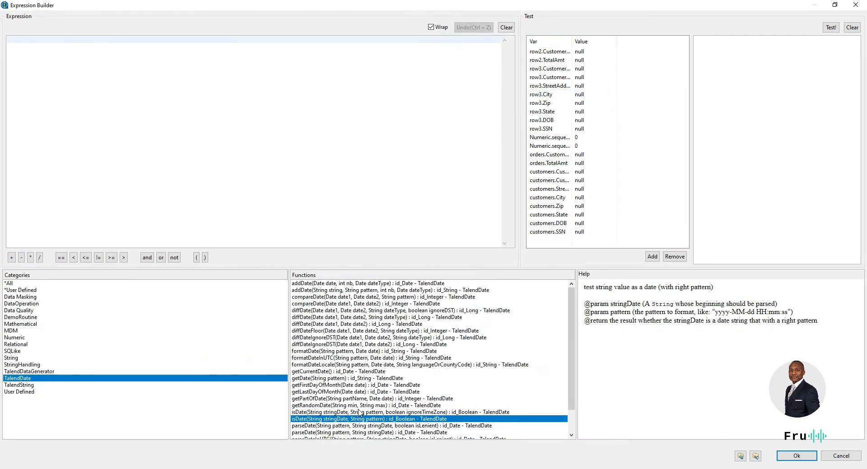
scroll(332, 381, down, 2)
scroll(357, 399, up, 2)
drag(314, 371, 194, 102)
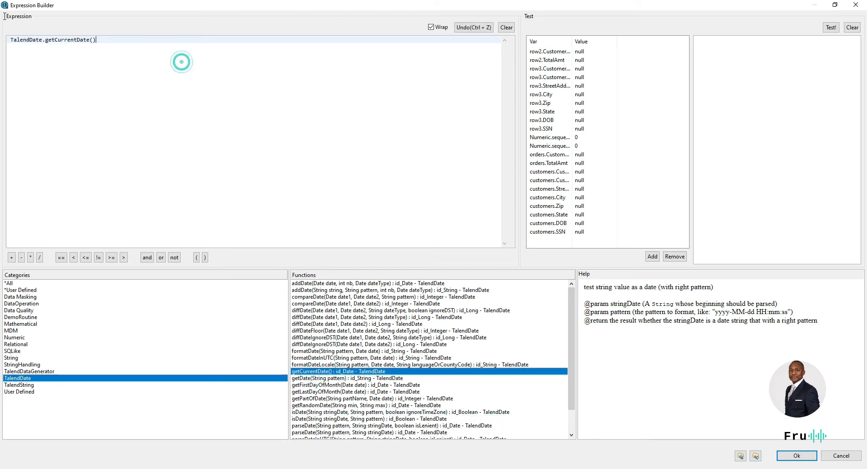
key(Delete)
Step: Browse the StringHandling, String, Mathematical, Data Quality, DataOperation and Data Masking function categories
click(29, 365)
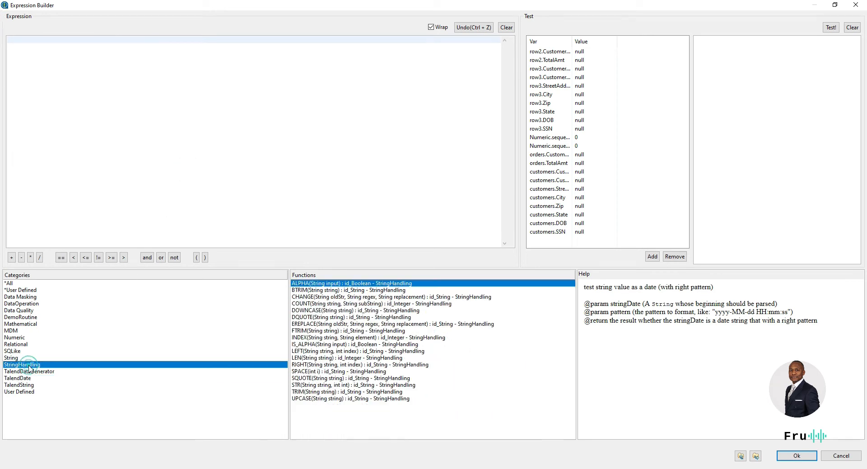
click(8, 358)
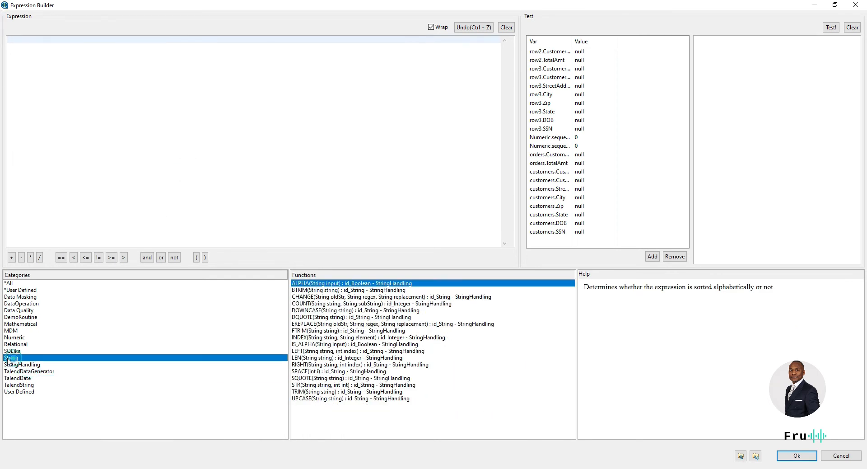
click(20, 323)
scroll(397, 406, down, 3)
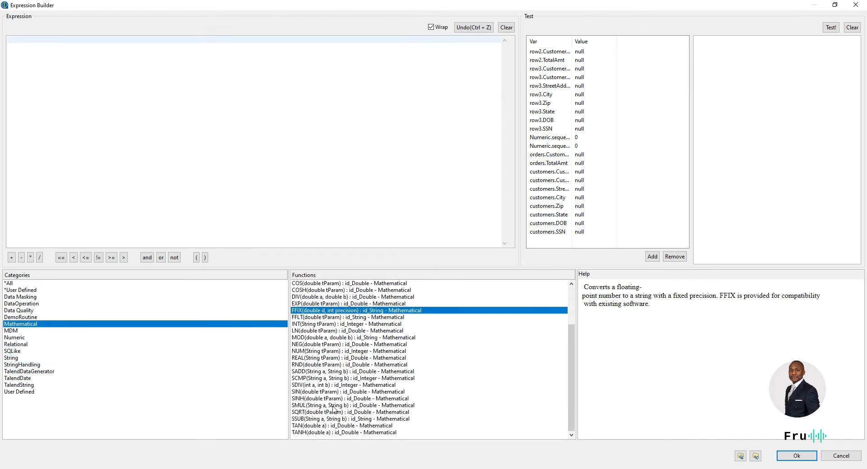
click(28, 310)
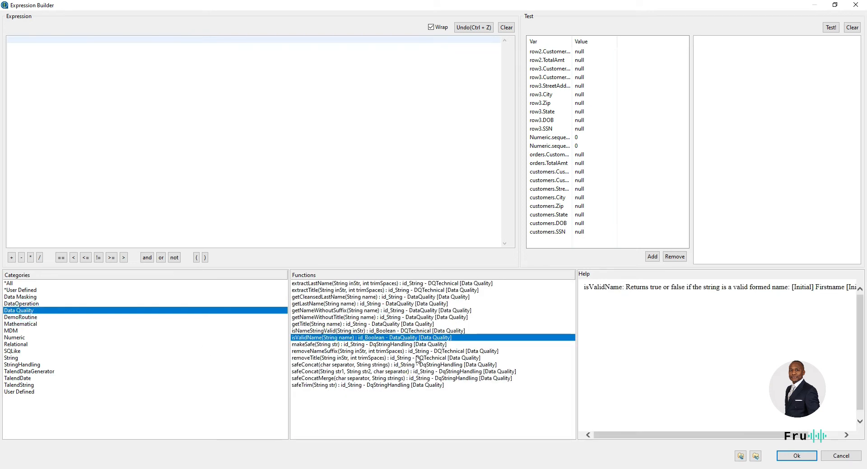
click(28, 303)
click(25, 296)
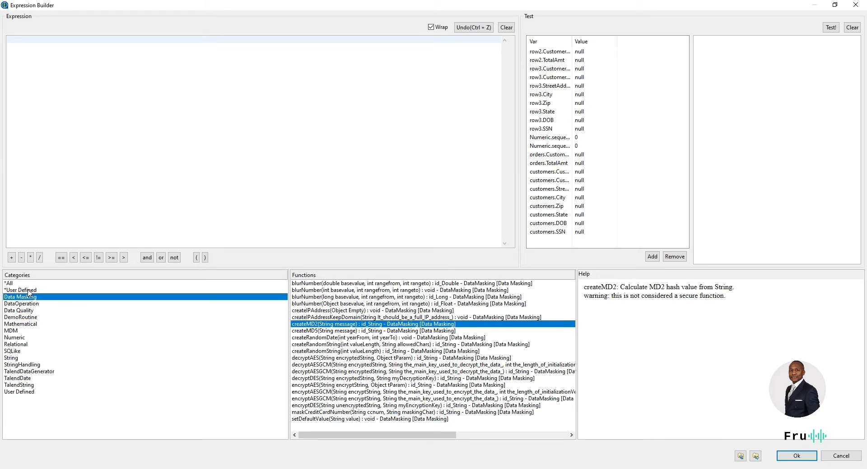
Step: Insert Numeric.sequence from the Numeric category with arguments "s1",1,1 into the expression
click(27, 392)
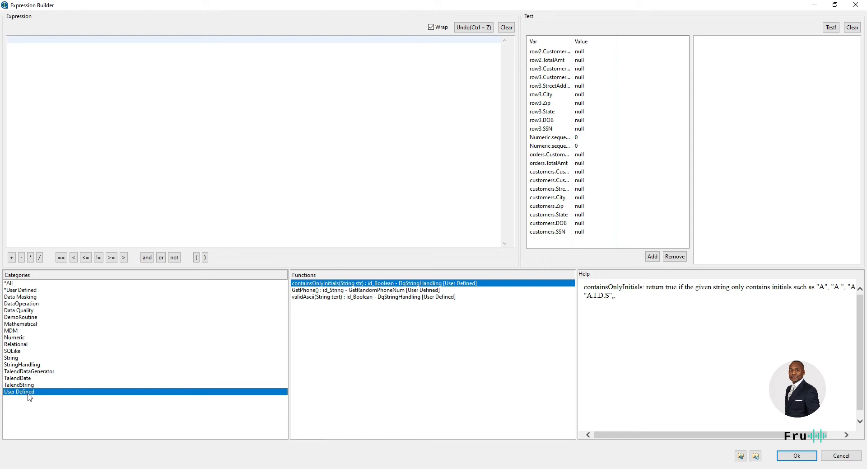
click(33, 324)
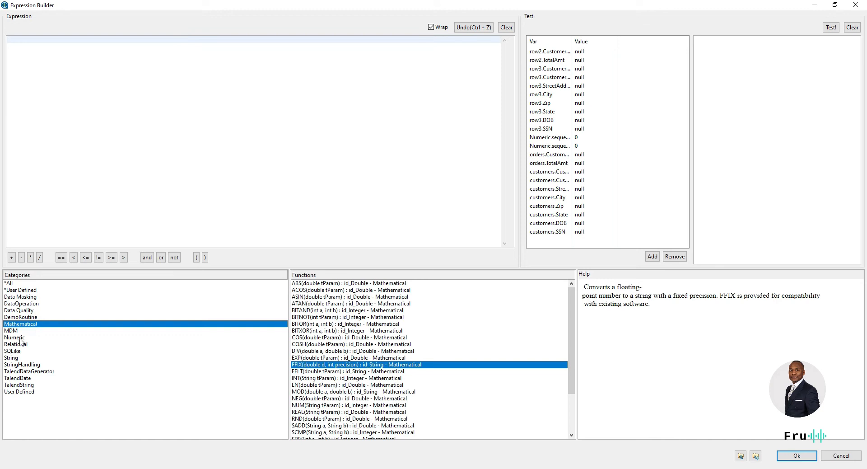
click(21, 339)
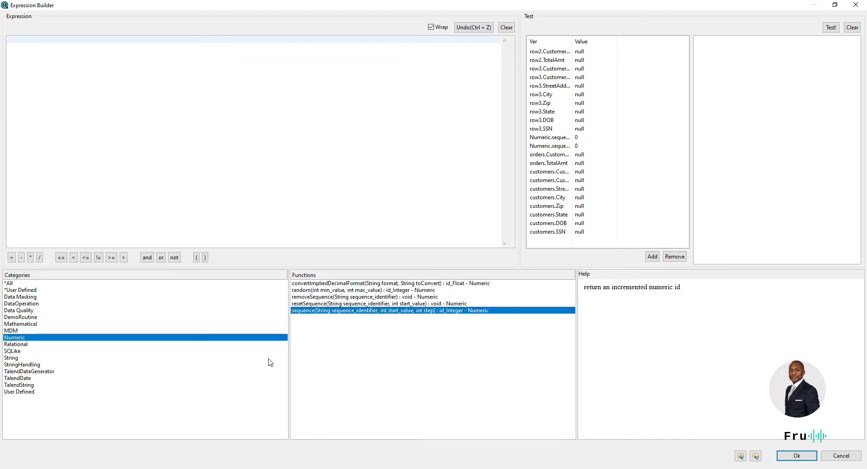
drag(311, 311, 71, 47)
double_click(78, 40)
double_click(85, 40)
Step: Confirm Numeric.sequence("s1",1,1) as the id variable's expression
click(146, 43)
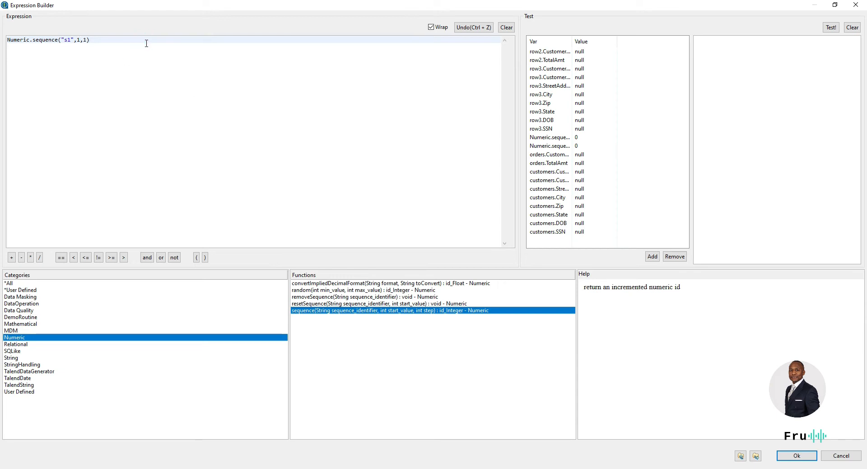
click(797, 455)
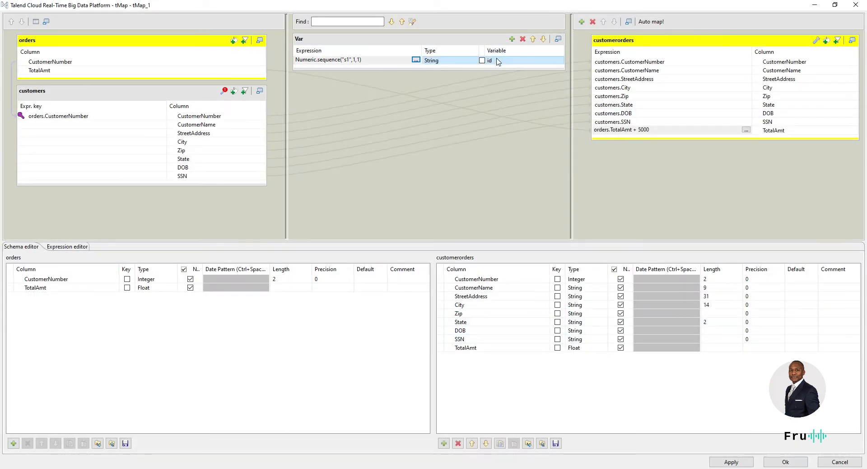
click(383, 60)
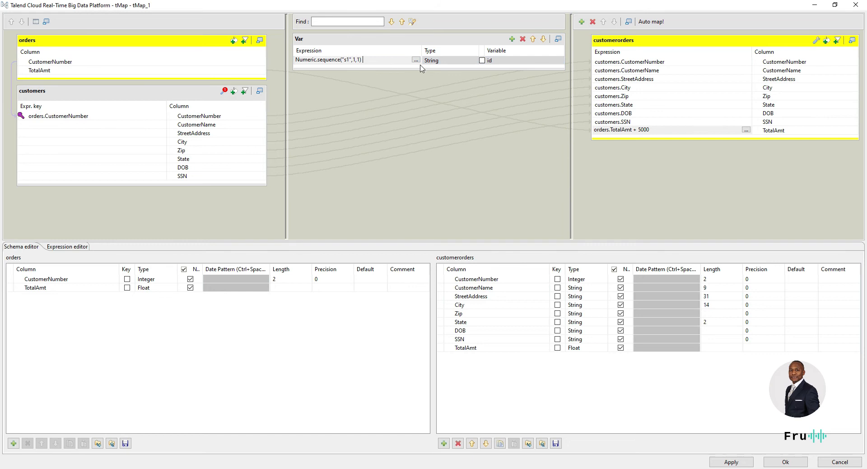
Step: Map Var.id into a new customerorders id column and propagate the schema changes
drag(536, 62, 658, 140)
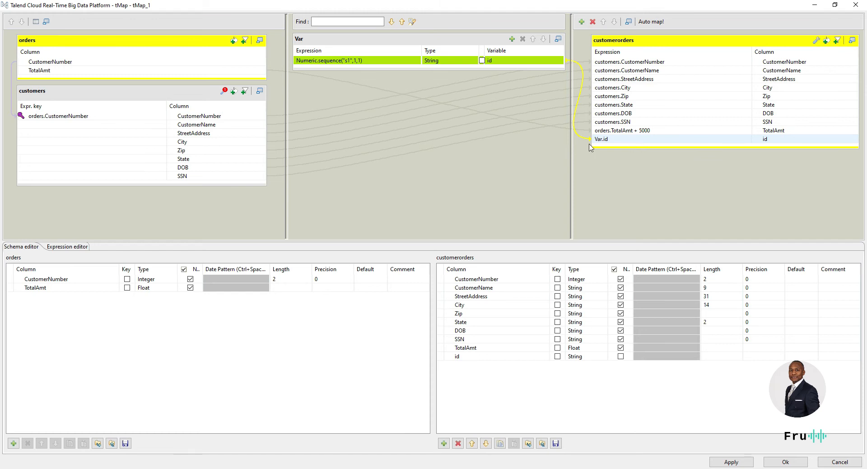
click(362, 64)
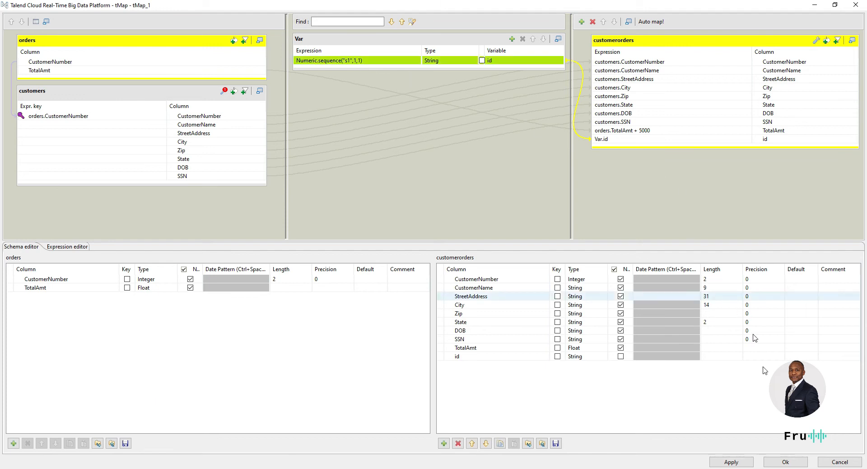
click(786, 461)
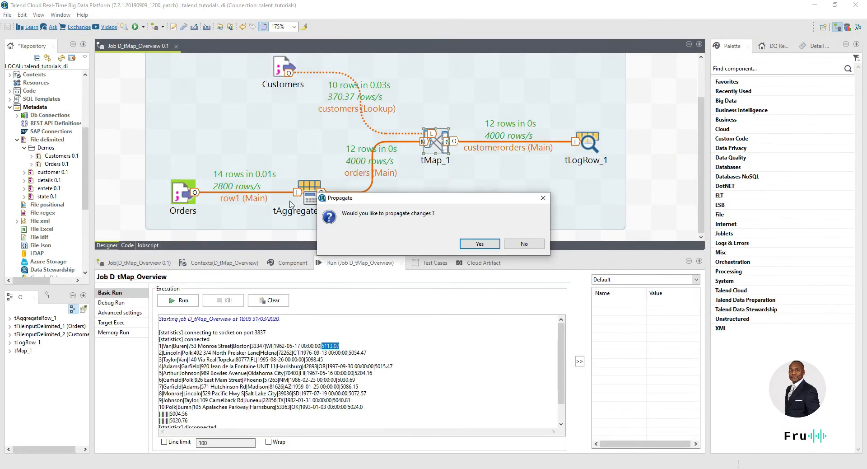
click(481, 243)
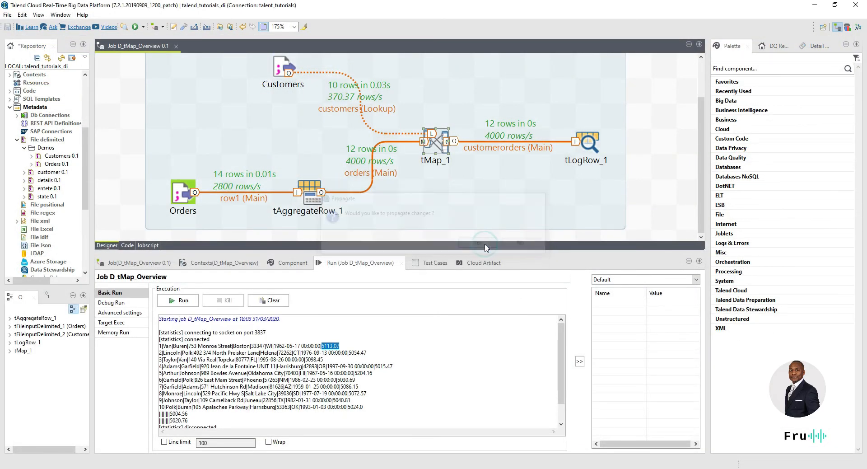
Step: Run the job, dismiss the Integer-to-String compile error, and reopen tMap_1
click(179, 301)
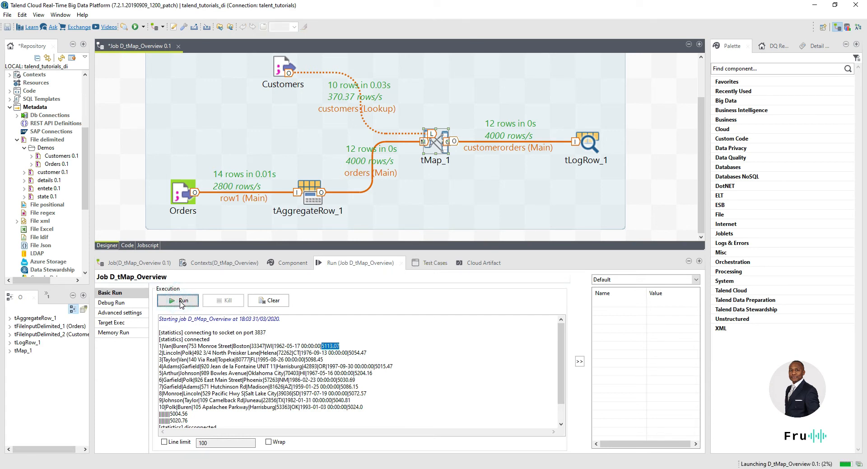
click(177, 301)
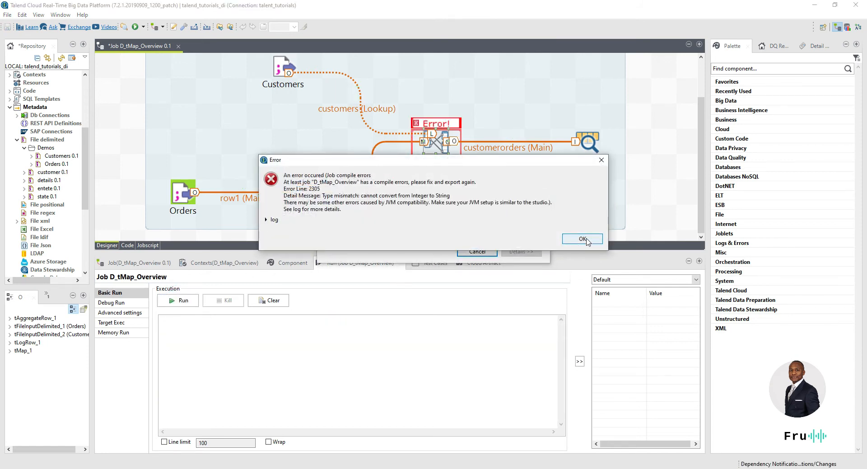
click(582, 239)
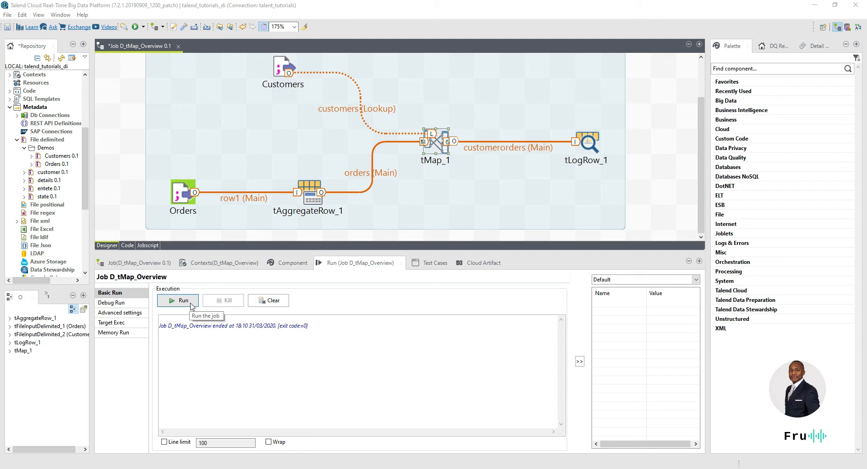
double_click(435, 147)
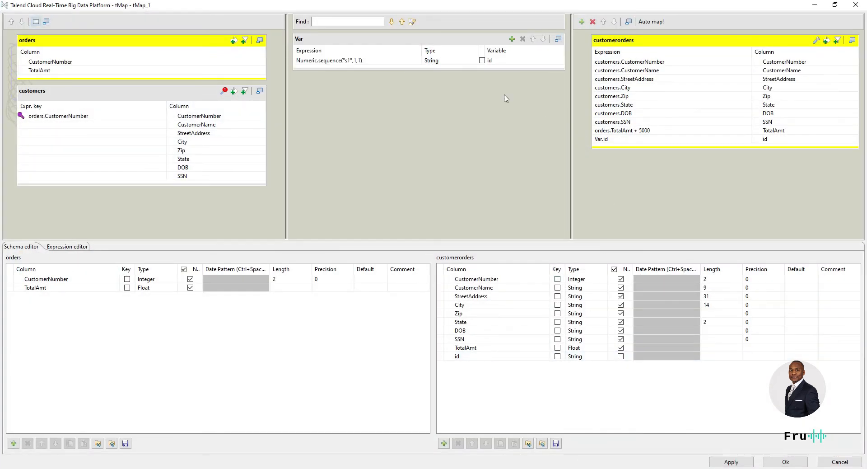
Step: Set the id variable to int and the customerorders id column to int | Integer
click(447, 62)
click(475, 61)
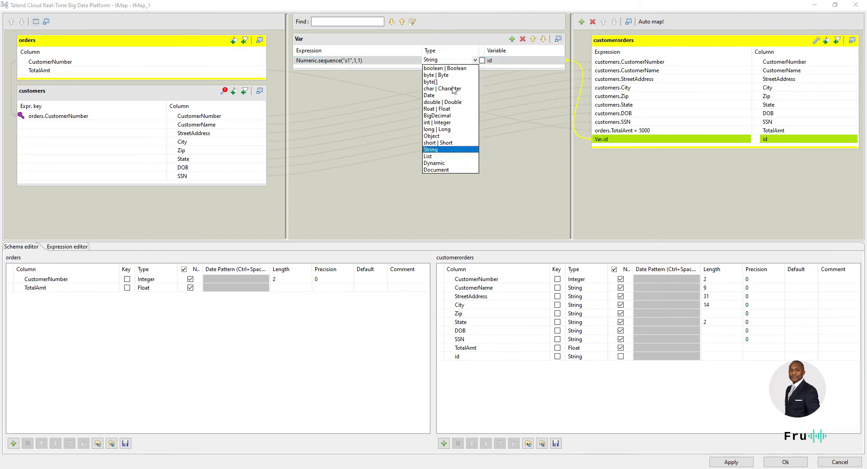
click(440, 123)
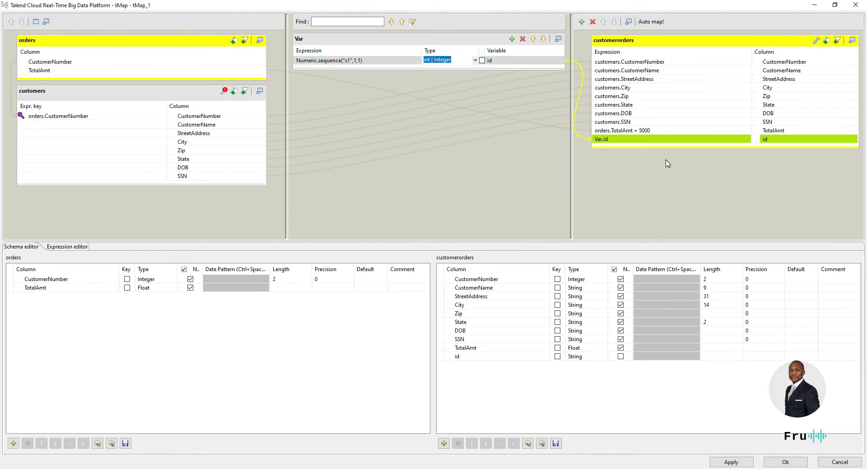
click(657, 143)
click(596, 356)
click(605, 357)
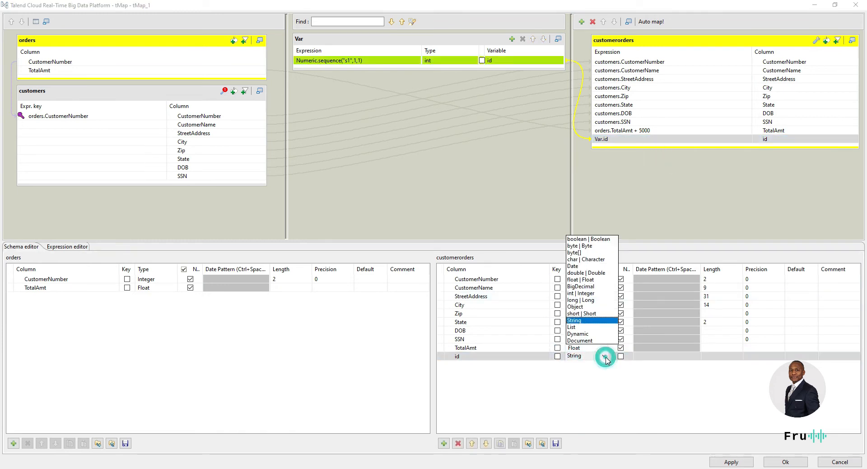
click(588, 294)
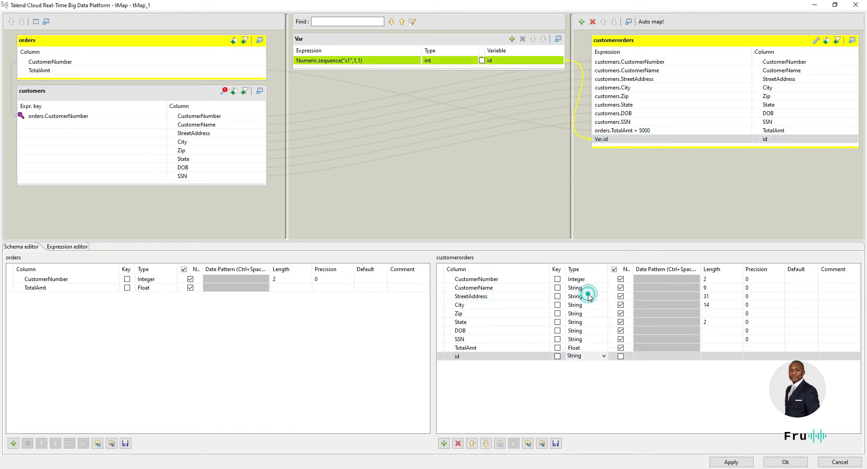
click(784, 462)
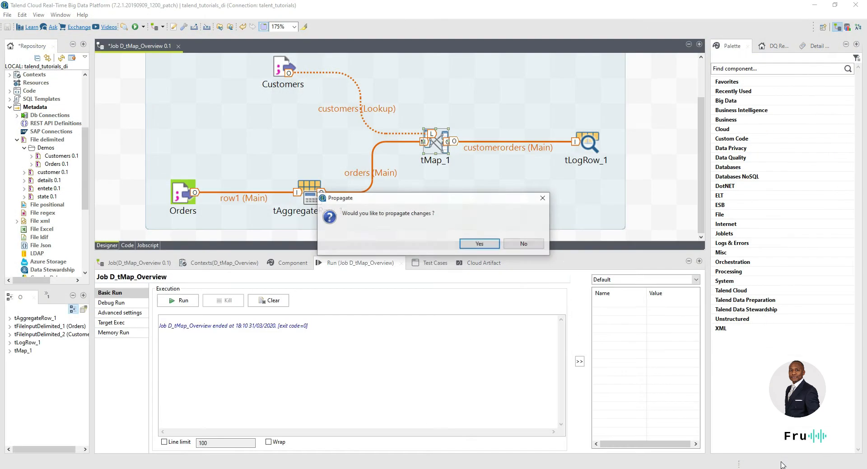
Step: Propagate the changes and run the job, producing 12 rows with ids 1 to 12
click(478, 243)
click(175, 301)
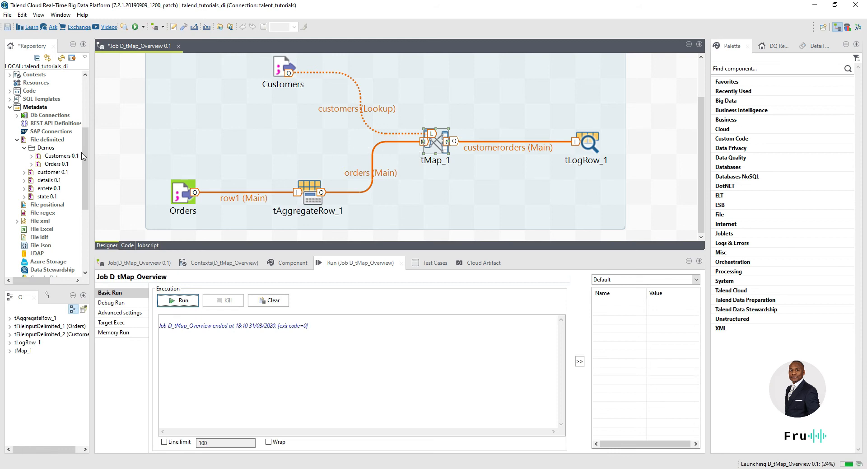
click(178, 301)
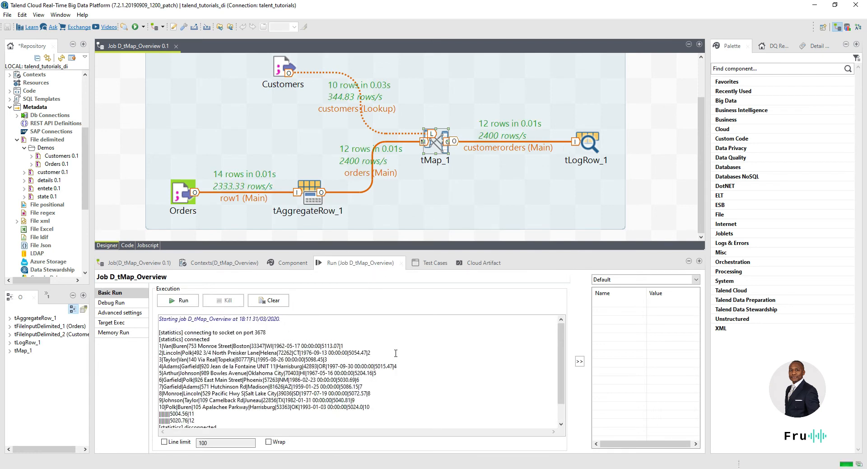
click(353, 346)
drag(501, 252, 501, 280)
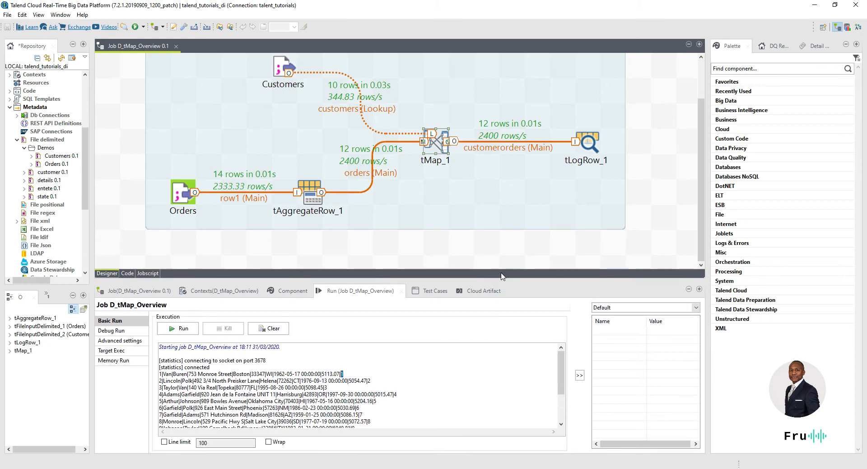
Step: Add a new EVEN_ODD column to the customerorders output
double_click(436, 142)
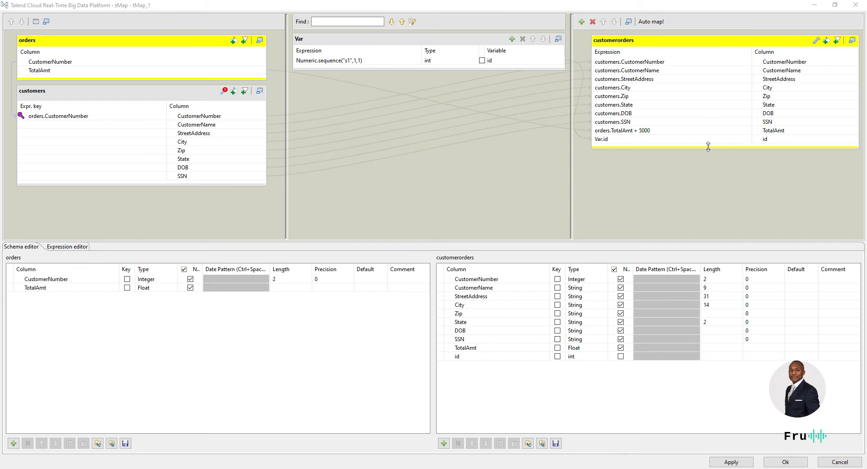
click(444, 443)
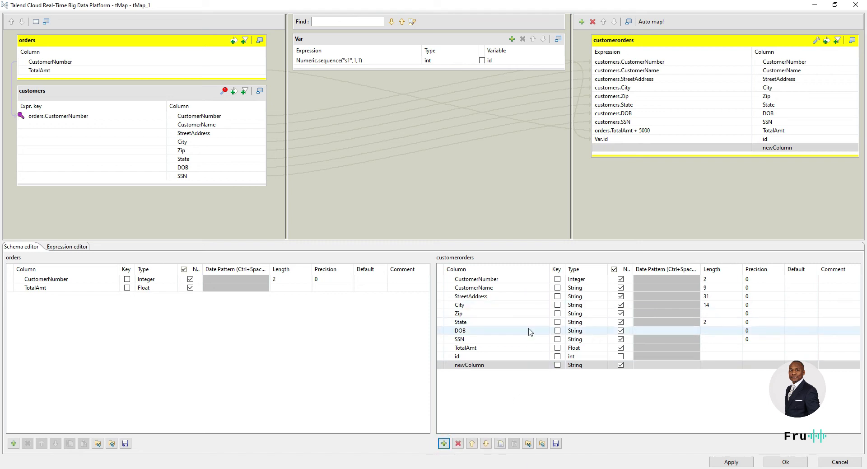
click(498, 365)
text(EVEN_ODDD)
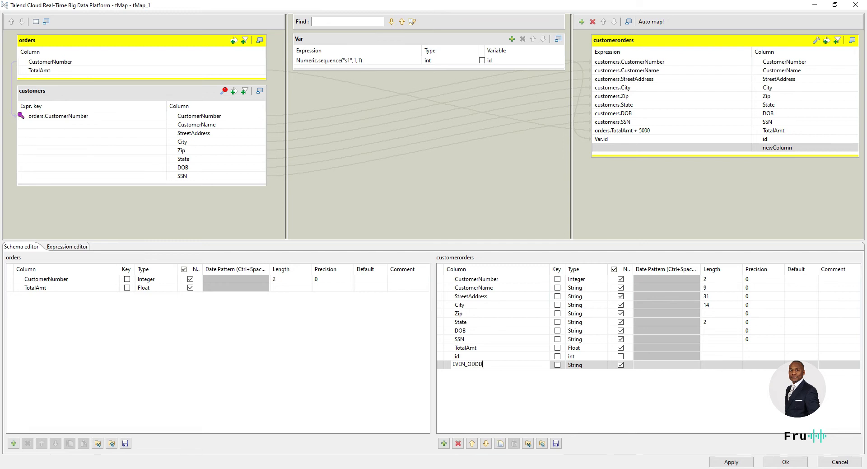
key(Return)
click(32, 388)
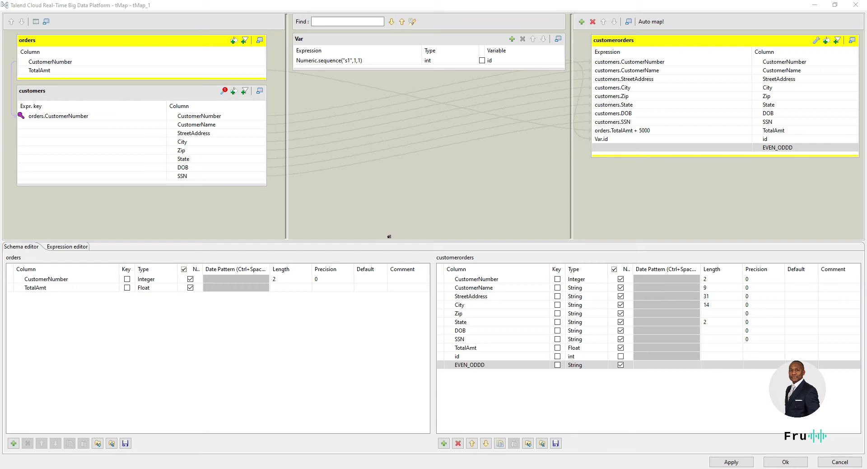
Step: Correct the column name from EVEN_ODDD to EVEN_ODD
click(777, 149)
click(505, 366)
click(505, 367)
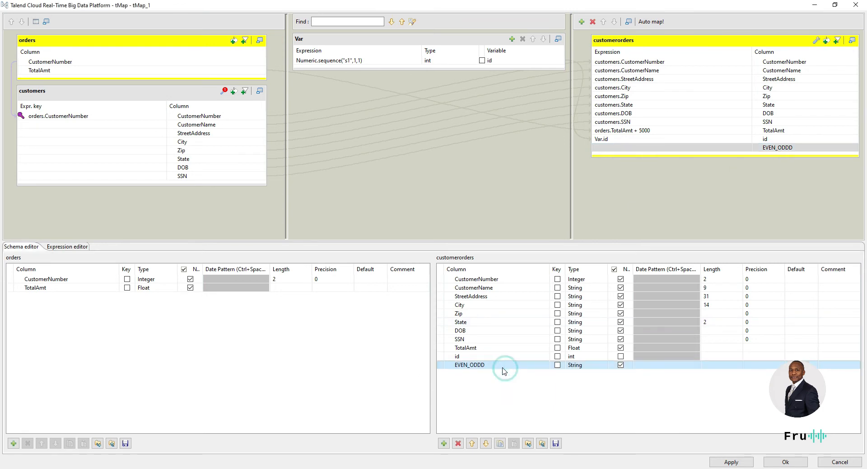
click(489, 364)
key(BackSpace)
key(Return)
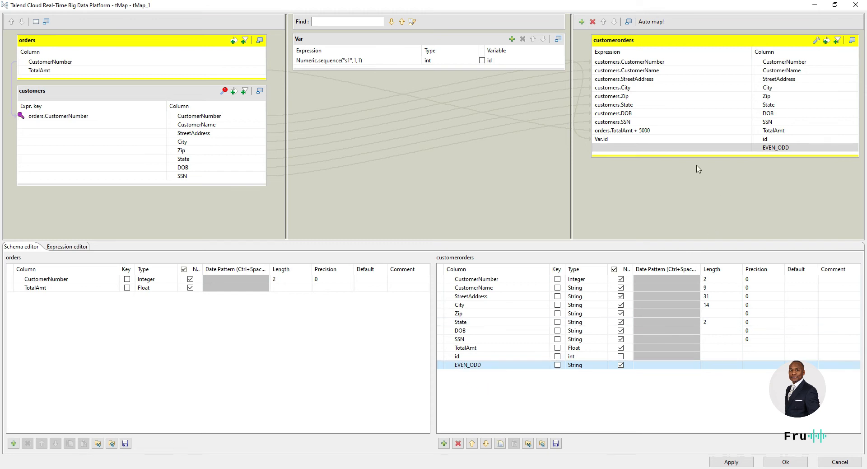
Step: Set EVEN_ODD's expression to "ODD" and close the tMap editor
click(691, 150)
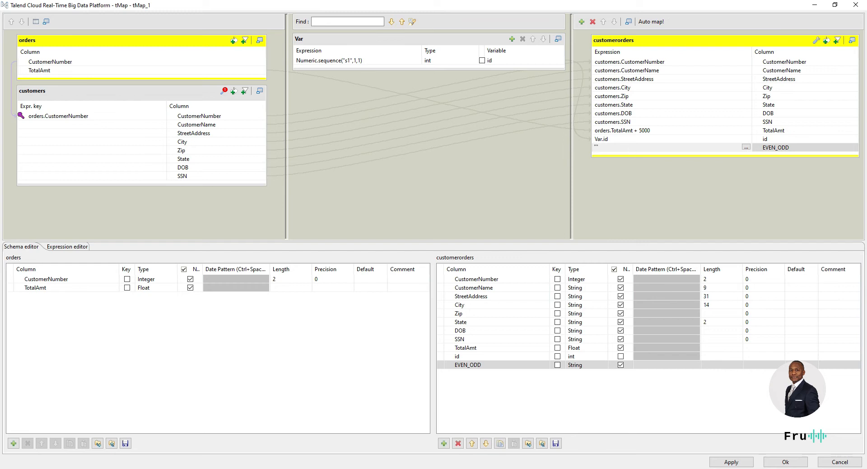
text("ODD")
click(785, 461)
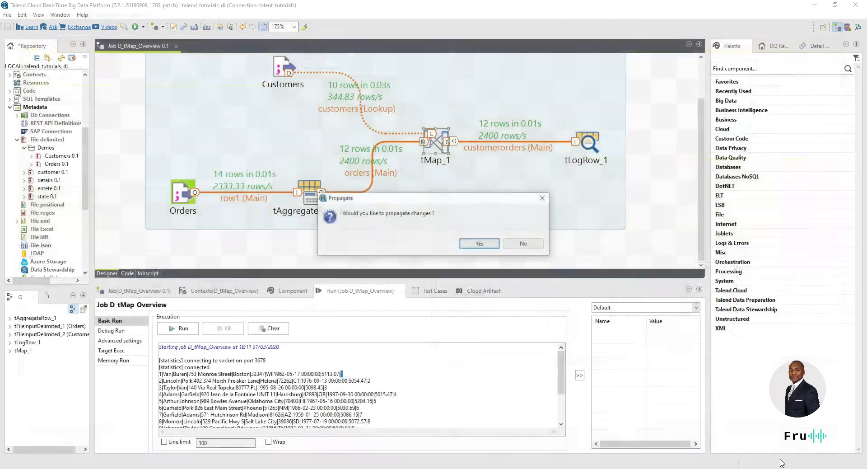
Step: Propagate the schema changes and run the job
click(479, 243)
click(186, 327)
click(184, 330)
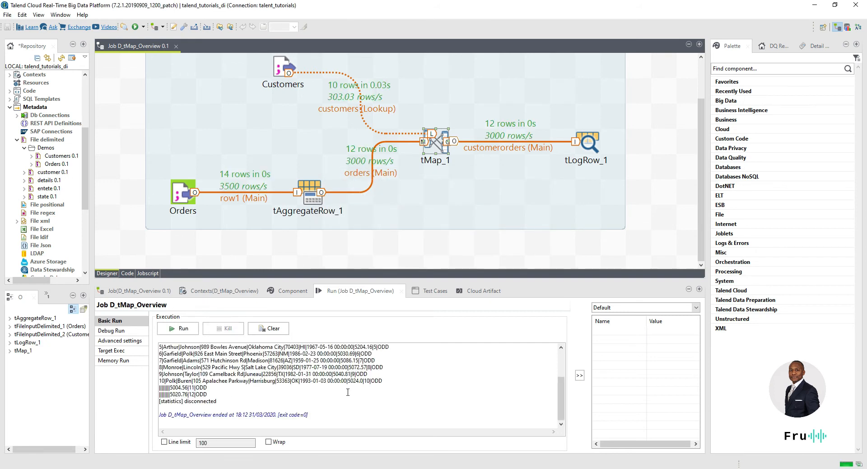
Step: Check the console rows show each sequence id followed by ODD
scroll(379, 387, up, 3)
double_click(350, 373)
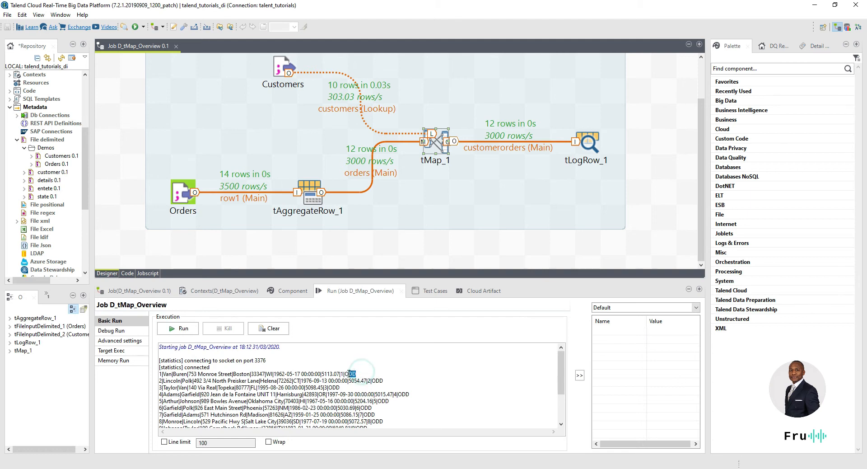
drag(162, 374, 157, 376)
double_click(326, 387)
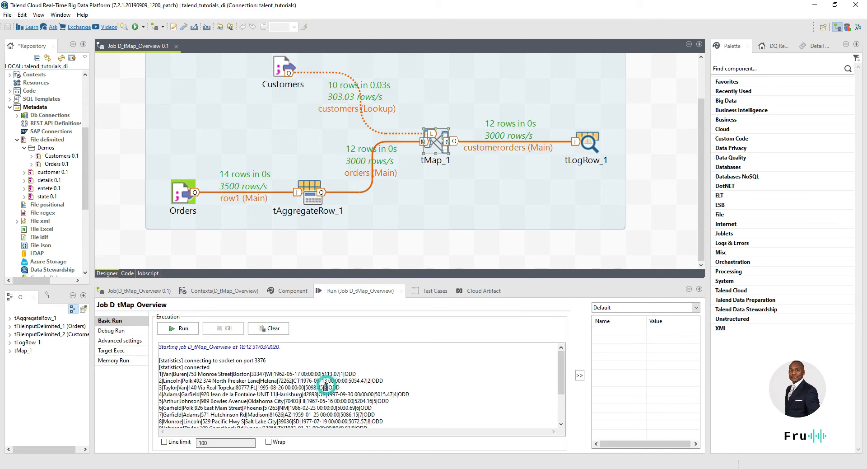
click(437, 144)
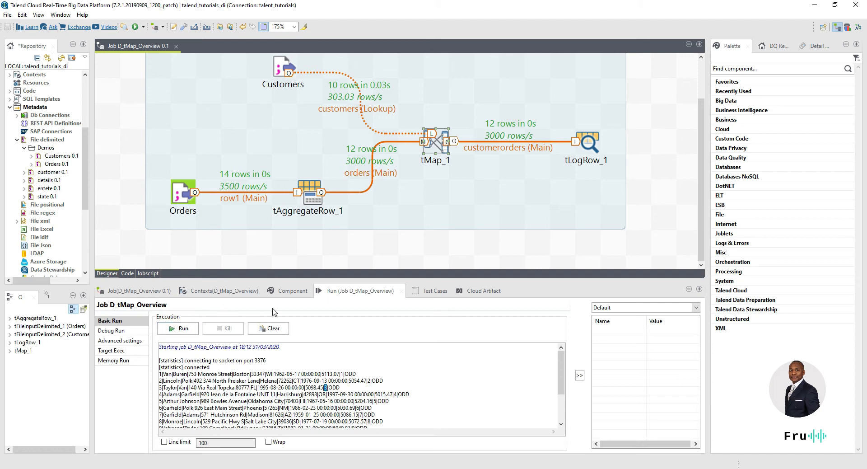
Step: Open tMap_1 and clear the "ODD" expression from EVEN_ODD
double_click(435, 141)
click(619, 147)
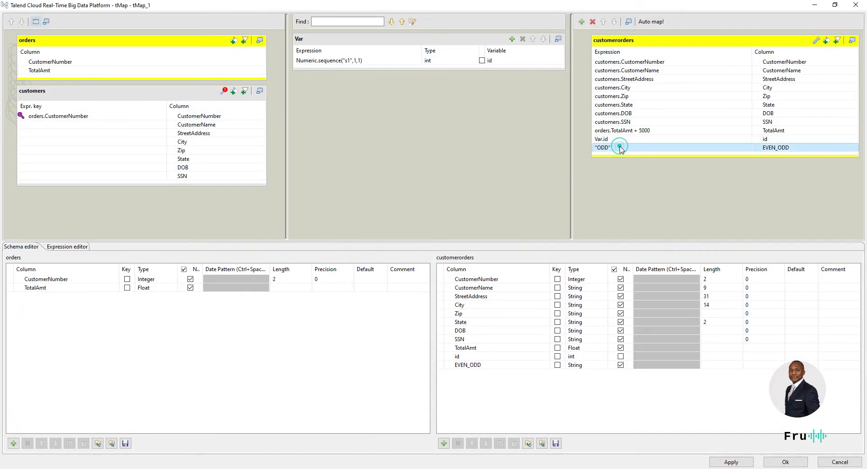
click(620, 147)
key(BackSpace)
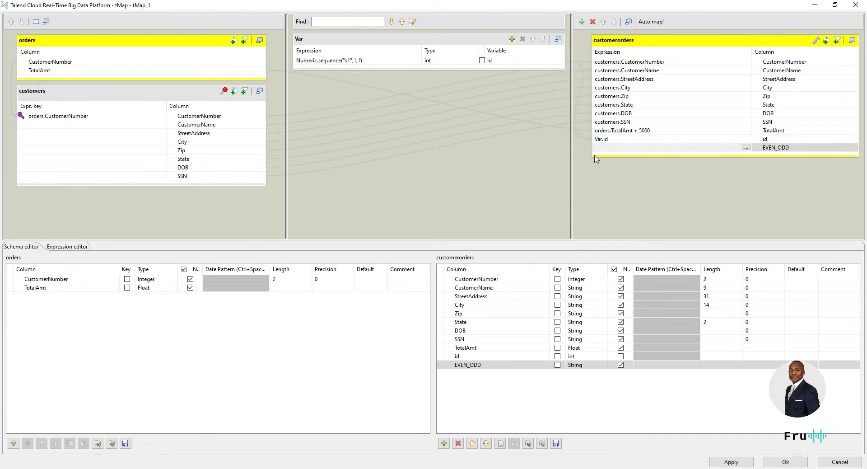
Step: Set EVEN_ODD's expression to Var.id %2 and close the editor
click(619, 140)
click(620, 141)
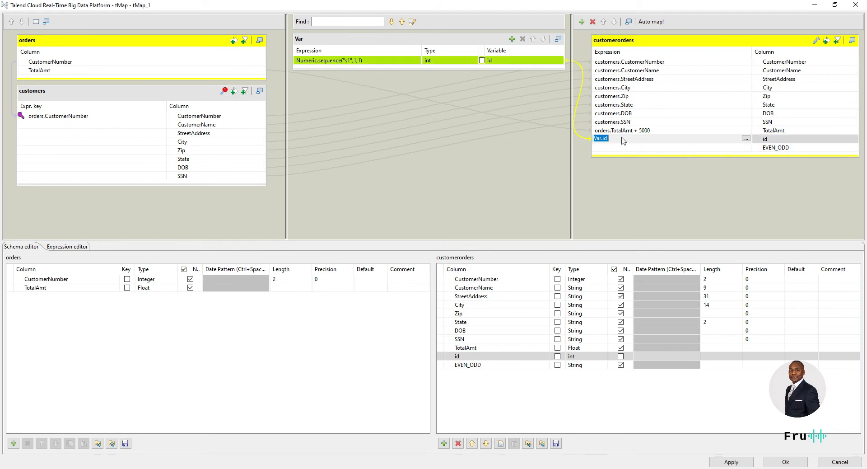
click(624, 151)
drag(514, 63, 630, 149)
click(630, 149)
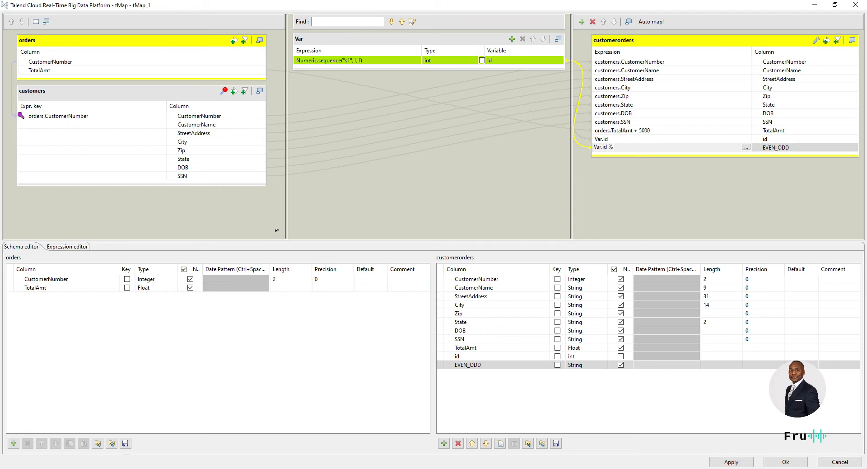
text(2)
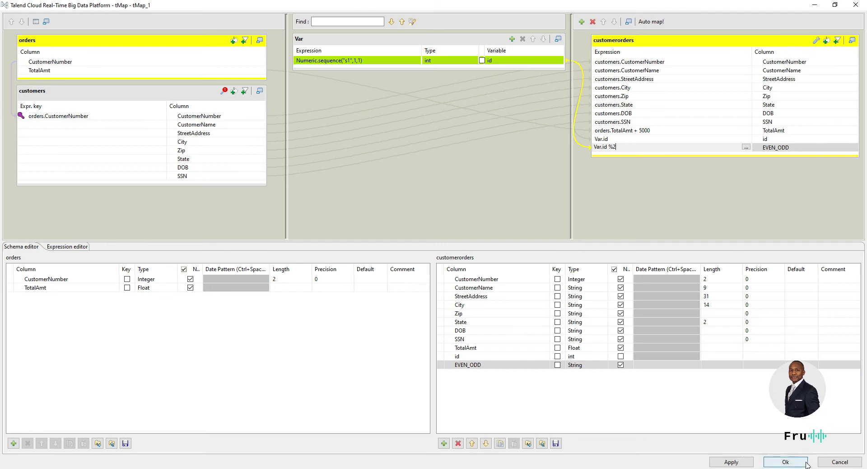
click(790, 461)
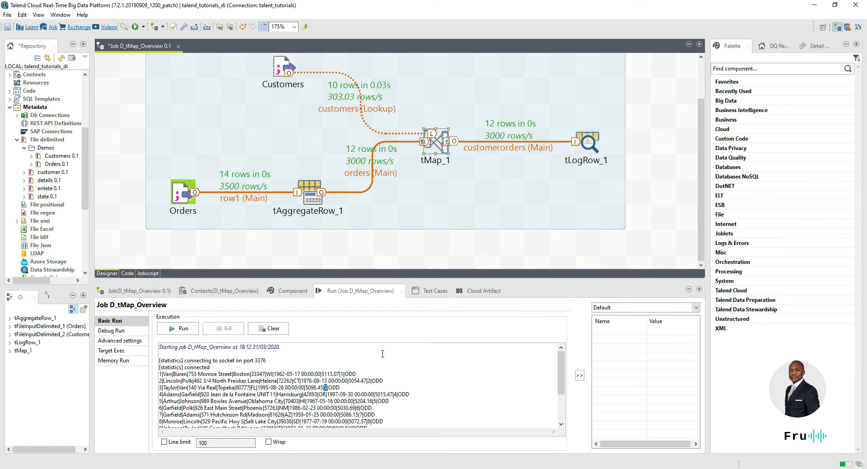
Step: Run the job and dismiss the int-to-String compile error
click(193, 329)
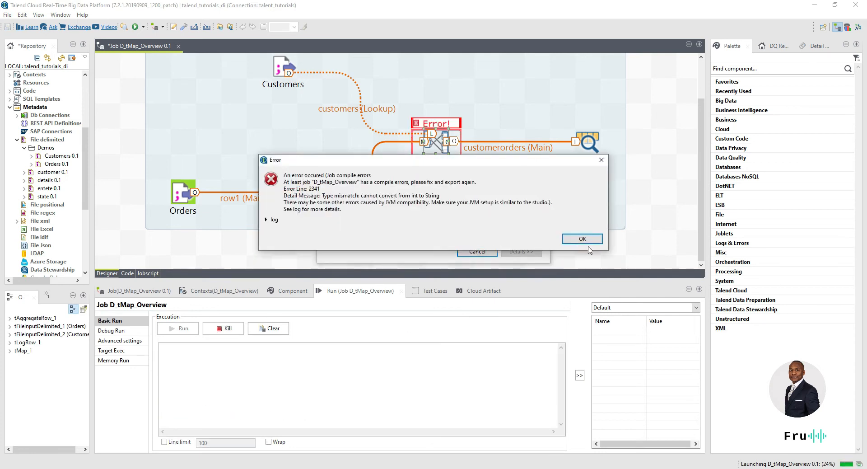
click(586, 243)
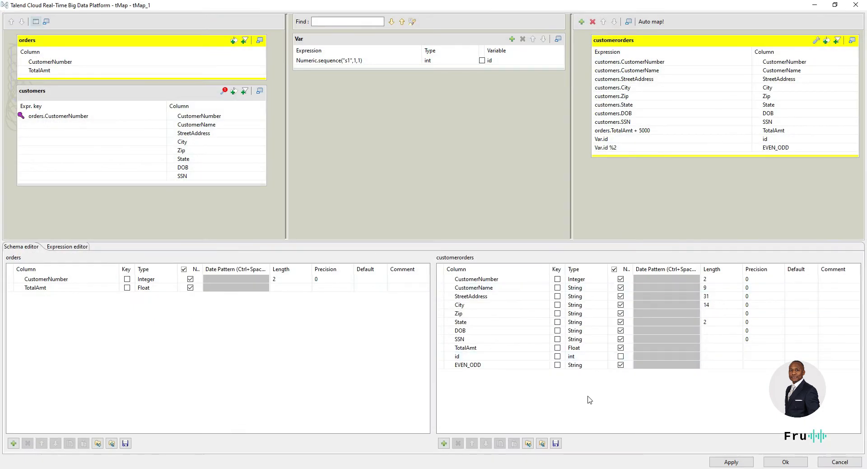
click(653, 150)
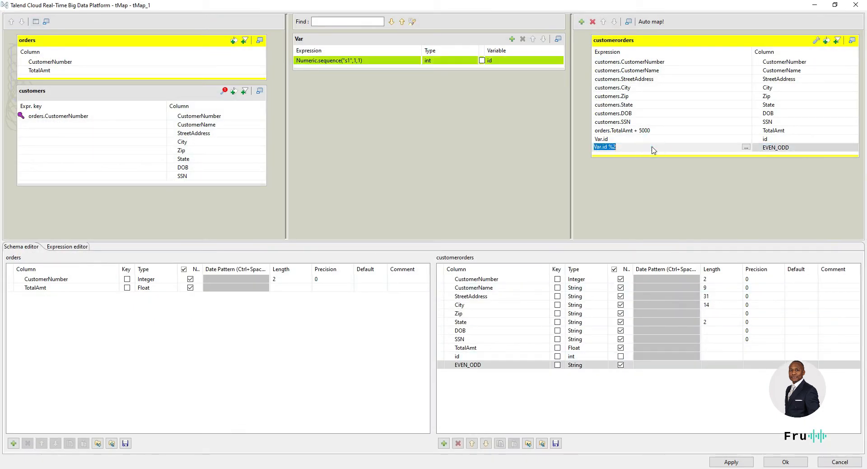
Step: Change the EVEN_ODD column type to int | Integer and close tMap
click(595, 364)
click(603, 363)
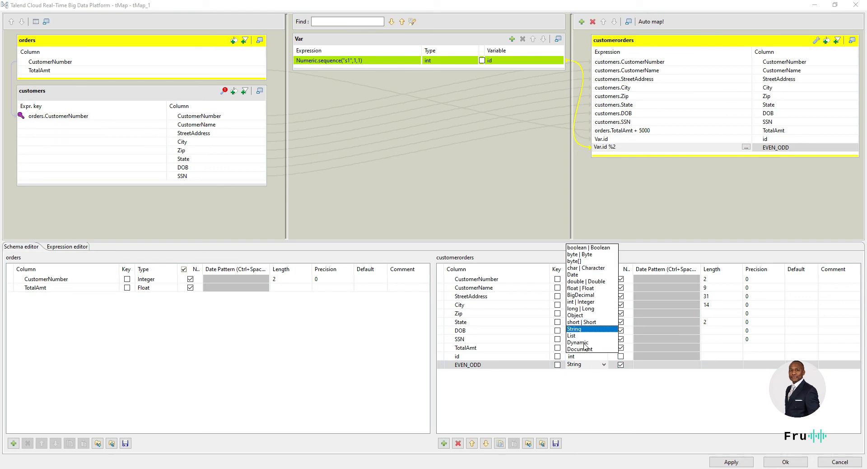
click(587, 302)
click(770, 462)
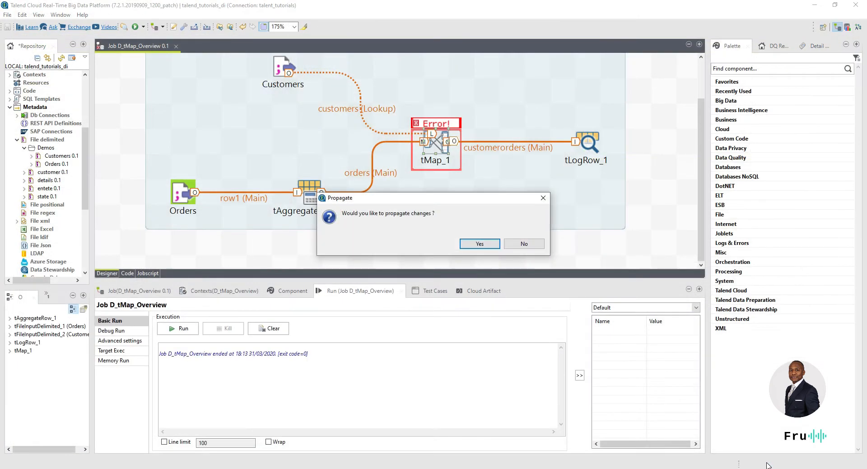
Step: Propagate, rerun the job, and verify rows end in alternating 1 or 0 remainders
click(479, 247)
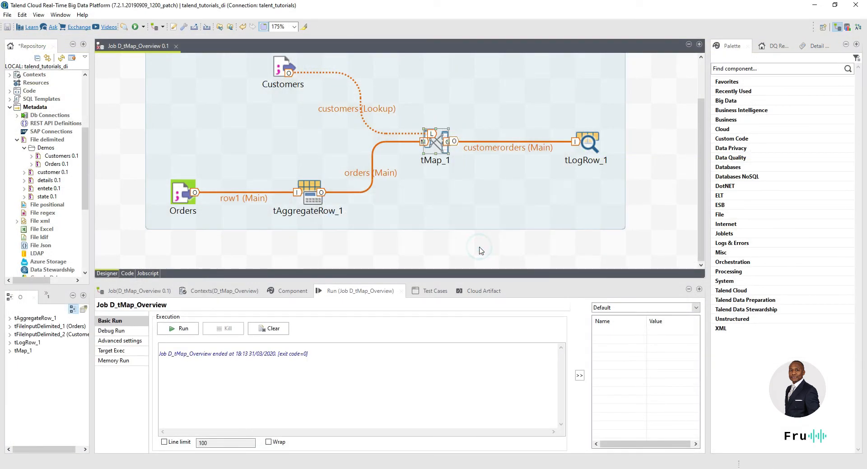
click(182, 332)
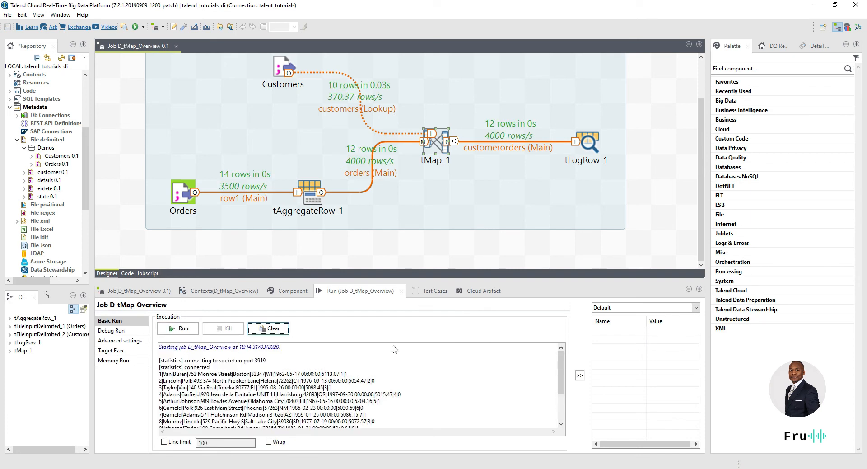
click(350, 374)
double_click(389, 383)
double_click(402, 392)
double_click(342, 374)
click(349, 374)
click(370, 381)
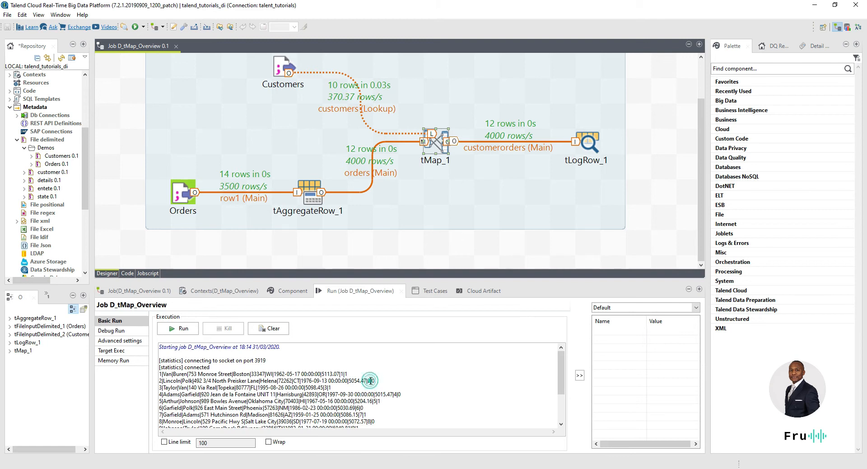
click(372, 380)
click(327, 387)
click(413, 393)
key(alt+Tab)
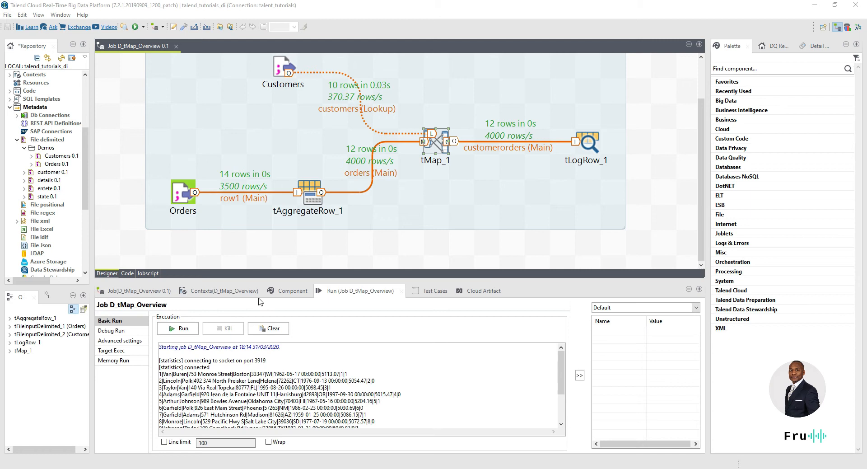
Step: In tMap_1, open the EVEN_ODD expression Var.id %2 in a maximized Expression Builder
double_click(436, 143)
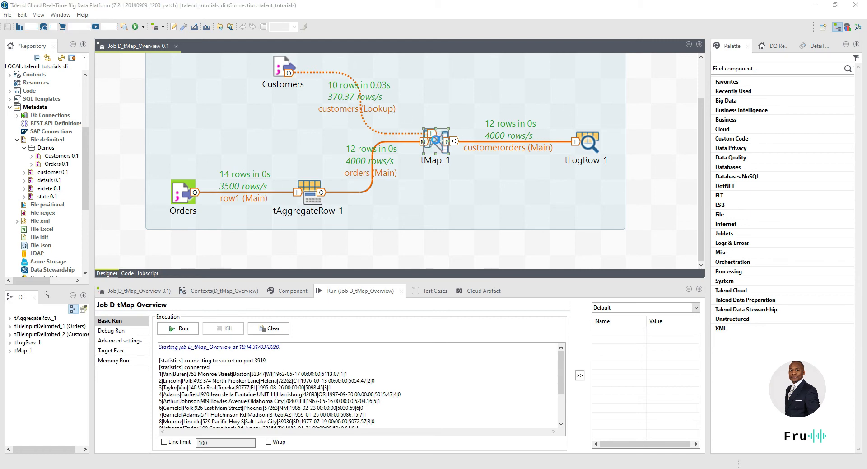
click(644, 148)
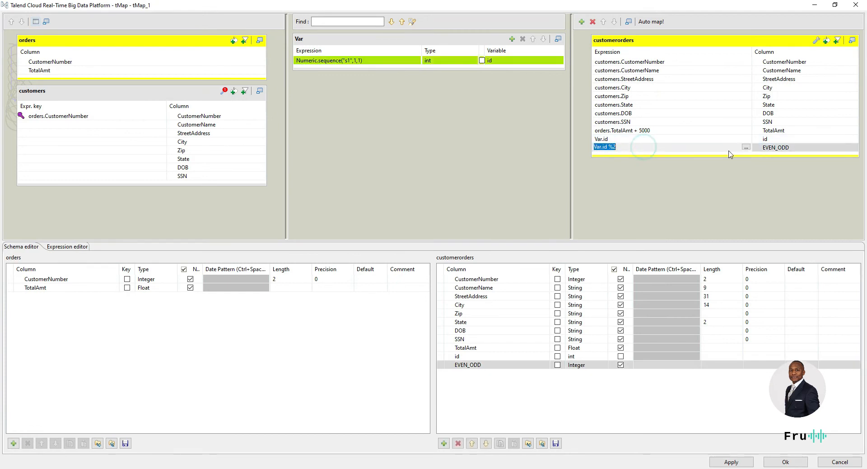
click(705, 146)
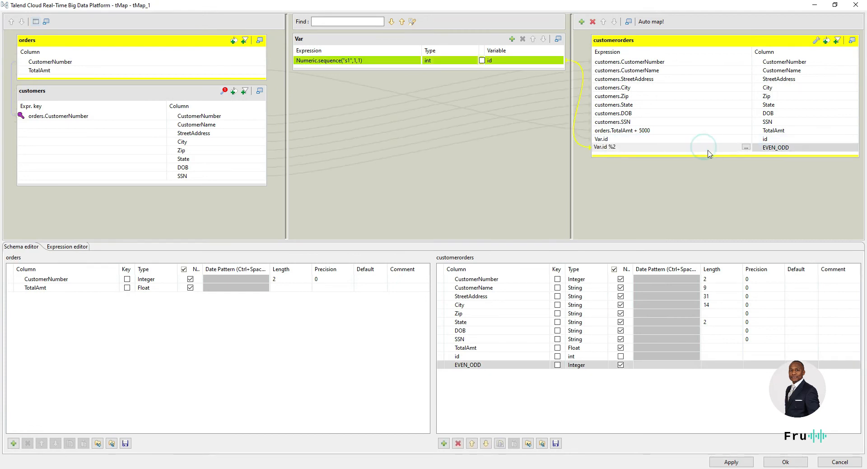
click(746, 147)
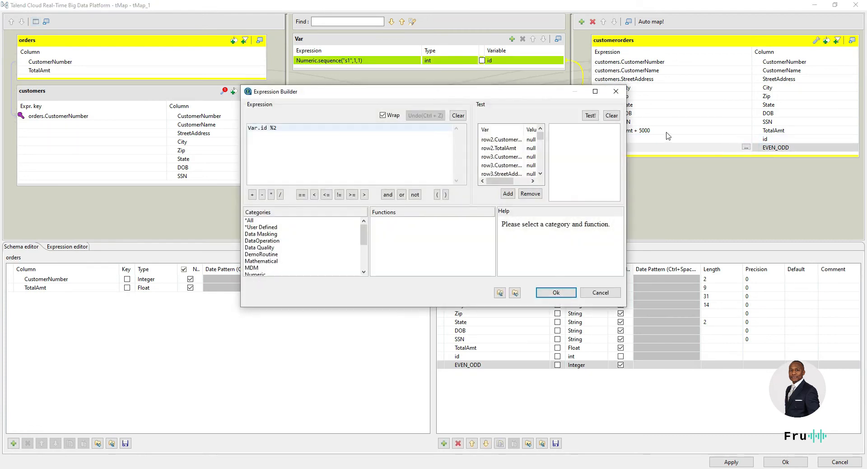
click(595, 93)
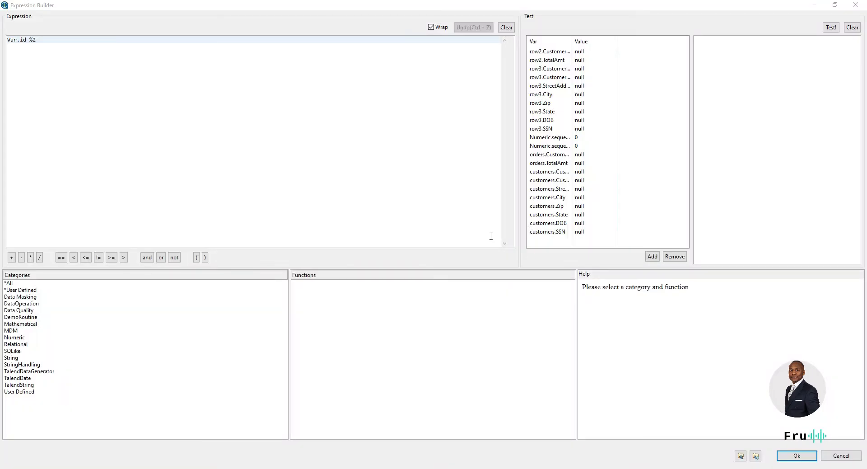
Step: Wrap Var.id %2 in parentheses and add == after it
click(440, 197)
click(7, 40)
drag(43, 45, 8, 40)
click(10, 40)
click(12, 40)
text())
text(()
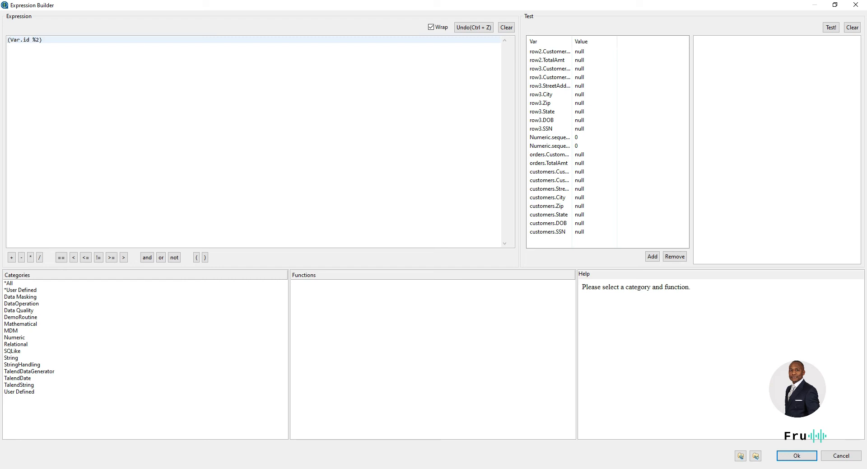
text(===)
key(BackSpace)
Step: Complete the expression as (Var.id %2) == 0?"EVEN":"ODD"
text(0)
text(?"")
text(TRUE)
text(:)
text(:)
text("FAL)
key(BackSpace)
key(BackSpace)
key(BackSpace)
key(Left)
key(Left)
key(Left)
key(shift+Left)
key(shift+Left)
key(shift+Left)
key(shift+Left)
text(EVEN":"ODD)
Step: Replace EVEN with "even".toUpperCase() using the completion
double_click(73, 40)
text(oo)
key(BackSpace)
key(BackSpace)
text(even".toUpp)
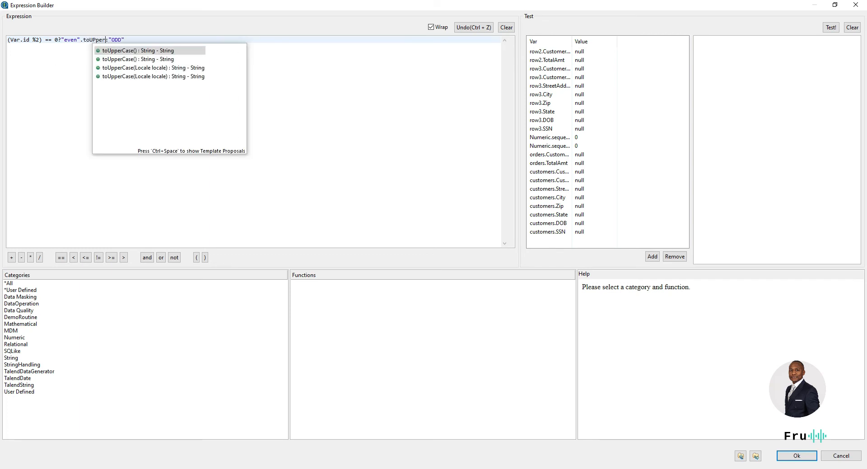
key(Return)
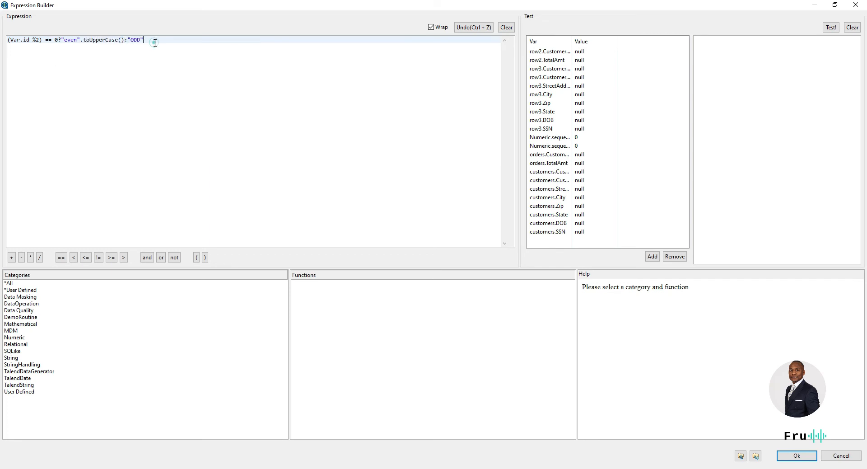
Step: Append .toLowerCase() to "ODD" via content assist and add a space in % 2
click(152, 39)
text(.to)
key(BackSpace)
key(BackSpace)
key(BackSpace)
key(ctrl+space)
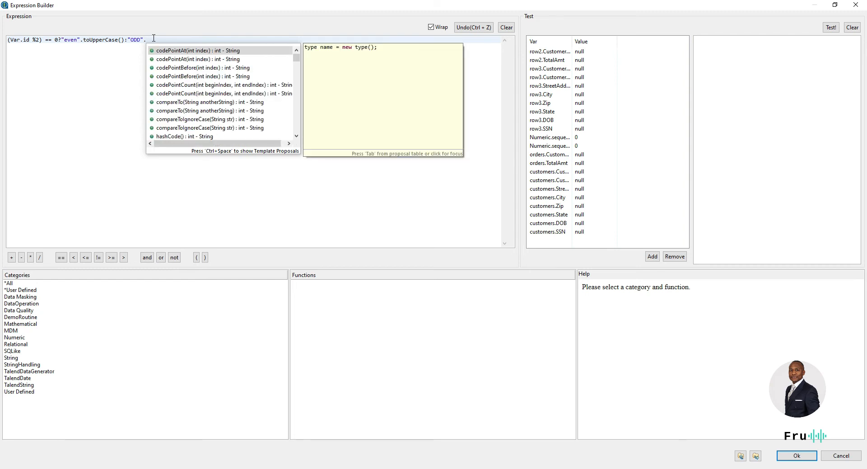
text(to)
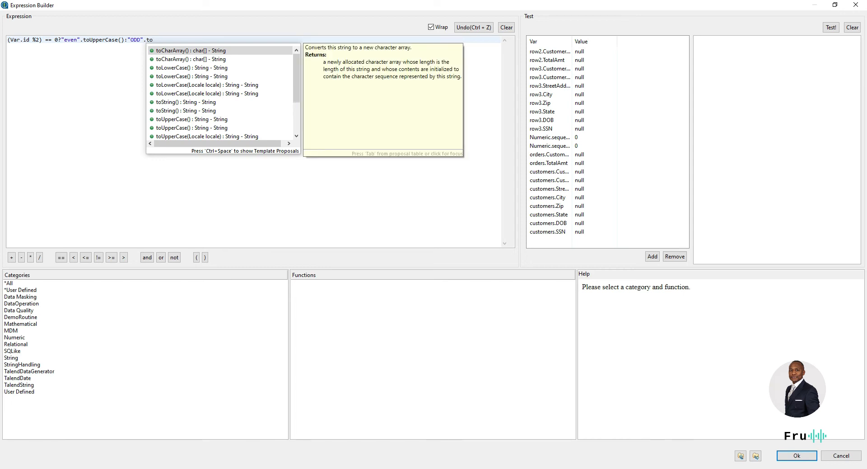
text(Low)
key(Return)
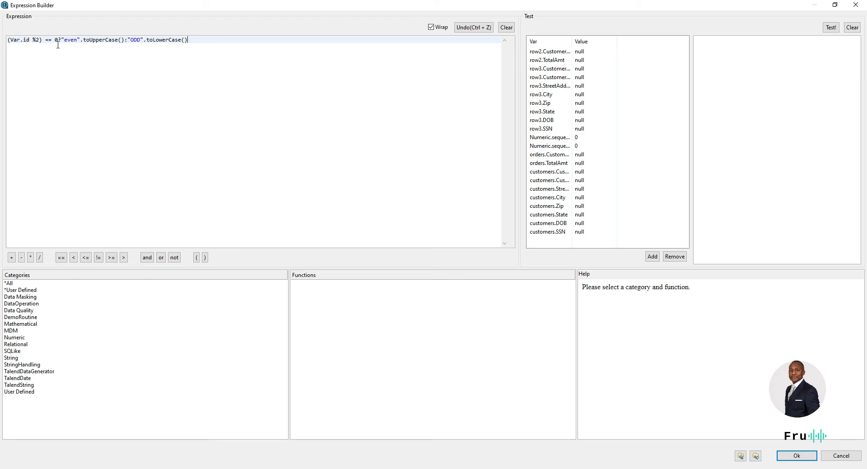
drag(58, 39, 4, 41)
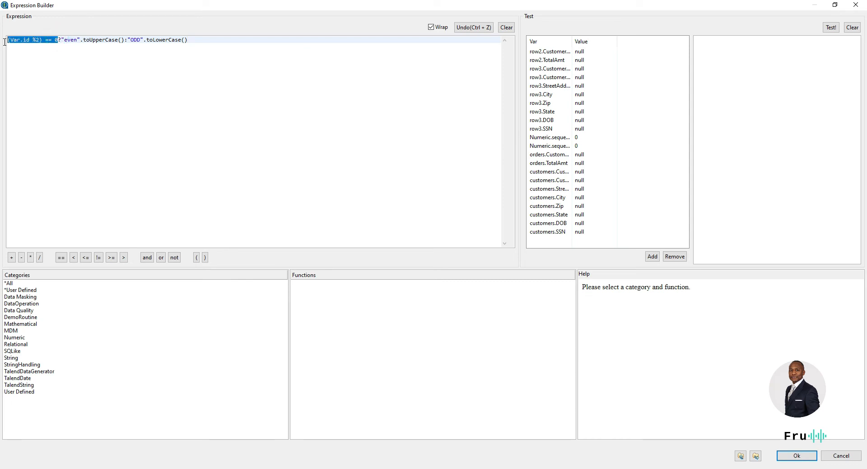
drag(64, 40, 205, 43)
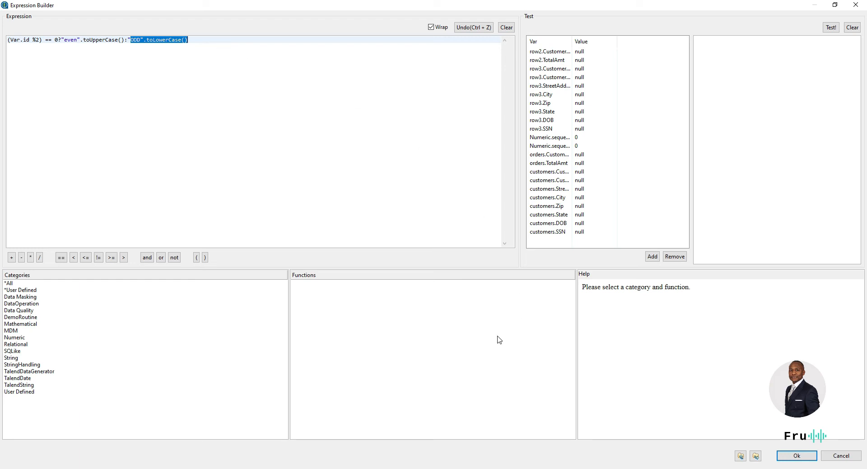
click(37, 42)
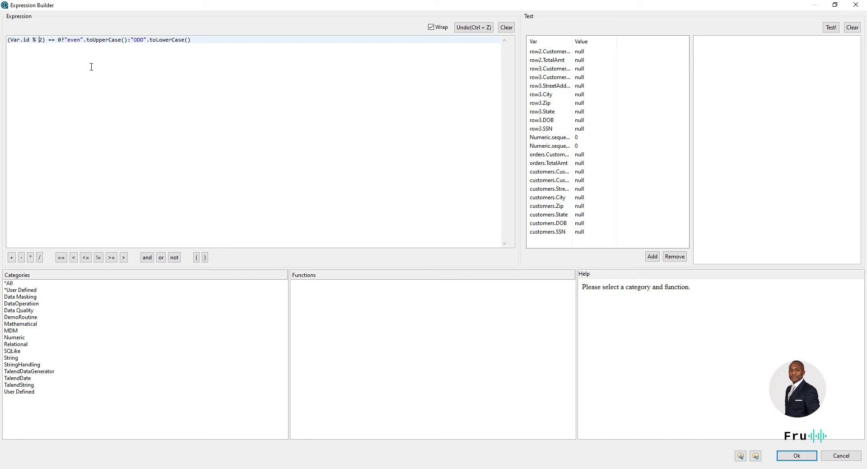
Step: Confirm the expression, change the EVEN_ODD type to String, and close tMap
click(803, 456)
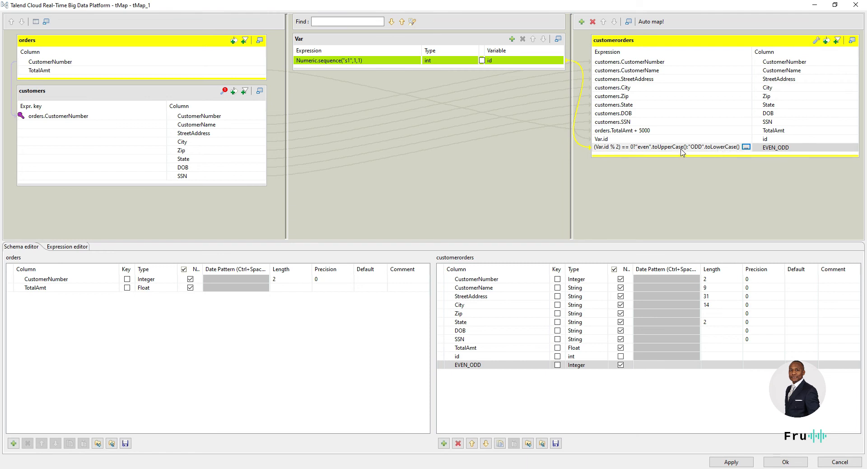
click(597, 367)
click(604, 365)
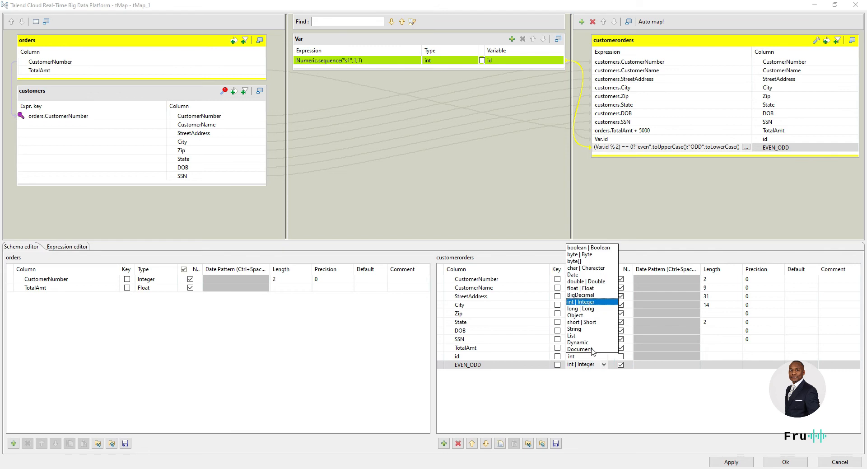
click(583, 329)
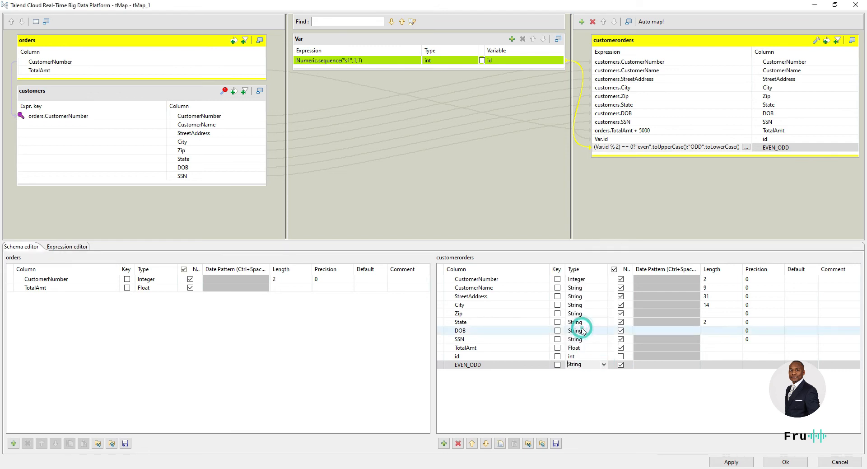
click(779, 460)
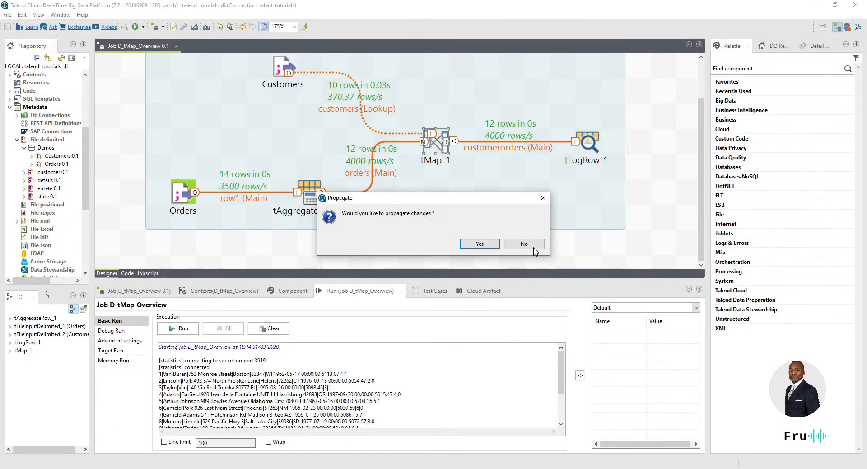
Step: Propagate the changes, run the job, and check rows end in odd or EVEN
click(480, 244)
drag(435, 280, 391, 253)
click(183, 301)
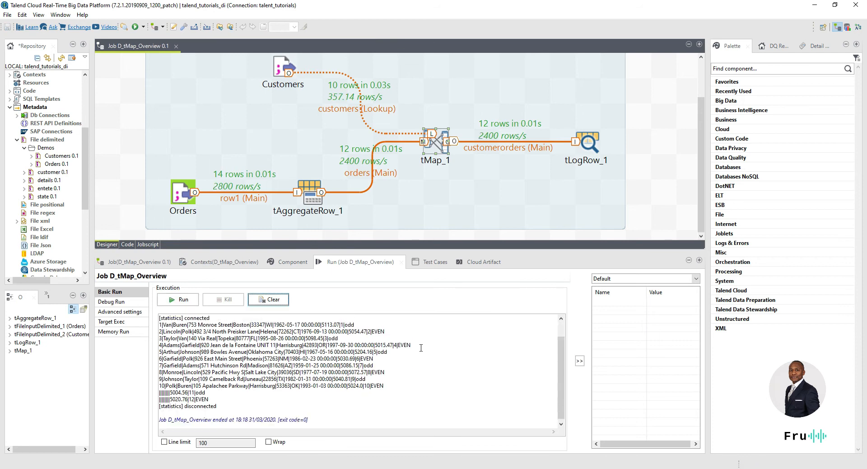
scroll(350, 327, up, 1)
click(354, 344)
drag(353, 344, 345, 343)
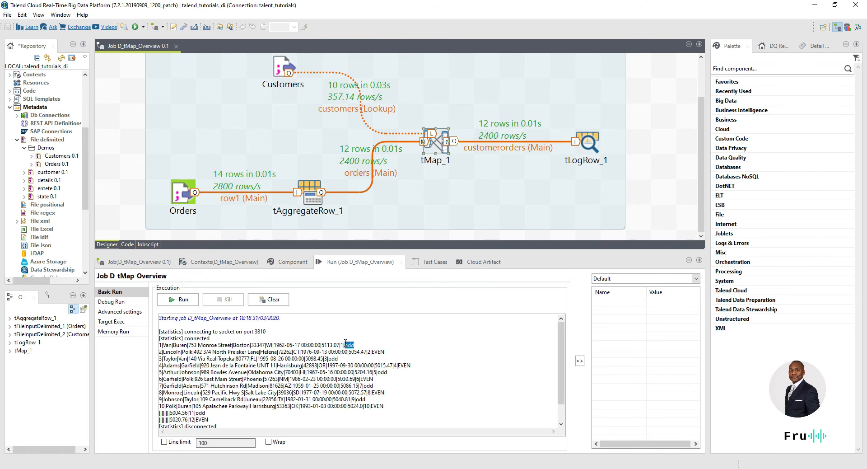
drag(393, 351, 374, 351)
right_click(284, 69)
click(343, 228)
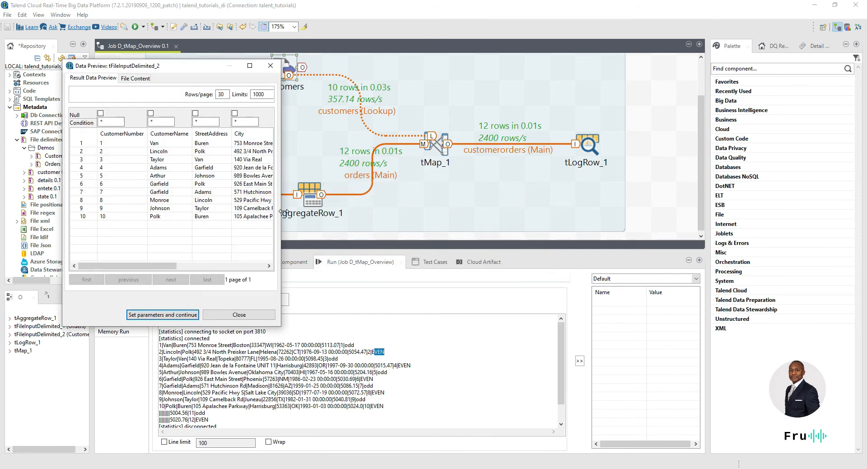
drag(281, 211, 666, 230)
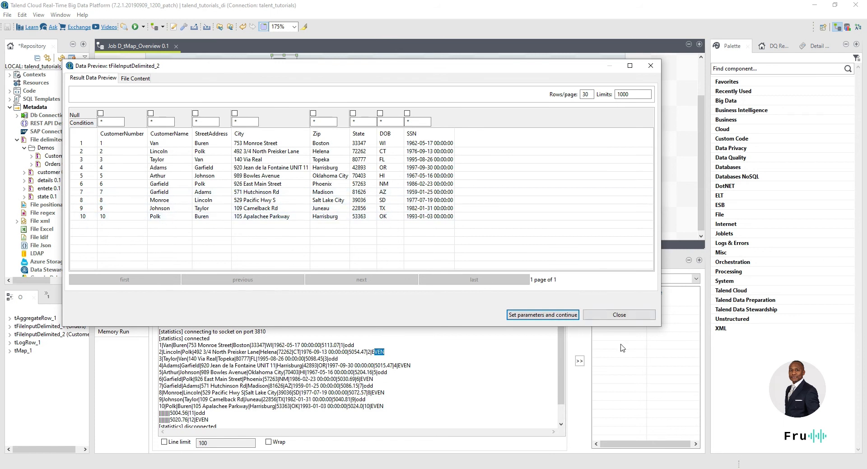
click(618, 315)
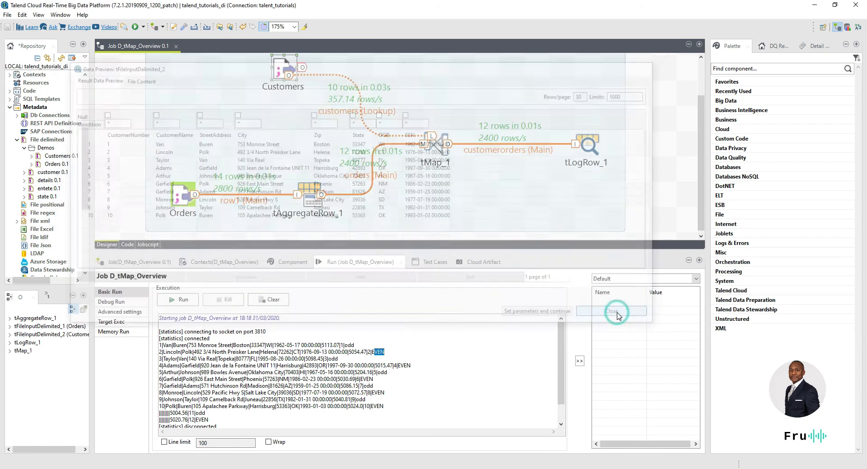
Step: In tMap_1, prefix the CustomerName output expression with "Talend "
double_click(444, 152)
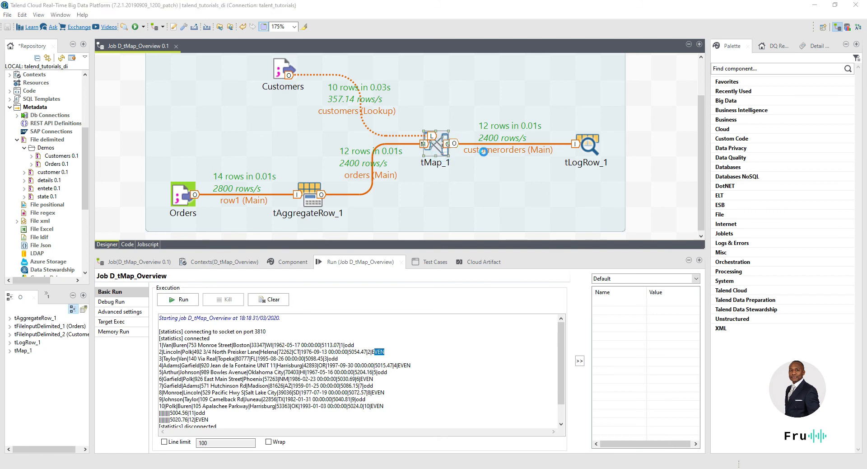
click(615, 70)
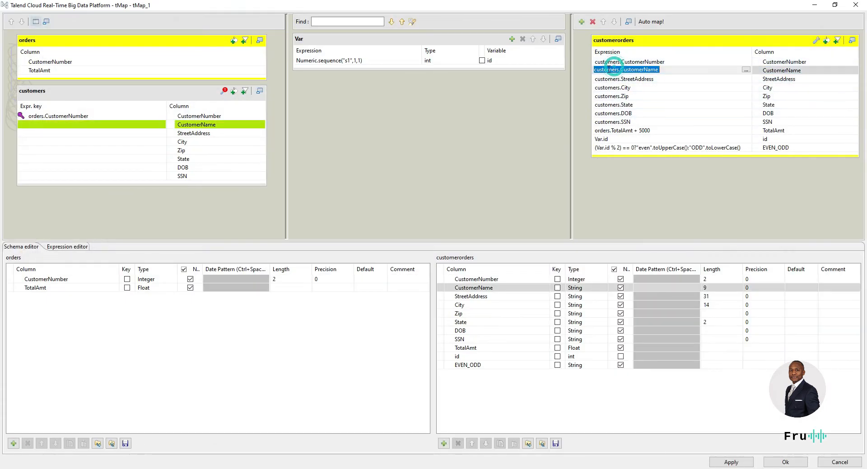
click(600, 70)
text("")
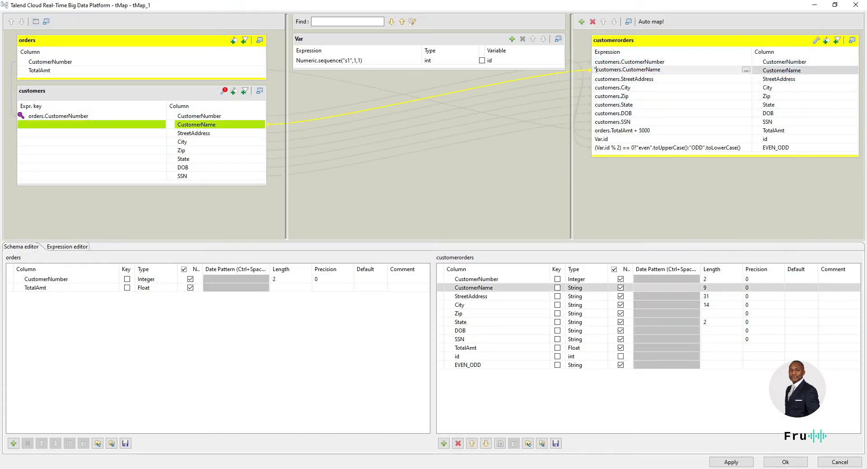
text(Talend)
text( +)
click(774, 462)
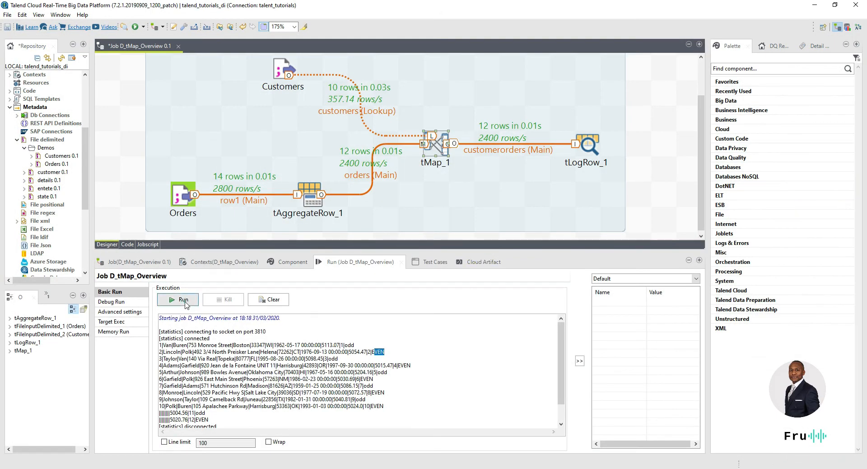
Step: Rerun the job and check names show the Talend prefix beside odd or EVEN
click(183, 300)
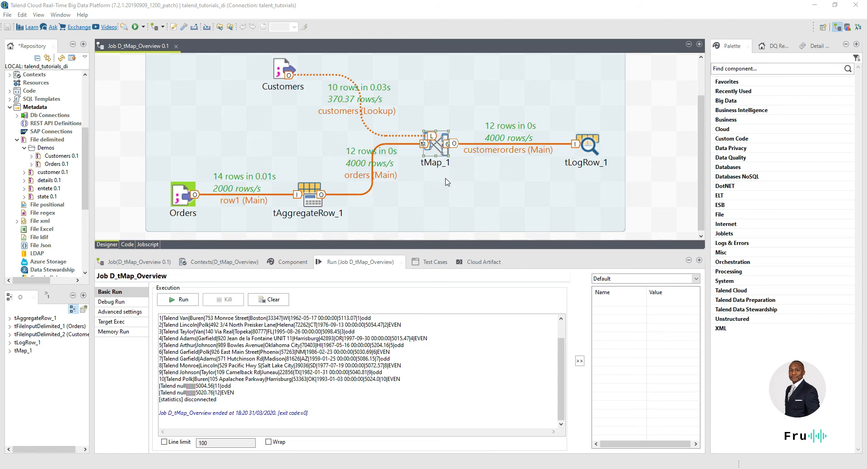
drag(397, 318, 354, 319)
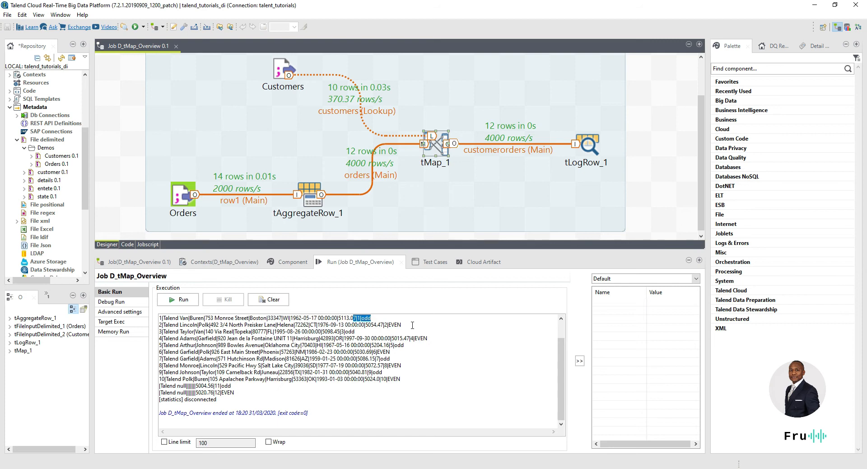
click(397, 320)
mouse_move(396, 320)
mouse_down()
mouse_move(349, 318)
mouse_move(391, 324)
mouse_up()
Step: In tMap_1, start a new output table and select its default name out1
double_click(440, 147)
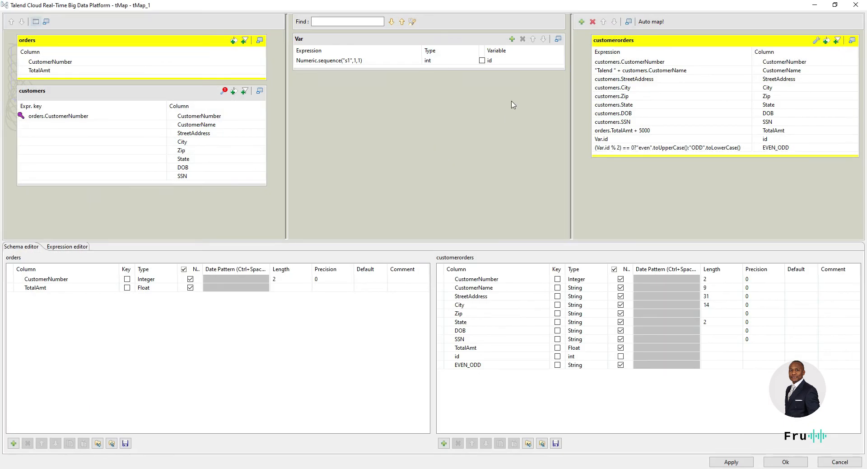
click(581, 23)
click(443, 204)
Step: Name the new output table Non_Matches and create it
drag(432, 204, 394, 208)
text(Rejects)
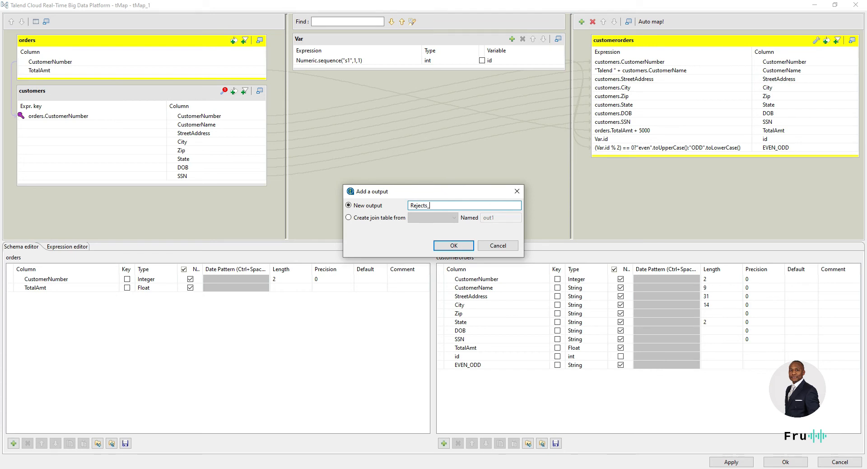
text(_)
key(ctrl+a)
text(Non_Matches)
key(Return)
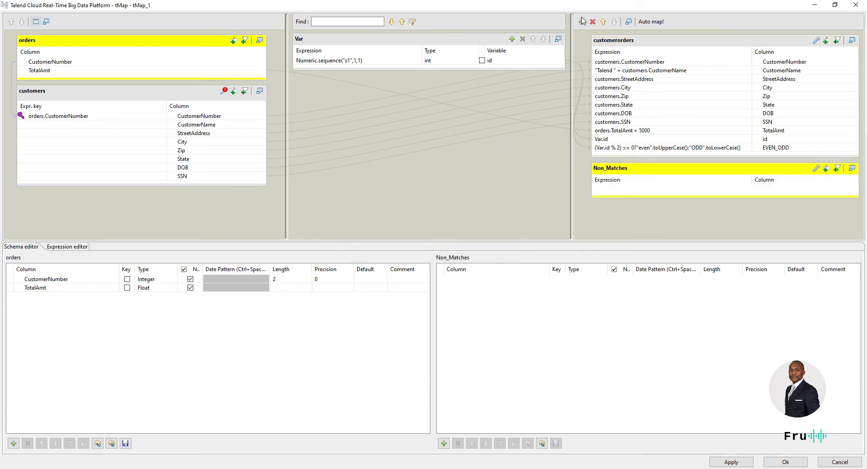
Step: Add another output table named Rejects
click(581, 21)
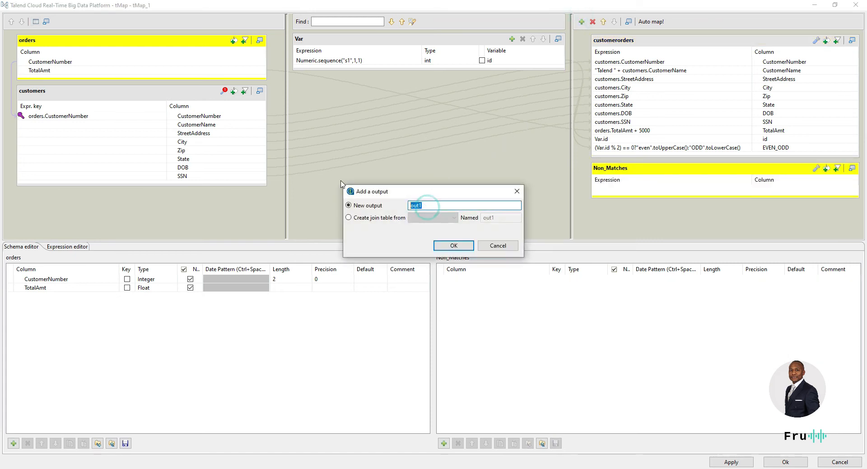
text(Recj)
key(BackSpace)
key(BackSpace)
text(jects)
key(Return)
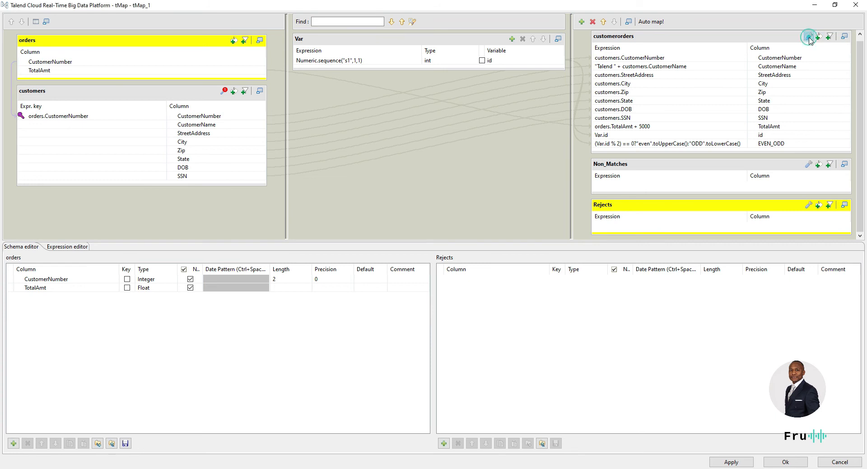
Step: Check the customerorders output settings, then enable its expression filter
click(809, 37)
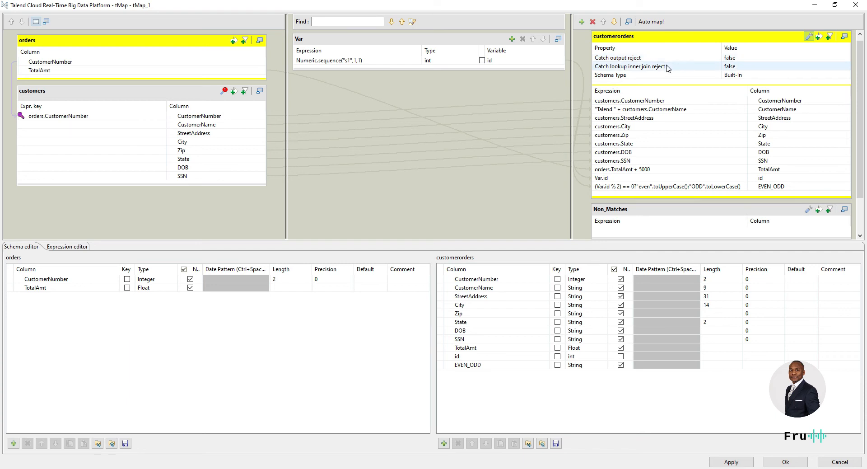
click(809, 37)
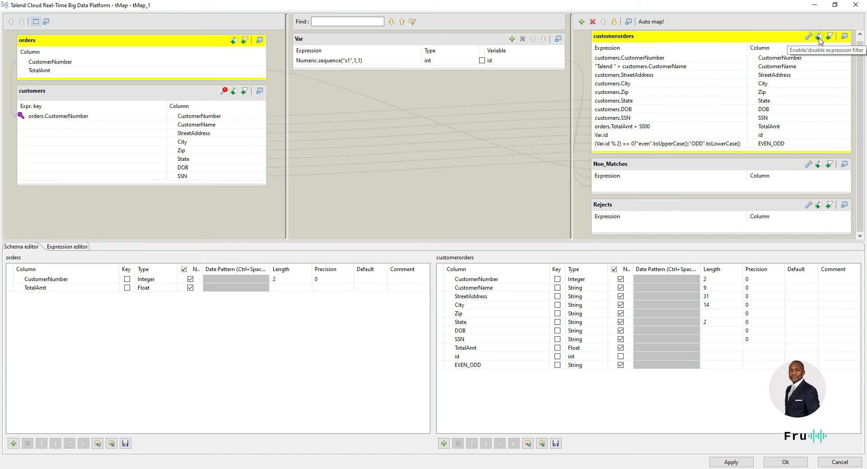
click(819, 39)
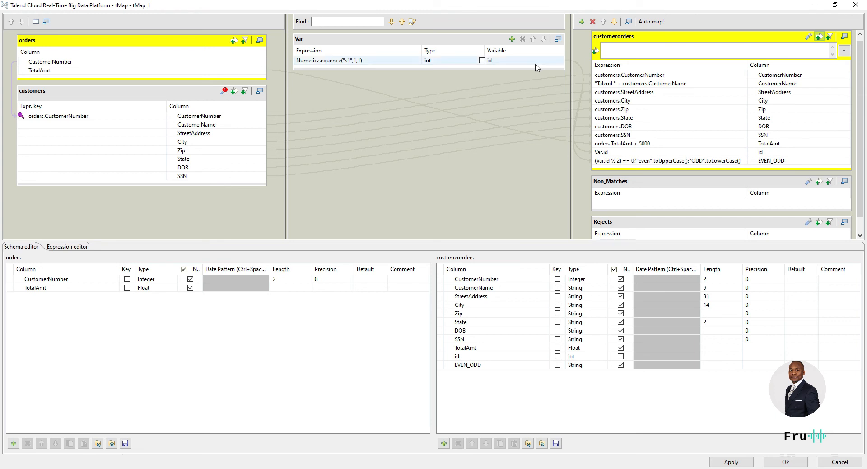
Step: Set the customerorders filter to Var.id % 2 == 0
drag(501, 63, 626, 57)
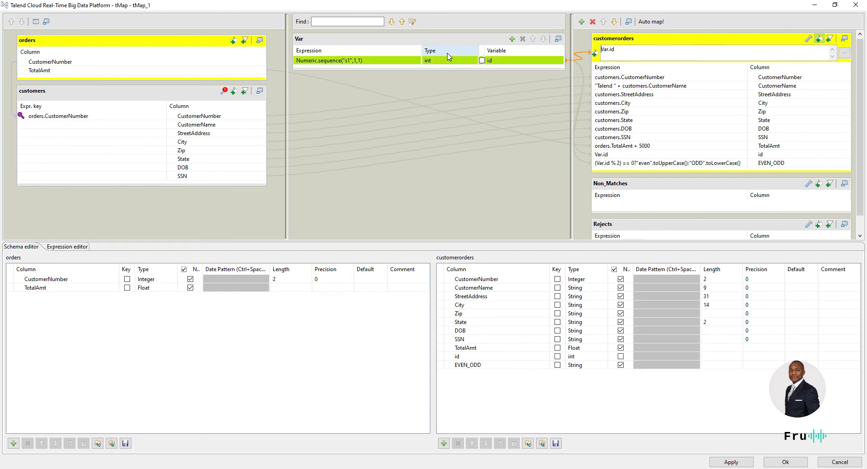
click(635, 51)
text(% 2 == 0)
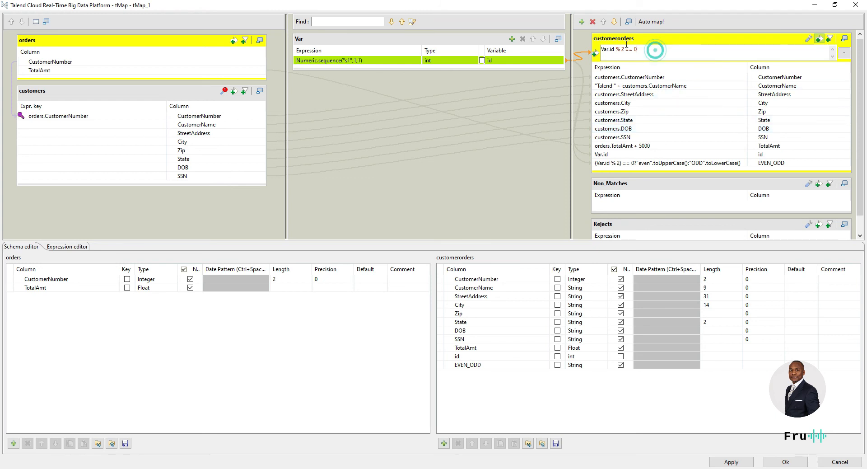
triple_click(655, 49)
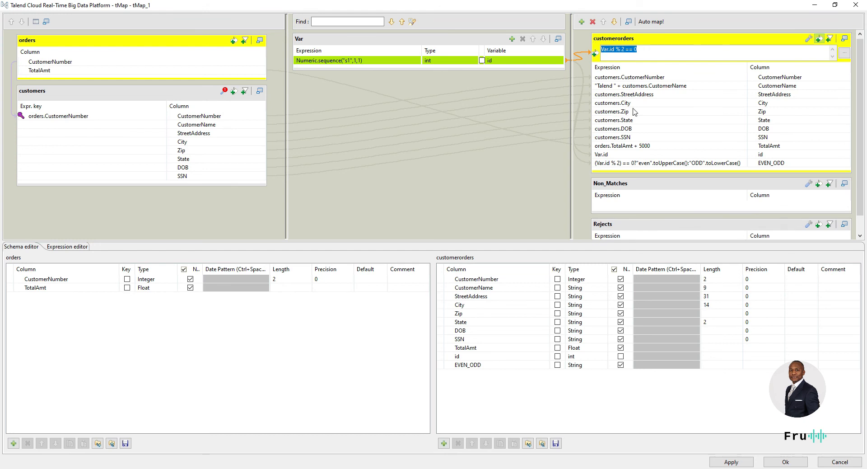
Step: Copy all 11 customerorders columns into the Non_Matches output
click(648, 77)
shift+click(649, 162)
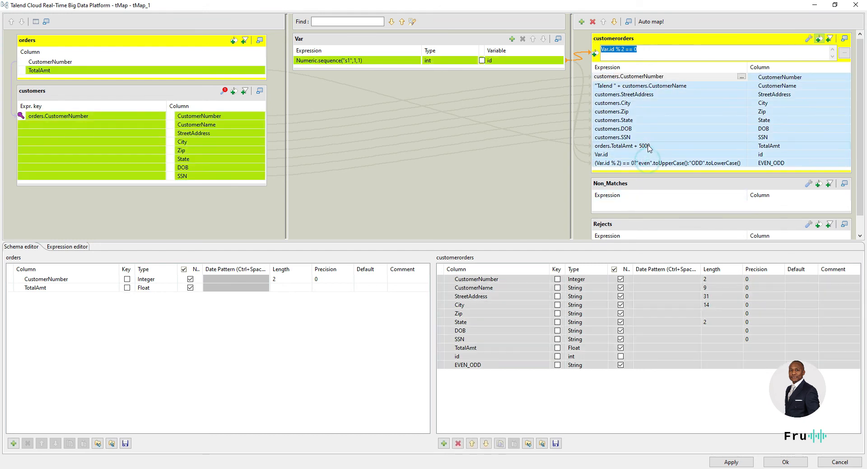
drag(641, 126, 681, 197)
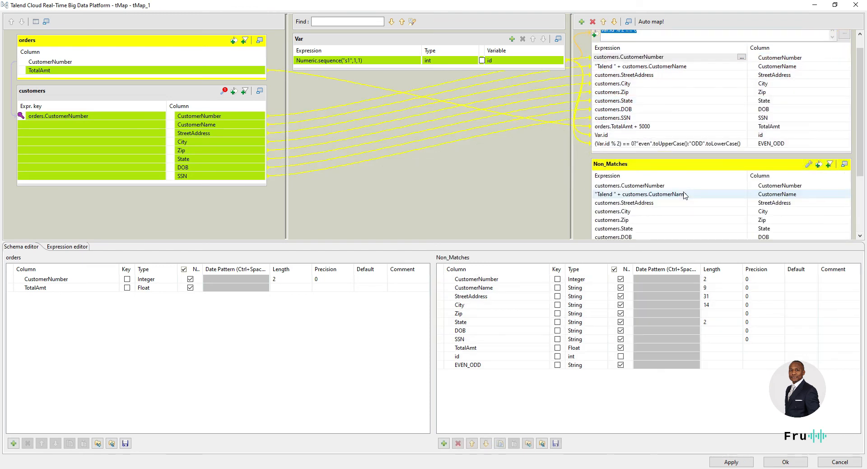
scroll(673, 192, down, 2)
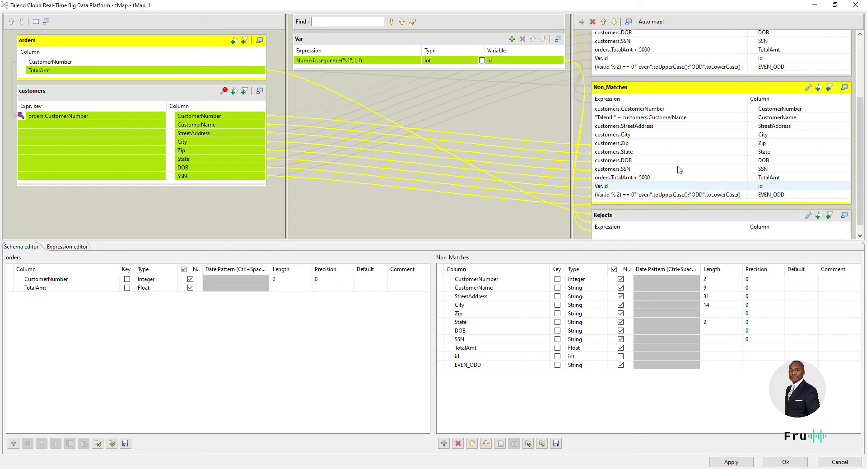
scroll(664, 180, down, 1)
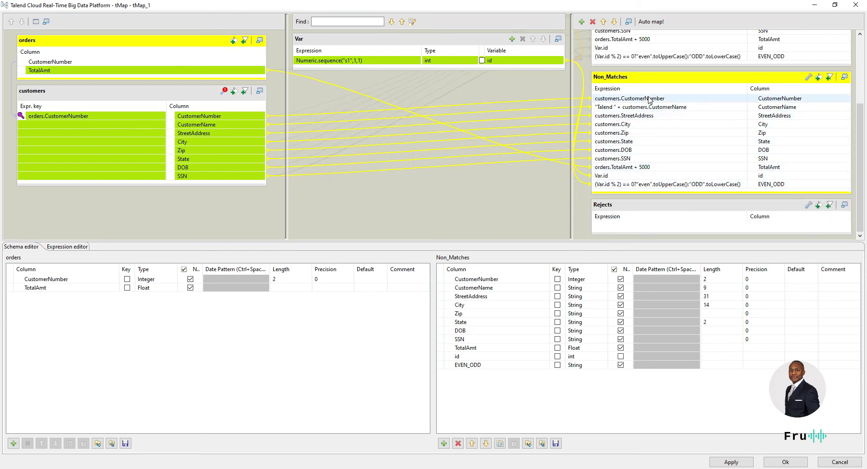
Step: Copy the same 11 columns from Non_Matches into the Rejects output
click(649, 100)
shift+click(649, 184)
drag(650, 185, 686, 201)
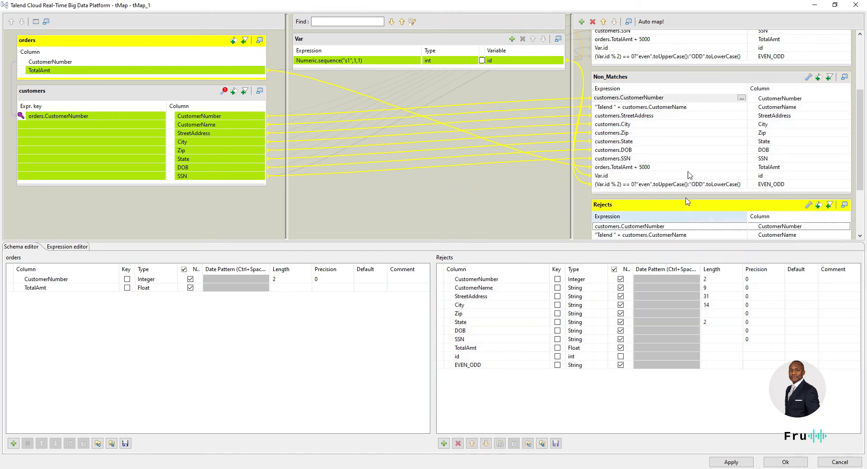
scroll(687, 201, down, 2)
scroll(695, 143, up, 4)
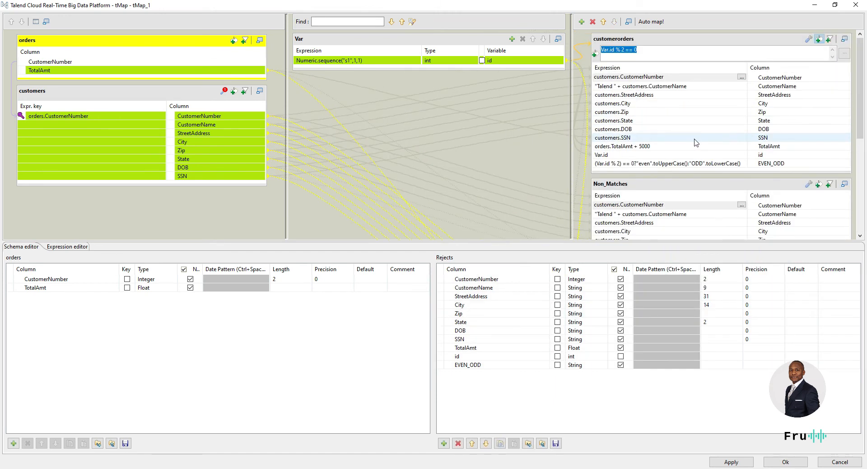
scroll(691, 153, down, 3)
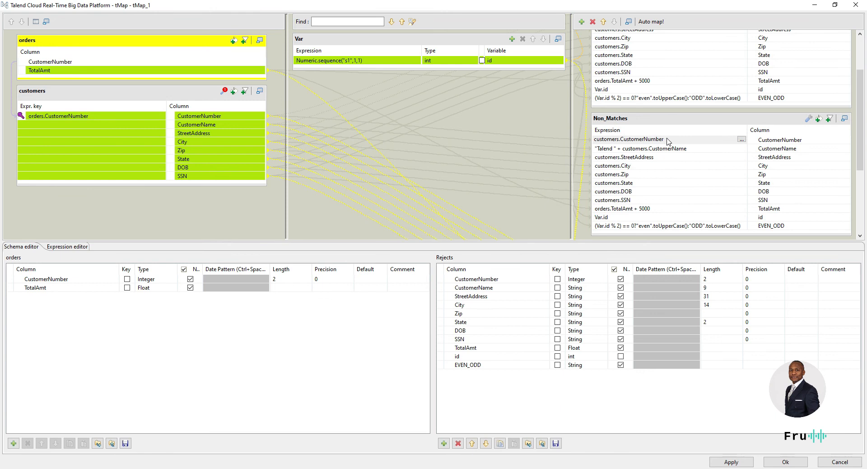
scroll(673, 155, up, 3)
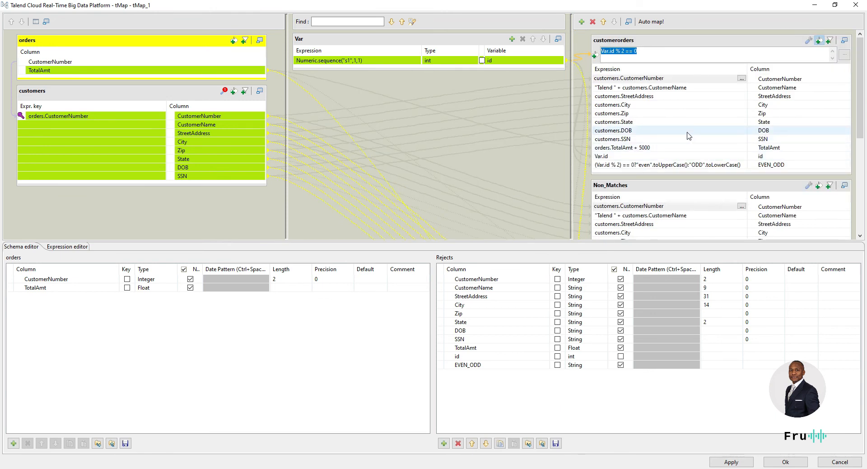
scroll(696, 180, down, 4)
scroll(699, 193, up, 2)
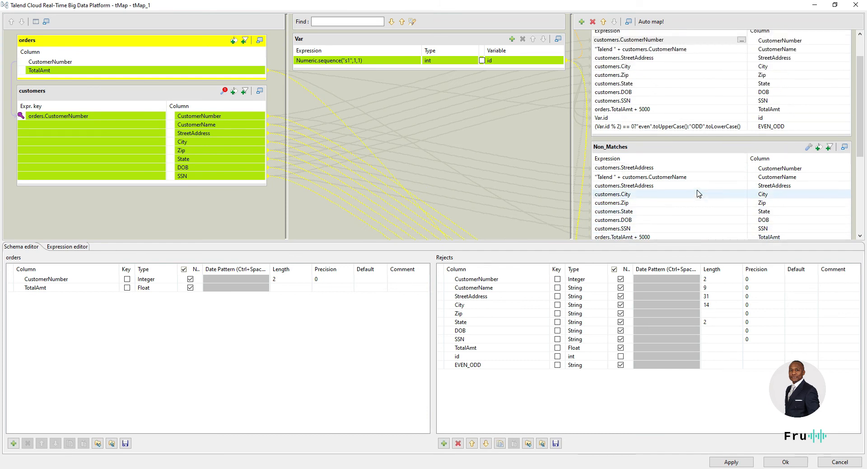
scroll(699, 193, up, 2)
click(651, 50)
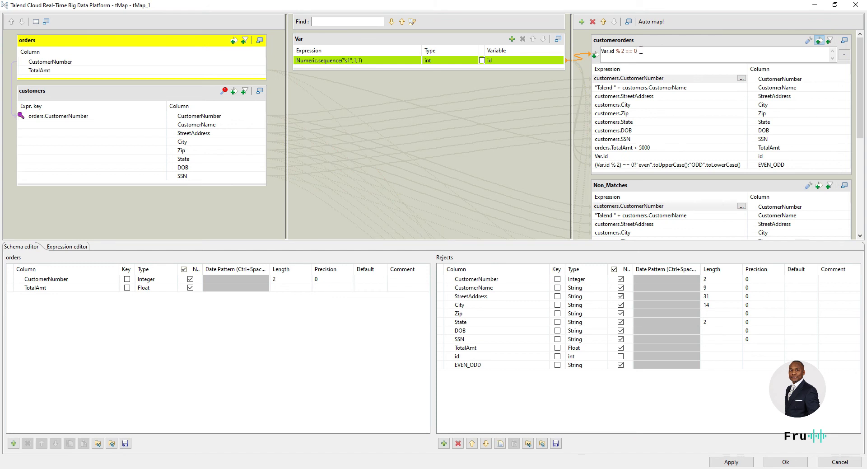
Step: Give Non_Matches the pasted filter Var.id % 2 == 1, so only odd ids pass
scroll(673, 116, down, 3)
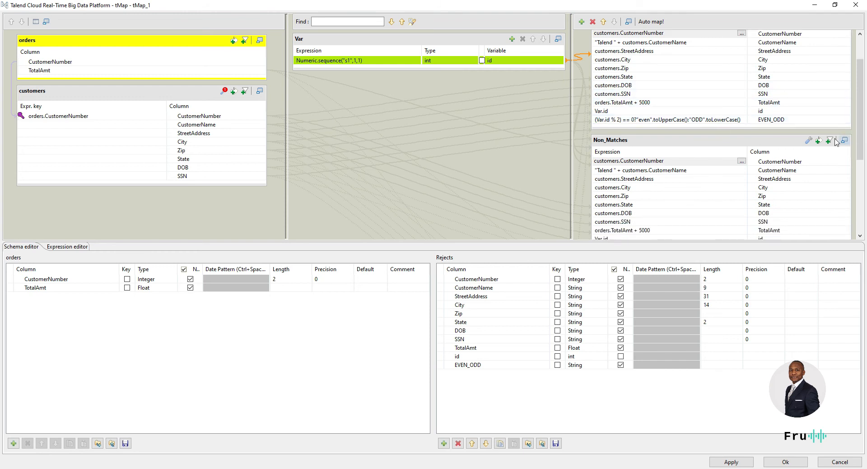
click(818, 141)
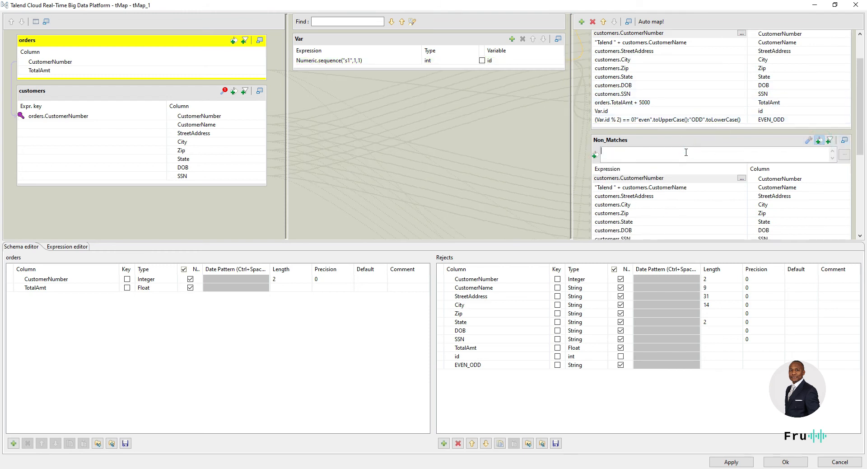
text(Var.id % 2 == 0)
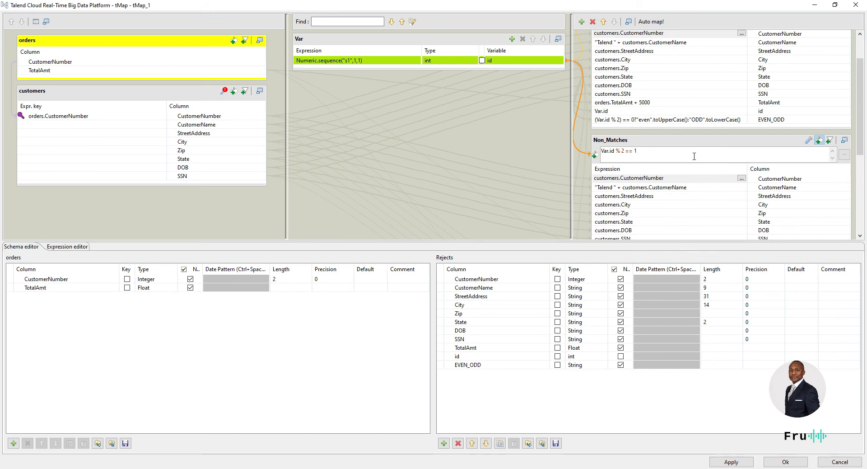
scroll(693, 158, down, 3)
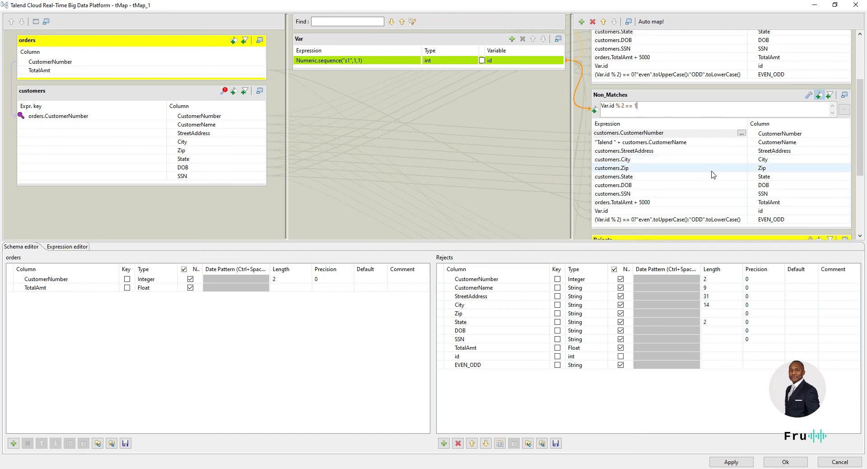
scroll(713, 175, down, 6)
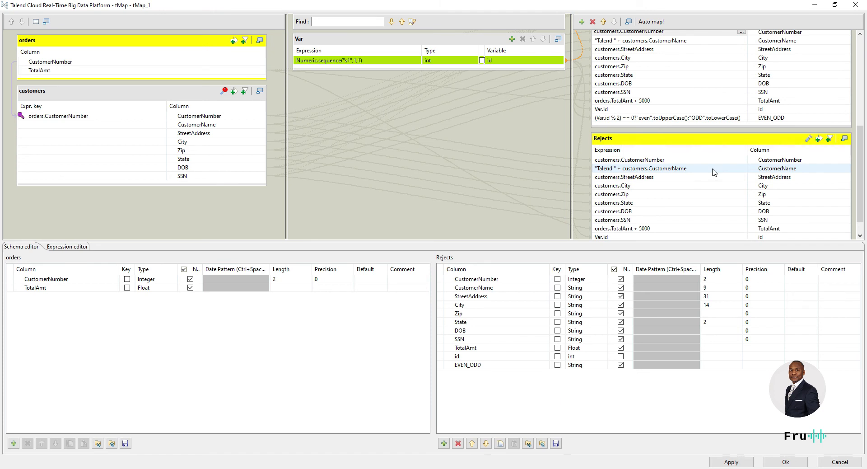
scroll(713, 172, down, 1)
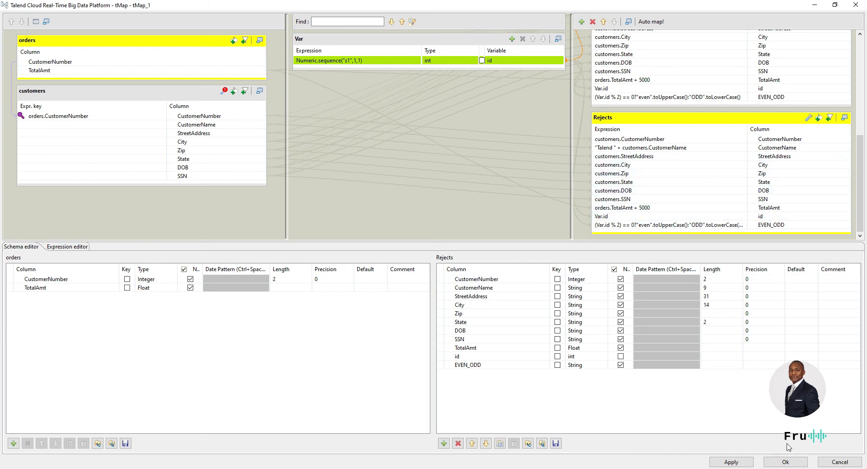
Step: Apply the tMap changes, rerun the job, and confirm only 6 EVEN rows reach tLogRow_1
click(785, 461)
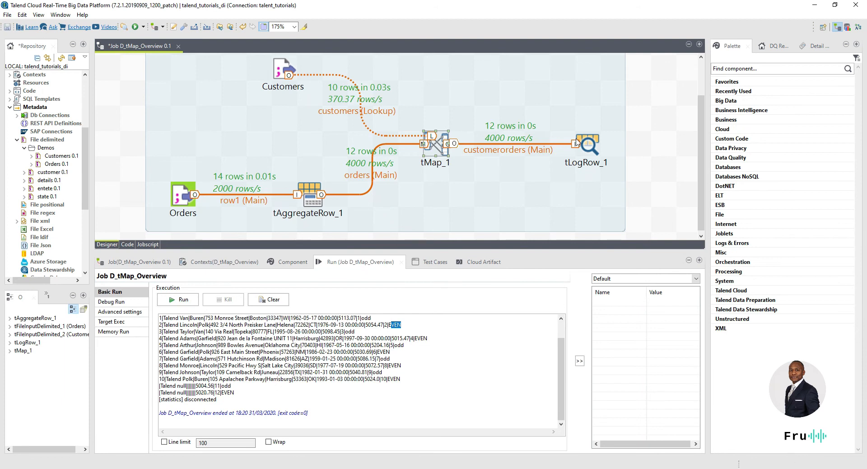
drag(585, 150, 581, 94)
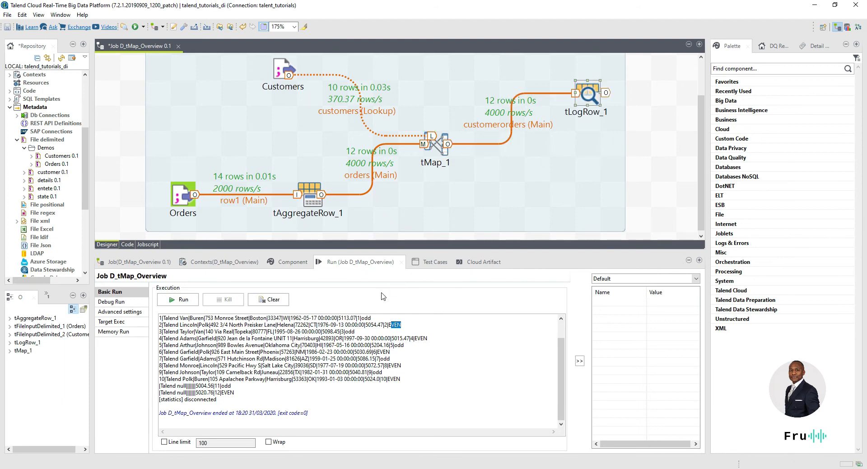
click(183, 300)
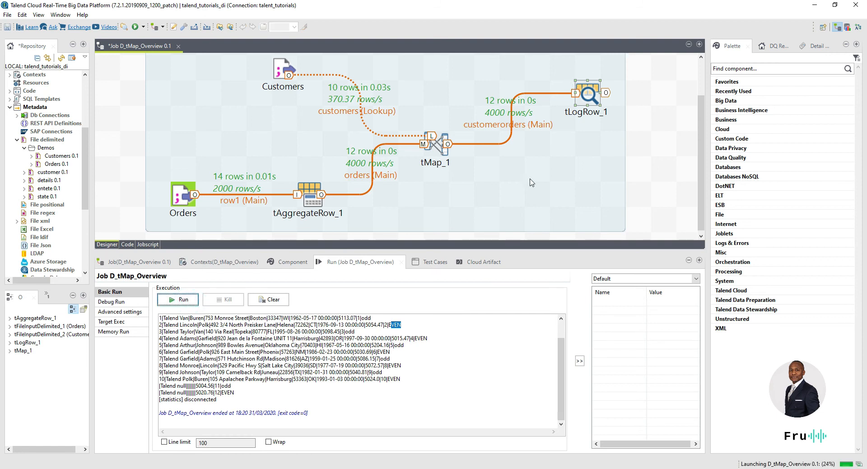
drag(510, 251, 509, 293)
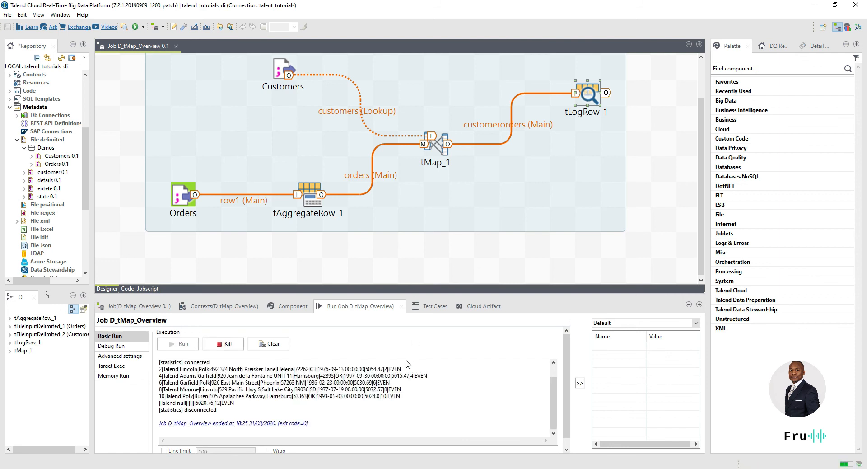
drag(407, 363, 402, 395)
click(395, 369)
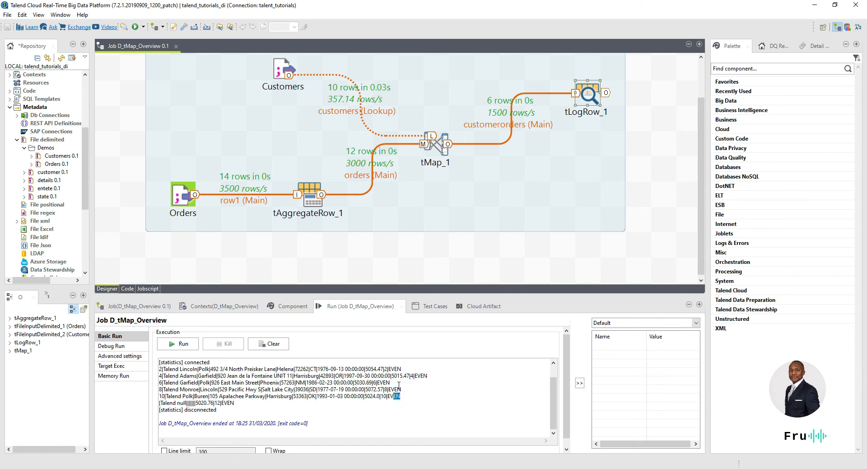
Step: Add a tLogRow_2 component to the canvas by typing tlog
click(639, 168)
text(tlog)
key(Return)
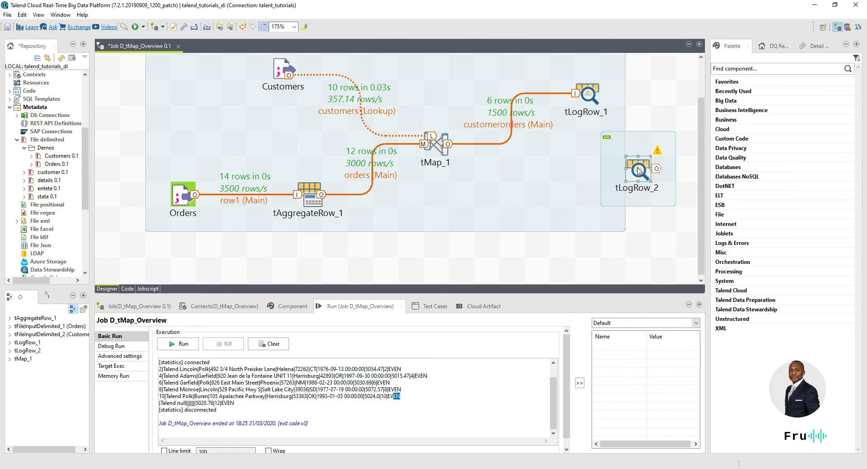
Step: Connect tMap_1's Non_Matches output row to tLogRow_2
drag(638, 170, 604, 166)
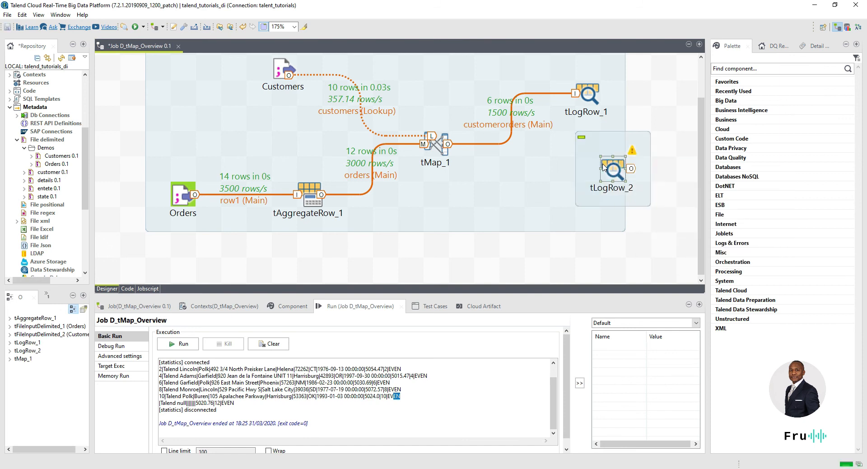
click(443, 143)
right_click(442, 143)
click(437, 145)
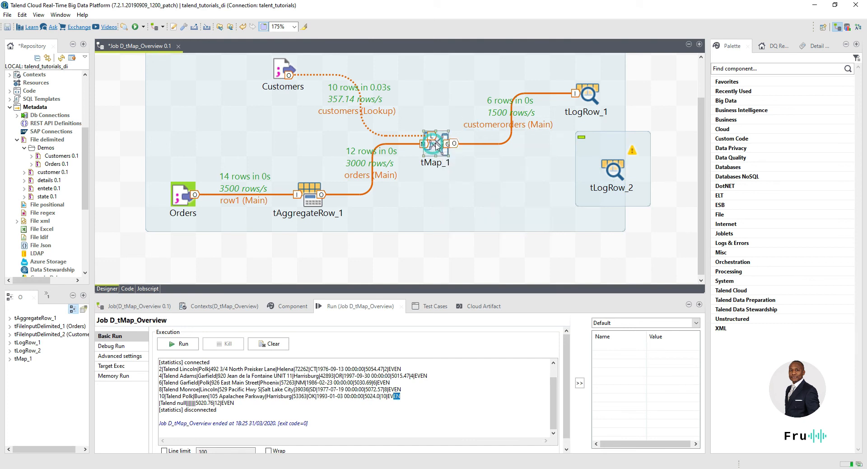
right_click(437, 145)
mouse_move(456, 149)
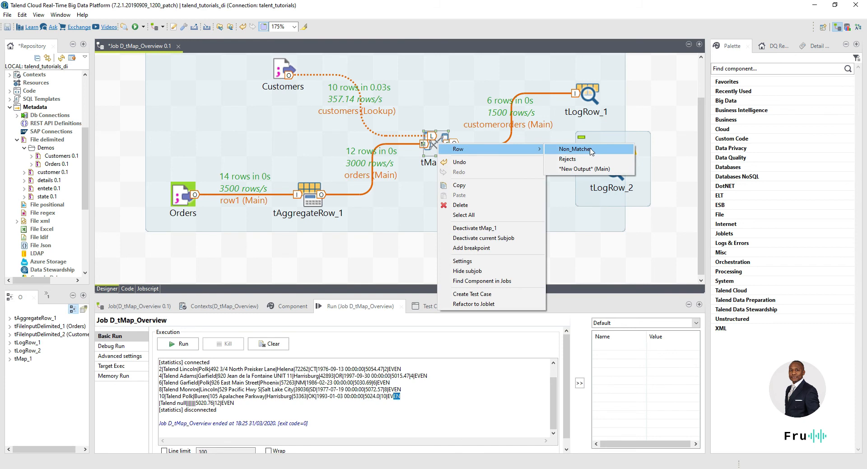
click(591, 151)
click(614, 172)
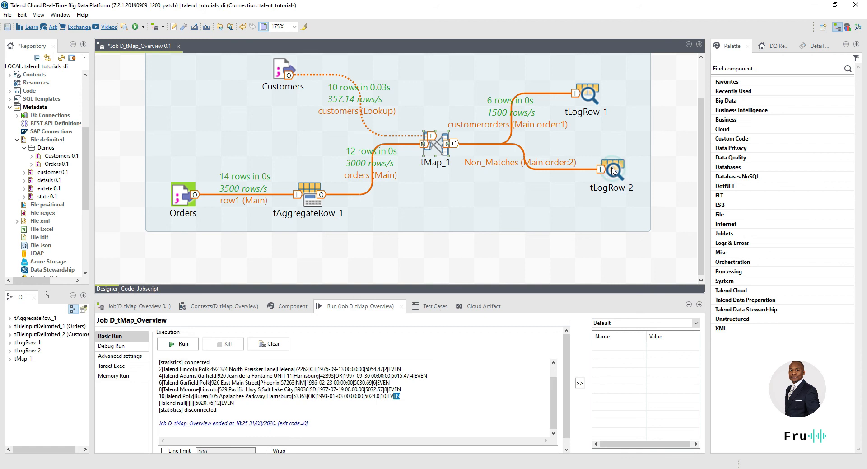
Step: Deactivate tLogRow_1 and run the job
click(590, 97)
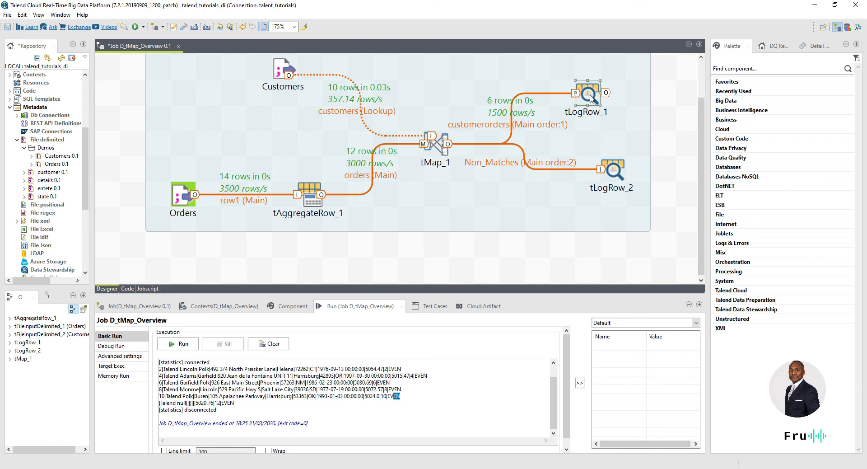
right_click(591, 97)
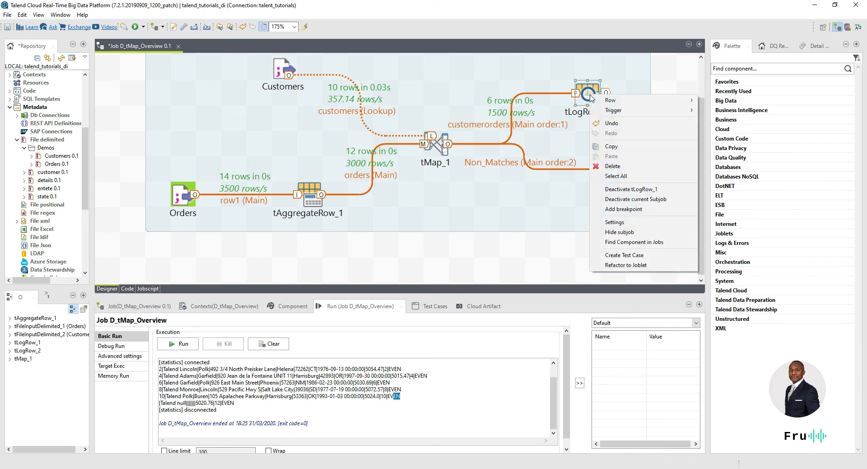
click(638, 192)
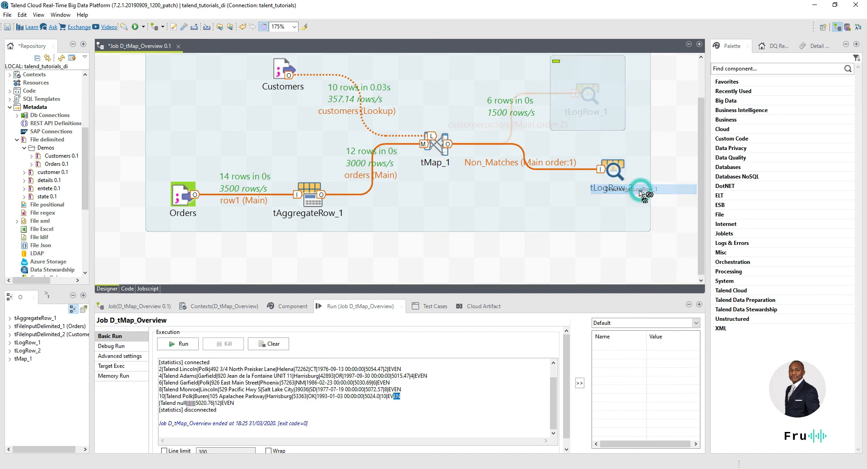
click(190, 345)
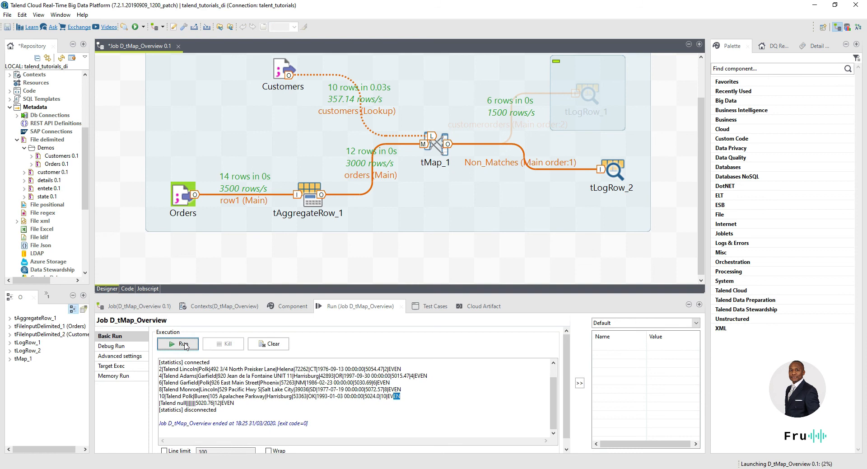
Step: Check the odd-id rows in the finished run output and enlarge the Run panel
click(362, 392)
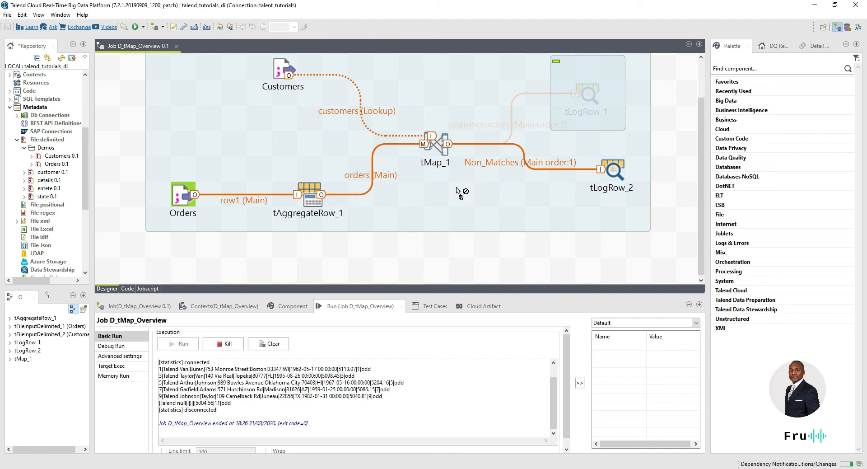
click(390, 398)
drag(389, 398, 379, 398)
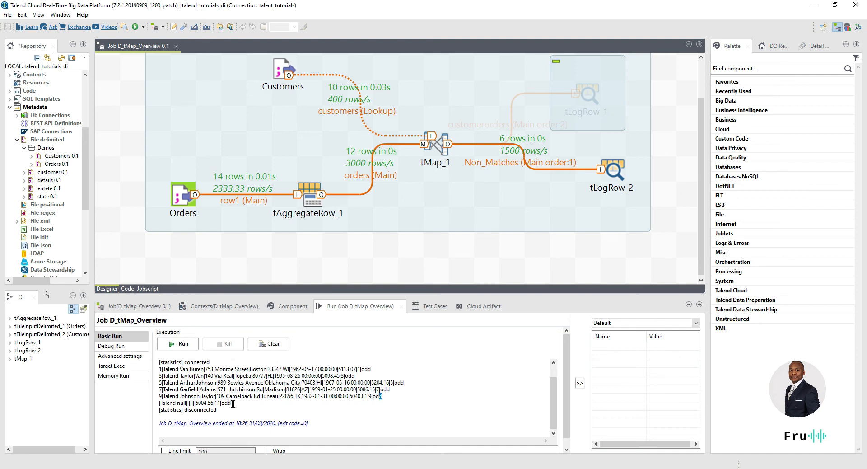
drag(279, 296, 289, 104)
Step: Review the null summary line, then enlarge the designer and cancel a stray tMap_1 link
drag(242, 233, 151, 236)
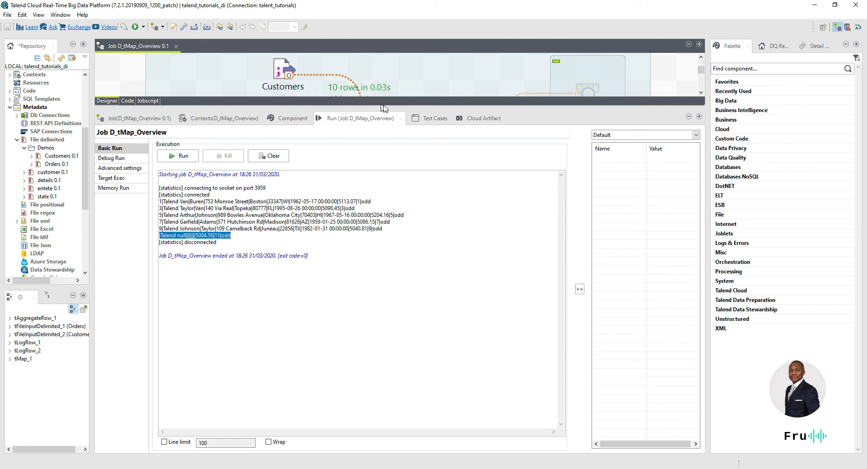
drag(386, 108, 367, 256)
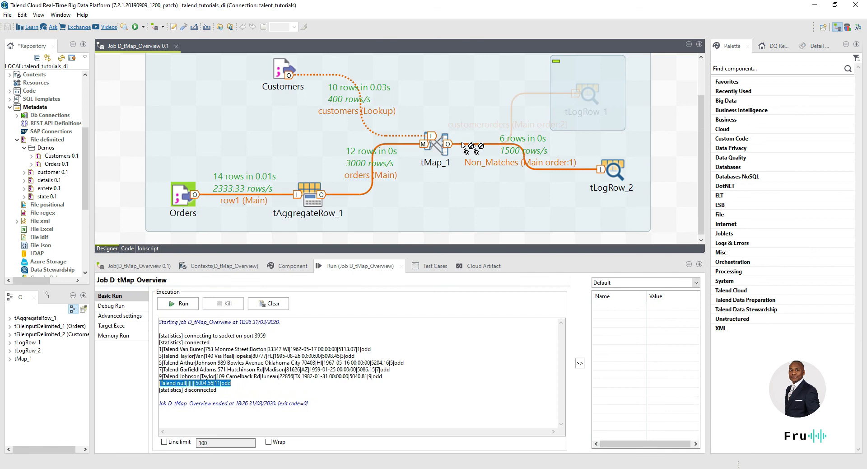
click(440, 145)
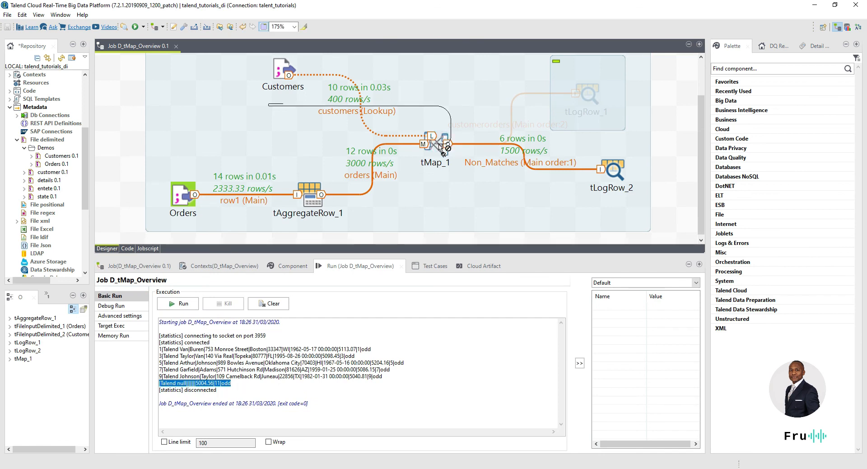
right_click(681, 151)
click(670, 198)
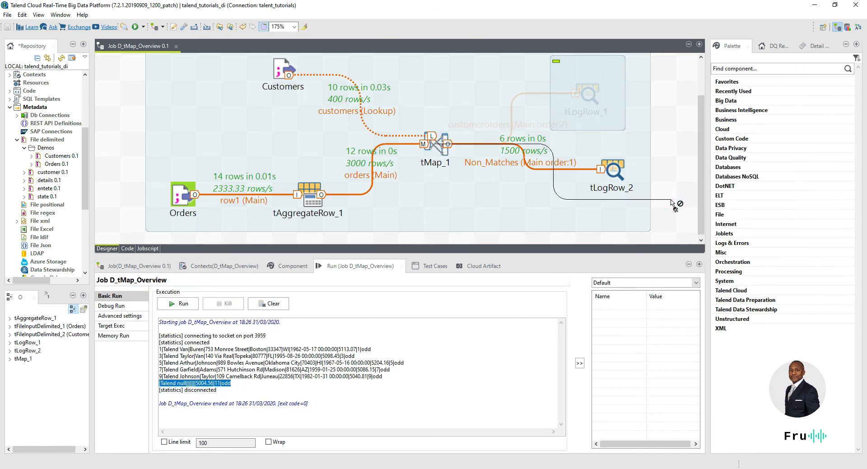
right_click(670, 199)
click(388, 225)
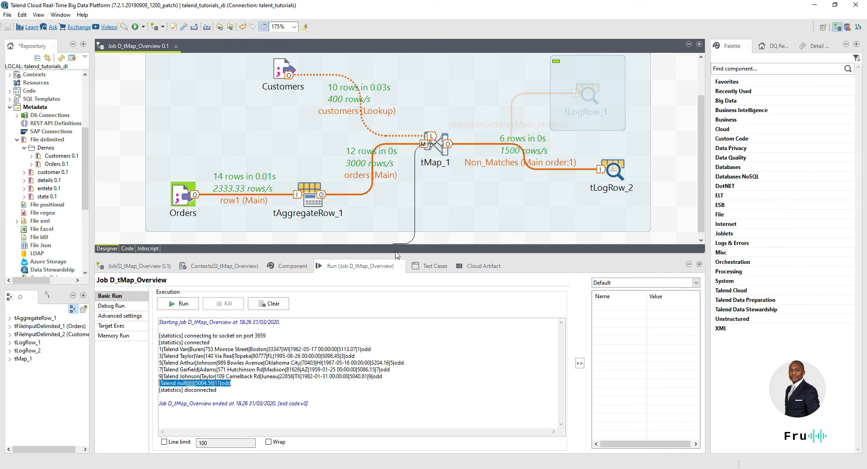
click(396, 329)
drag(412, 255, 405, 303)
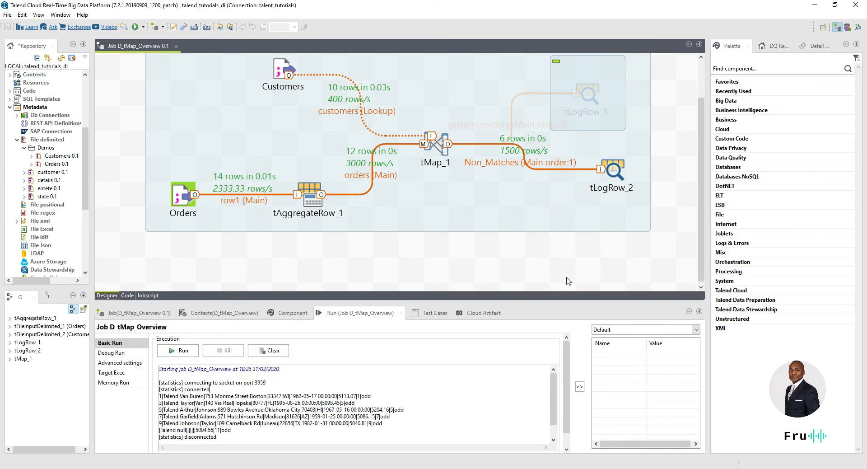
Step: Deactivate tLogRow_2 and add a new tLogRow_3 component by typing tlog
right_click(616, 172)
mouse_move(647, 184)
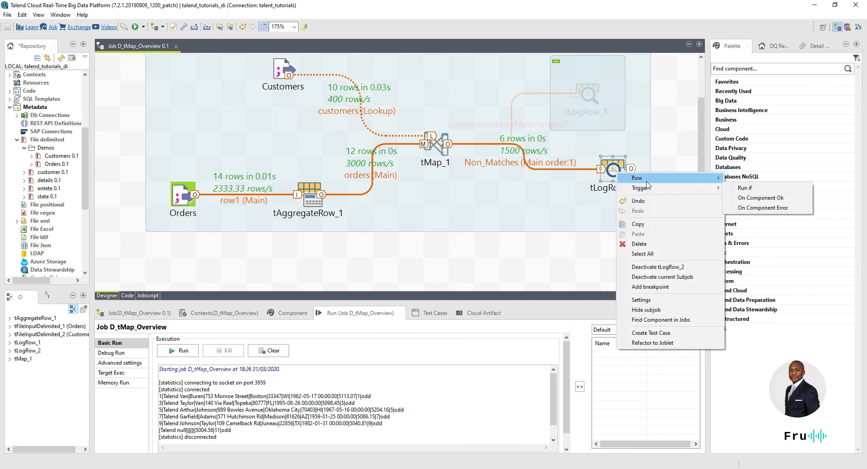
click(660, 267)
click(594, 242)
text(t)
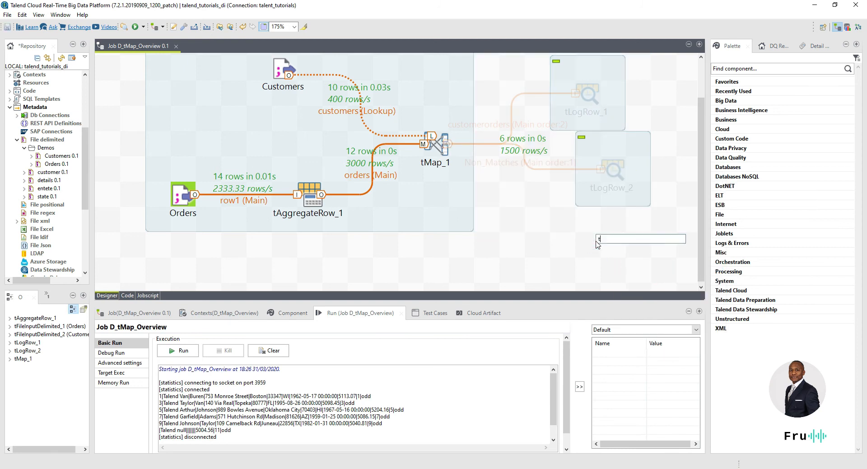
text(logl)
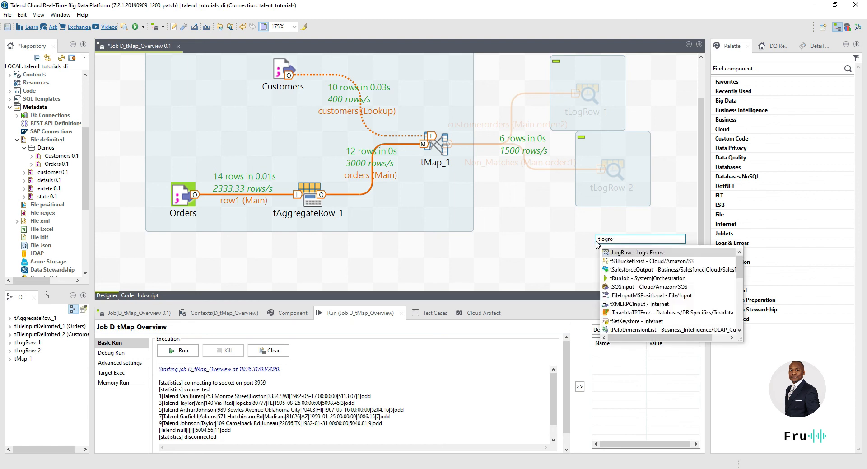
key(Return)
Step: Connect tMap_1's Rejects output to tLogRow_3 and run the job
click(441, 146)
right_click(442, 149)
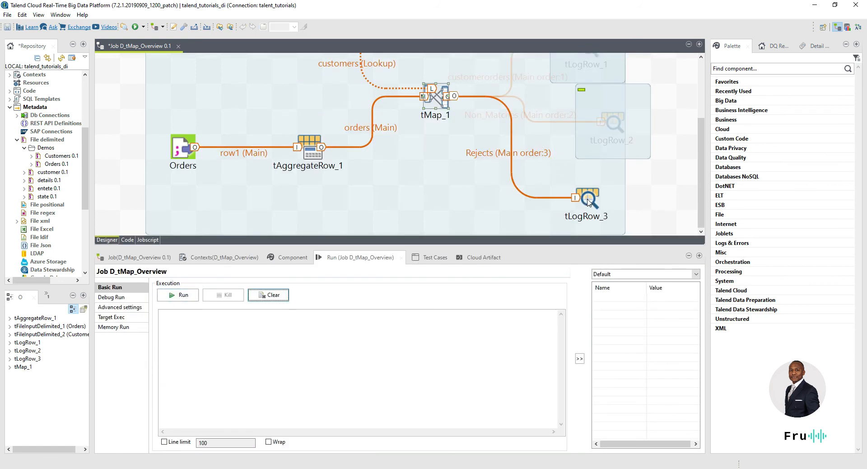
scroll(587, 195, up, 3)
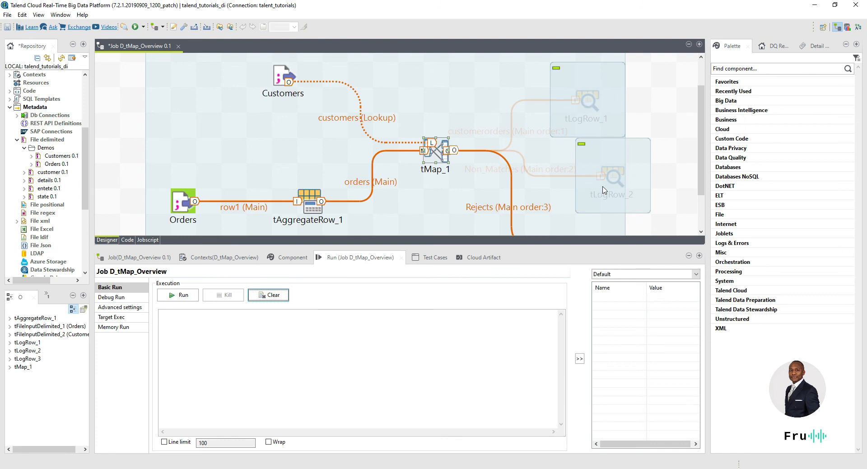
scroll(587, 181, down, 3)
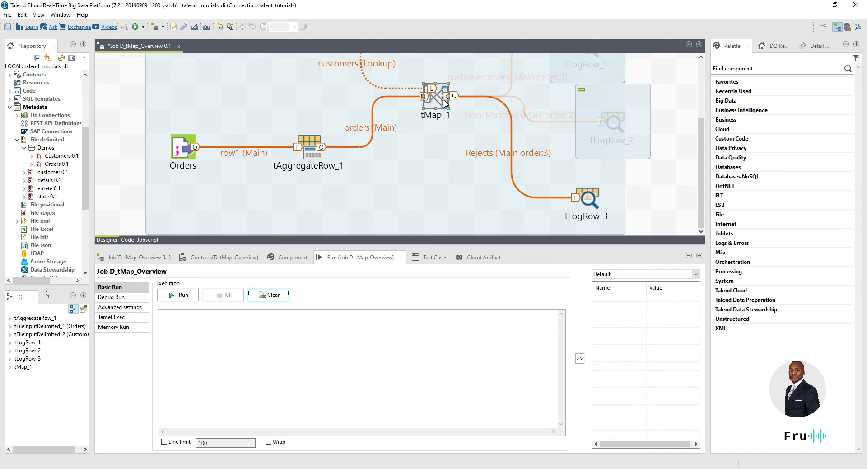
scroll(446, 103, up, 3)
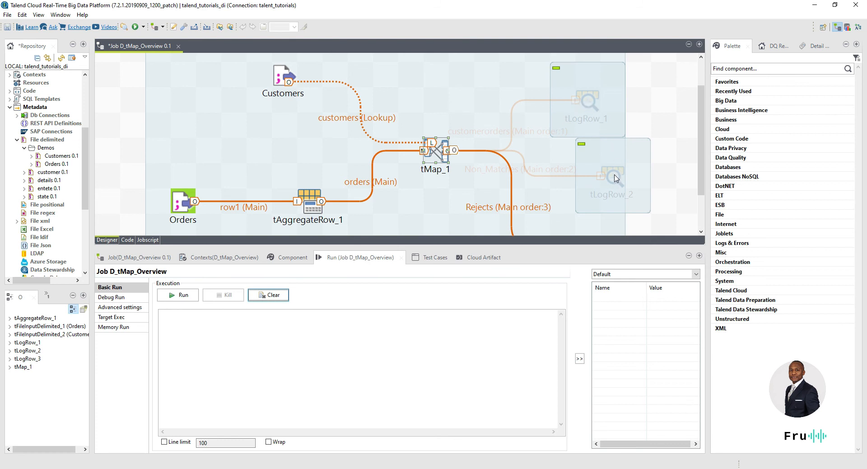
scroll(615, 177, down, 3)
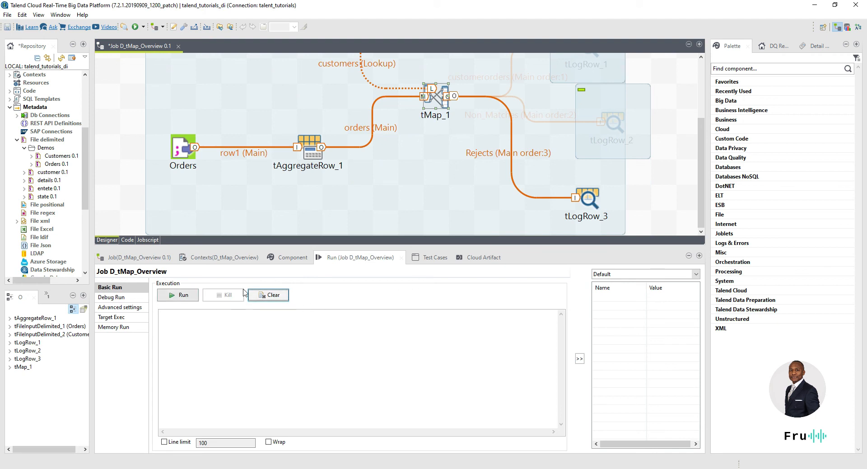
click(178, 295)
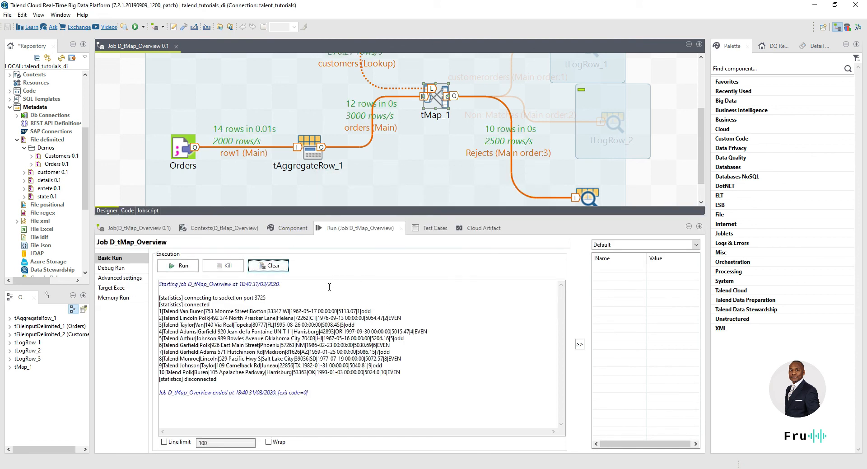
Step: Select the later Rejects rows in the Run console output
drag(400, 373, 214, 338)
Step: Change the customers lookup join model to Left Outer Join, then apply and rerun the job
double_click(440, 99)
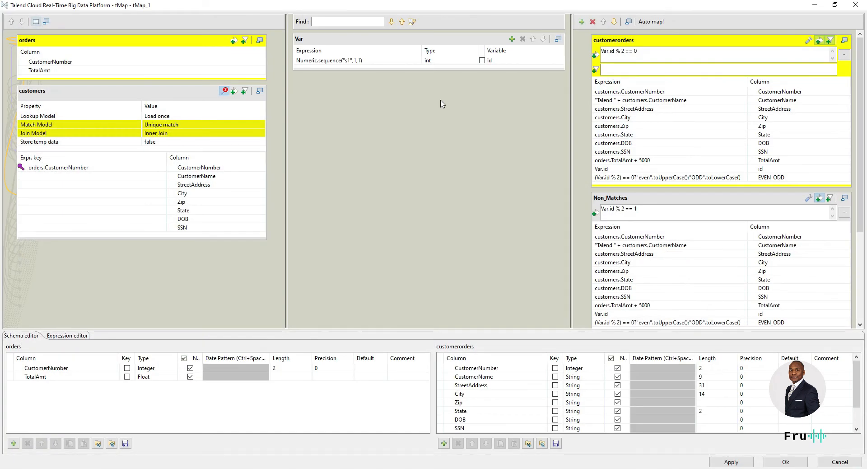
click(183, 134)
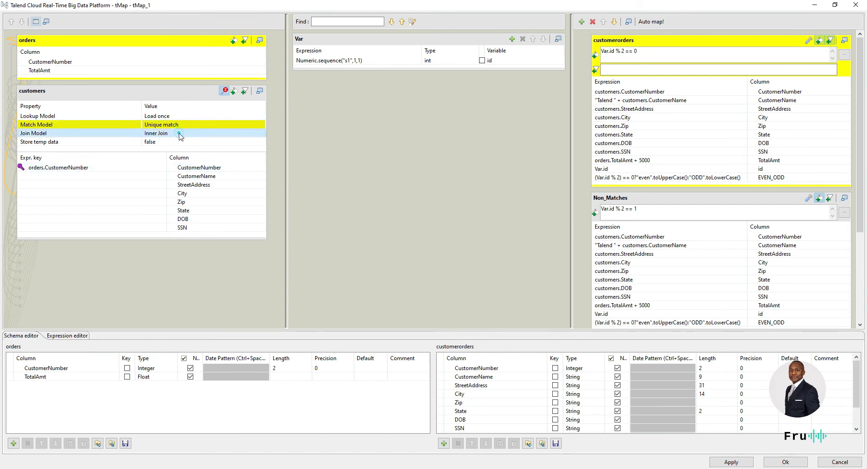
click(261, 133)
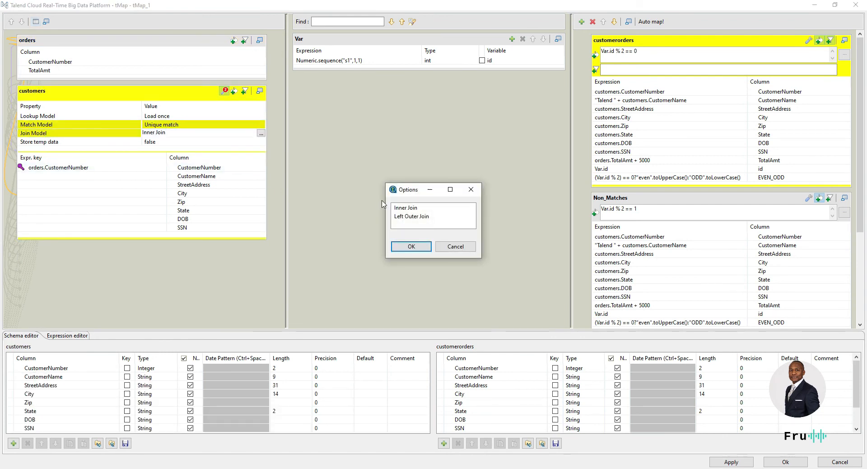
click(404, 217)
click(414, 246)
click(786, 462)
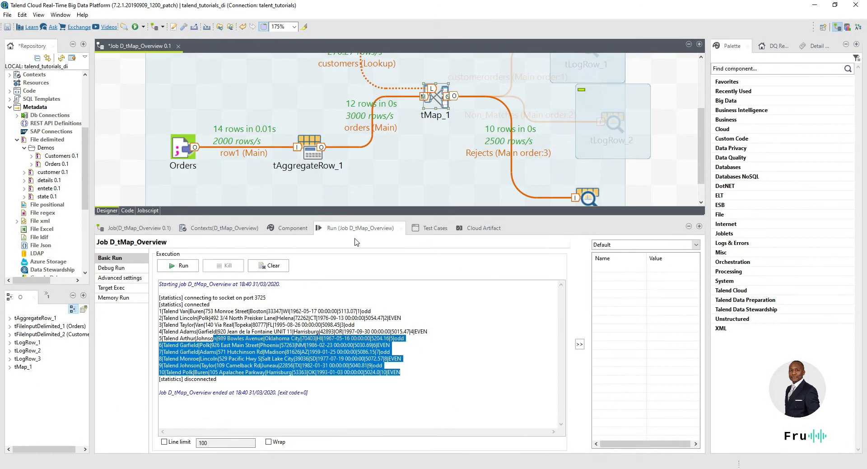
click(194, 267)
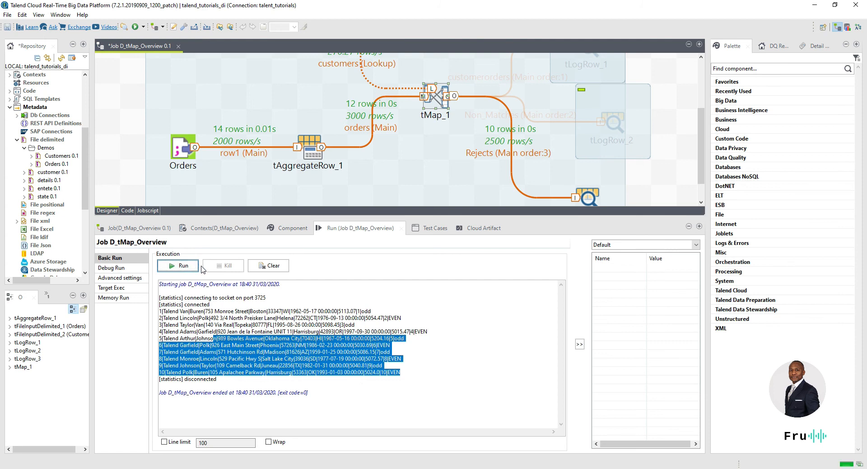
Step: Show tLogRow_3 in the designer and highlight the 12 Rejects rows, including two null-customer rows
drag(471, 216, 470, 255)
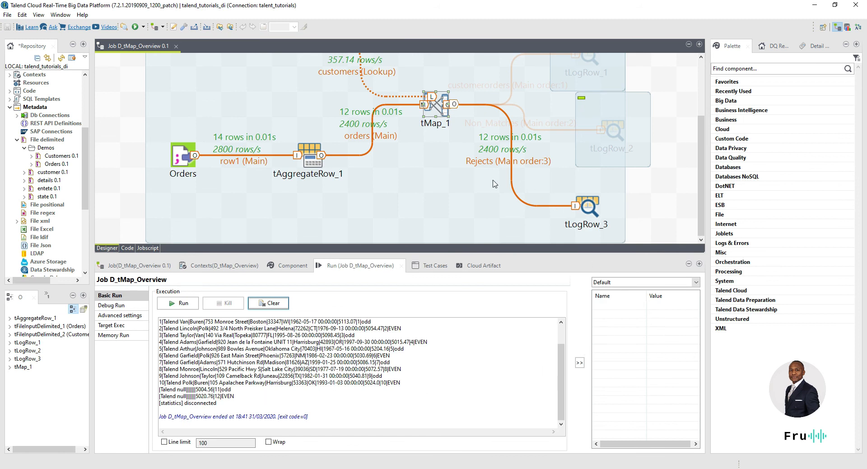
drag(413, 382, 148, 321)
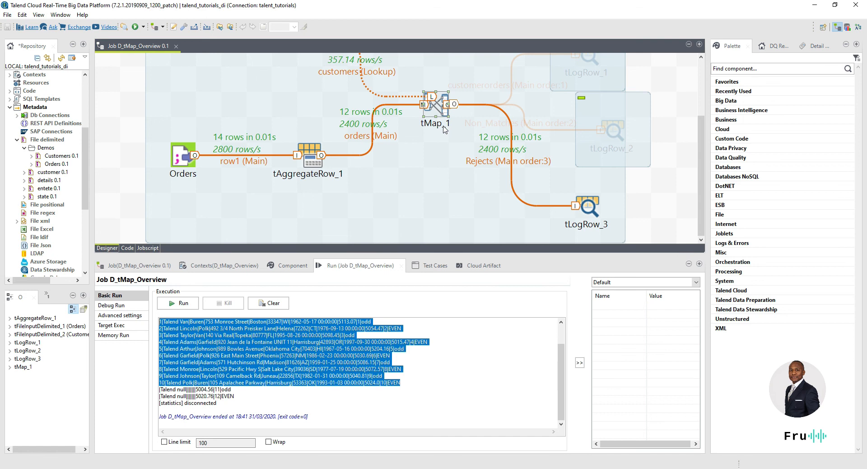
drag(247, 394, 155, 390)
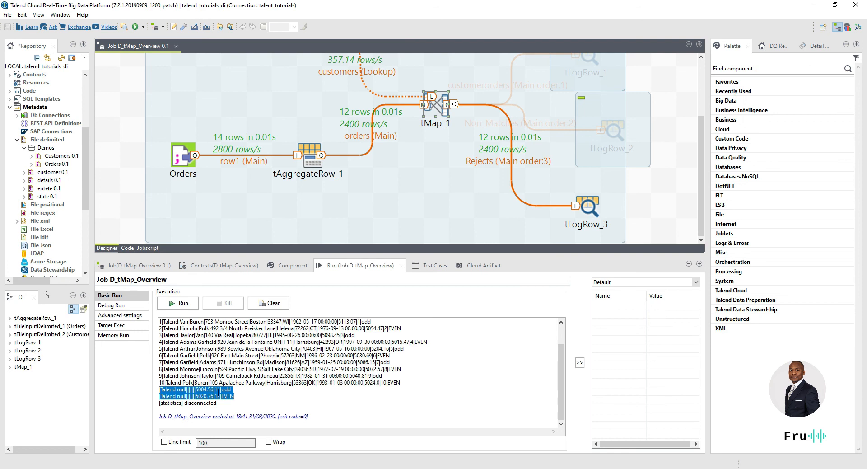
scroll(418, 416, up, 1)
drag(411, 405, 160, 337)
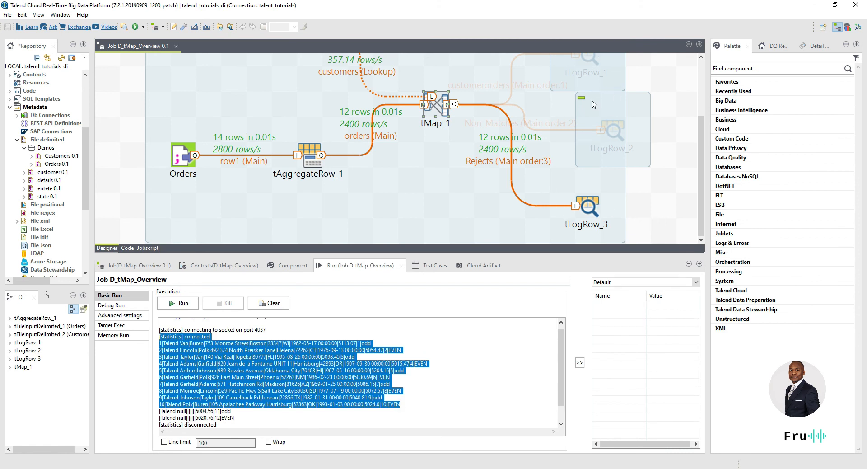
click(284, 391)
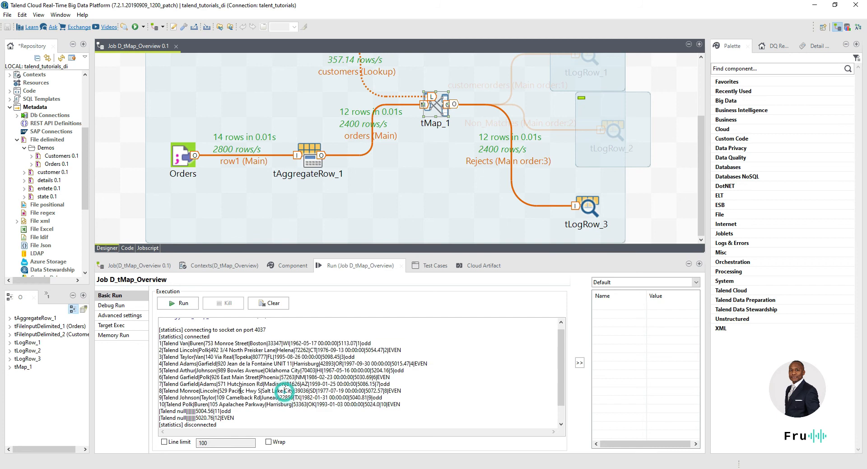
drag(237, 418, 155, 412)
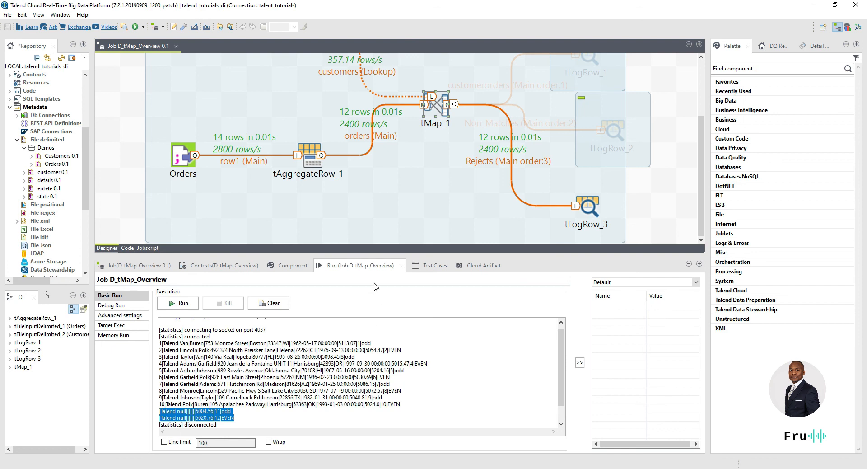
Step: Change the customers lookup join model in tMap_1 to Inner Join, then clear the old run output
double_click(436, 104)
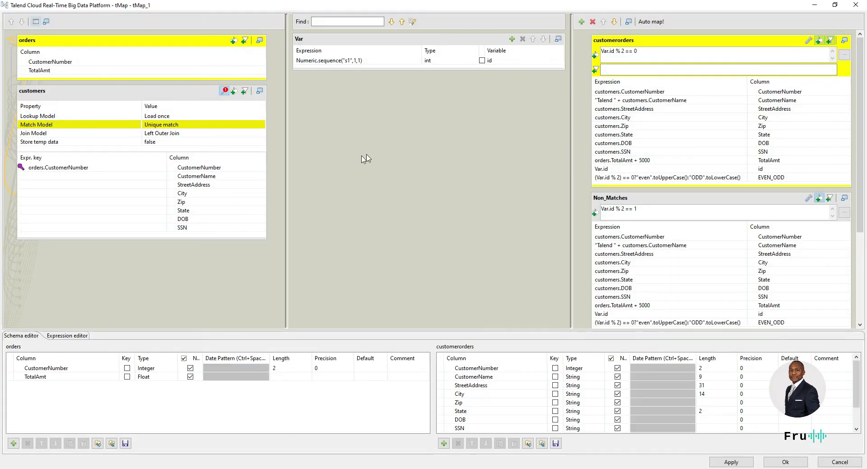
click(183, 136)
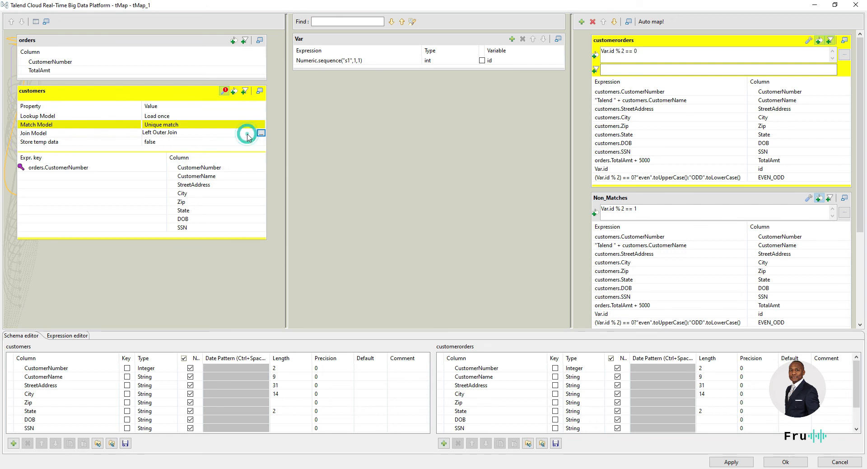
click(261, 132)
click(404, 207)
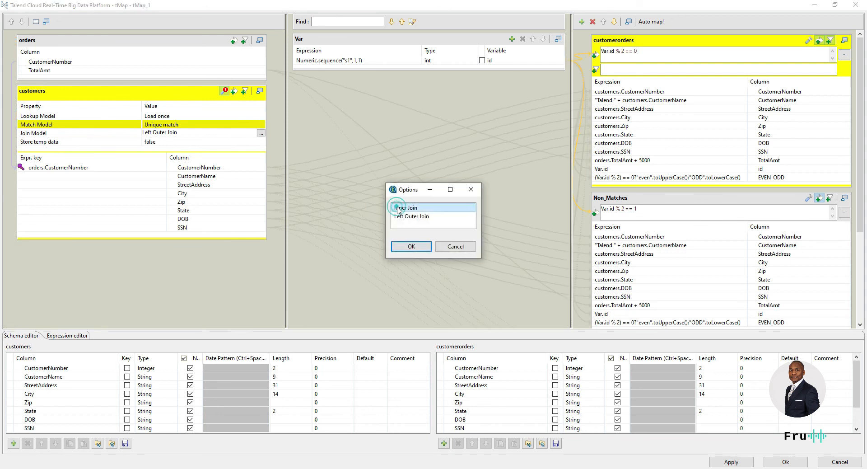
click(412, 246)
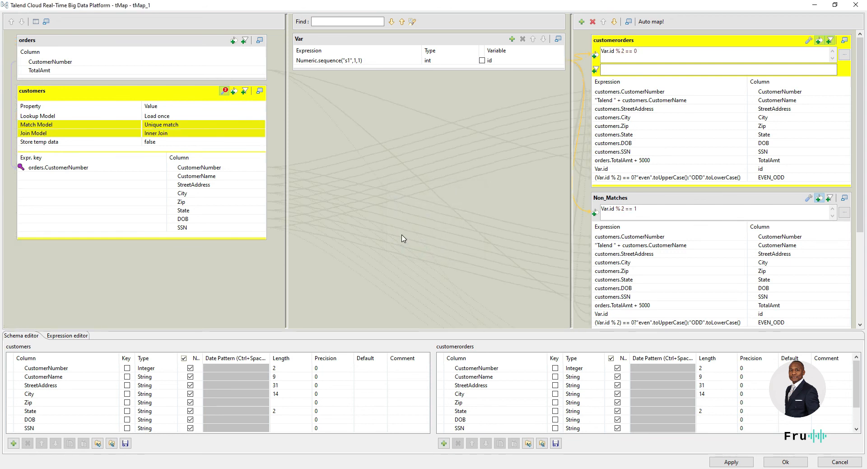
click(789, 462)
click(257, 303)
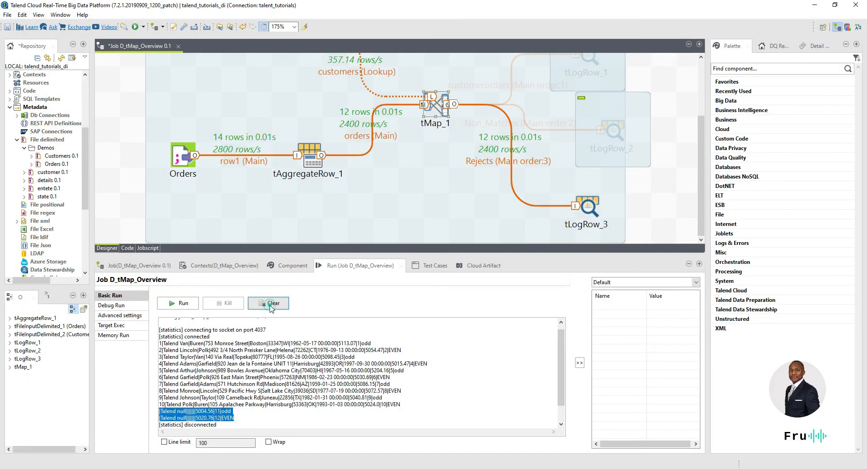
Step: Rerun the job with the inner join and highlight the ten Rejects rows in the console
click(183, 302)
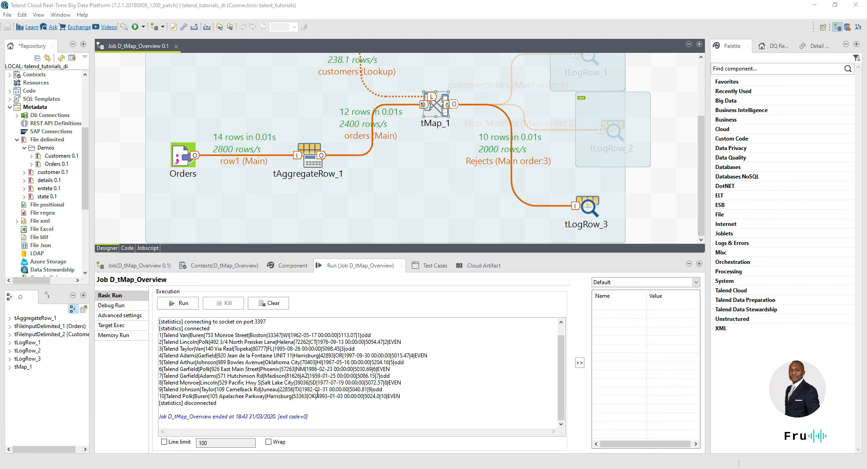
drag(410, 395, 131, 337)
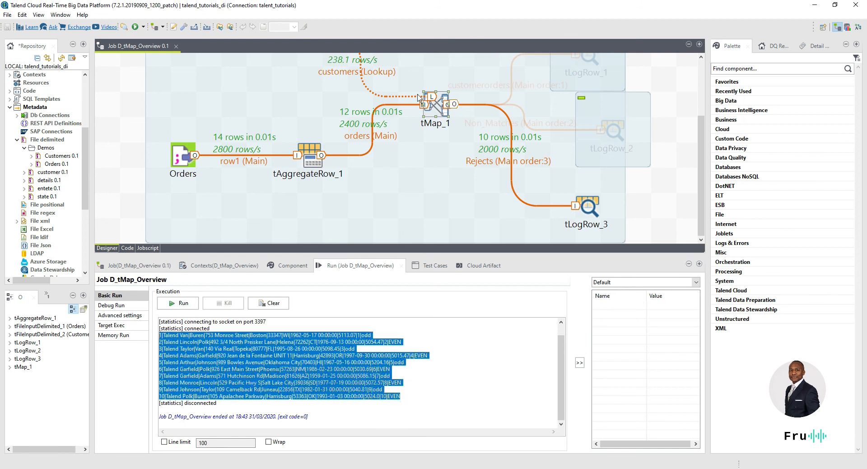
Step: Give the Rejects output the filter customers.CustomerNumber == null, then clear the old run output
double_click(436, 108)
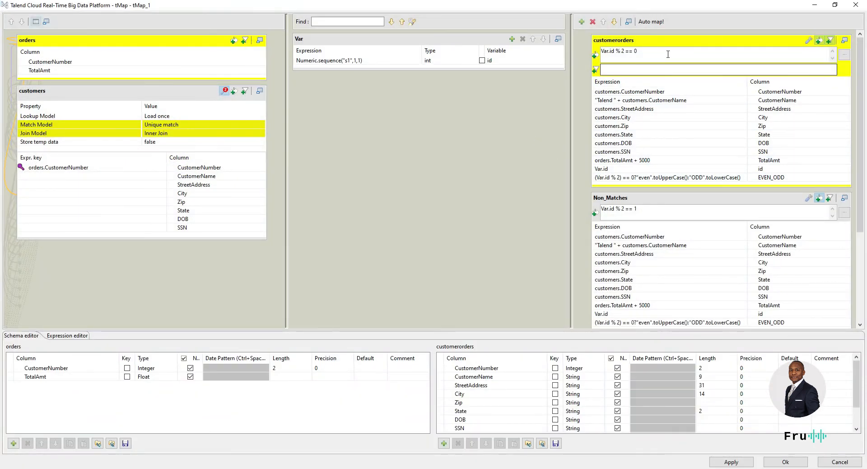
click(668, 51)
scroll(677, 209, down, 5)
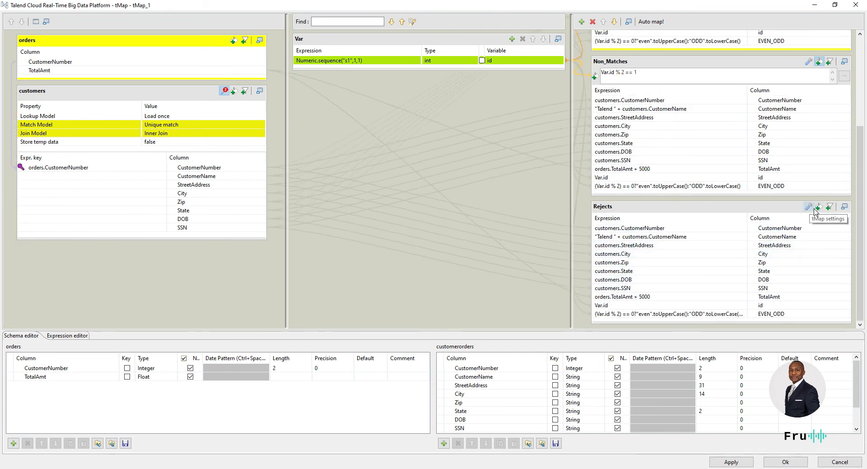
click(818, 206)
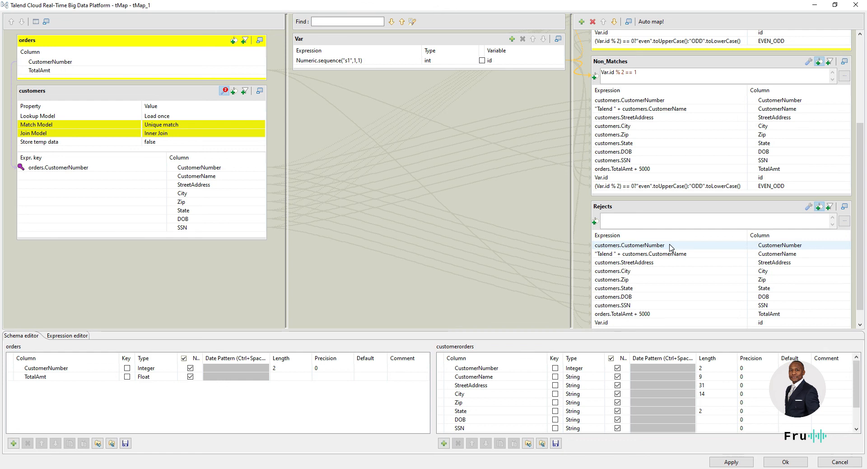
click(670, 245)
drag(670, 245, 650, 222)
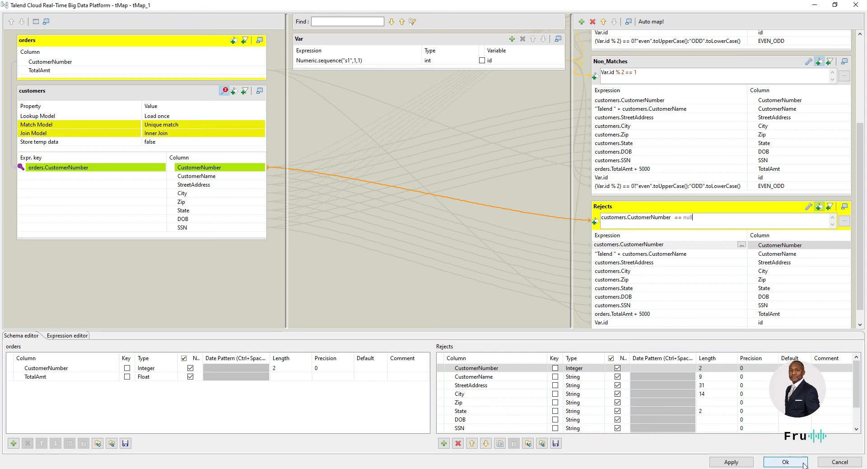
click(803, 465)
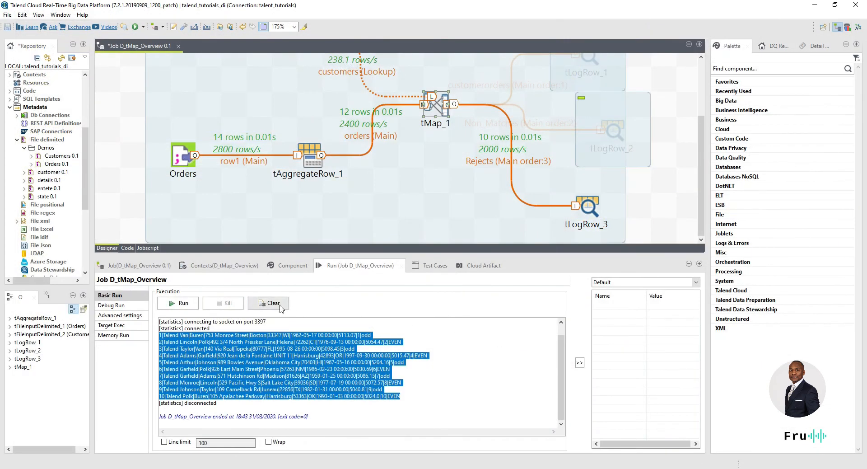
click(280, 307)
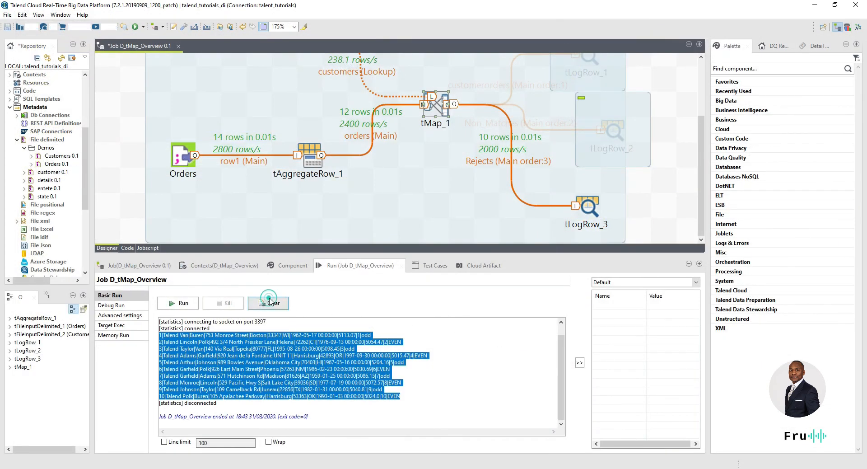
Step: Rerun the job with the Rejects filter and select the Rejects flow from tMap_1
click(189, 303)
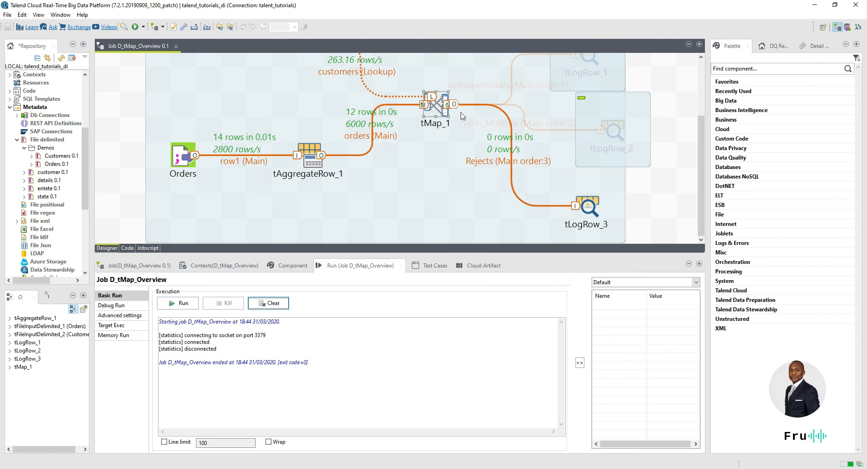
click(442, 108)
Step: Set both Catch output reject and Catch lookup inner join reject to true on the Rejects output
double_click(442, 108)
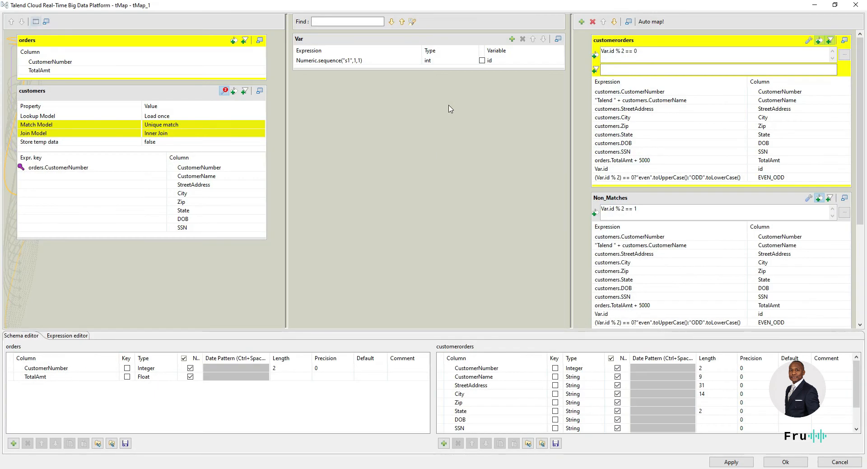
scroll(759, 270, down, 5)
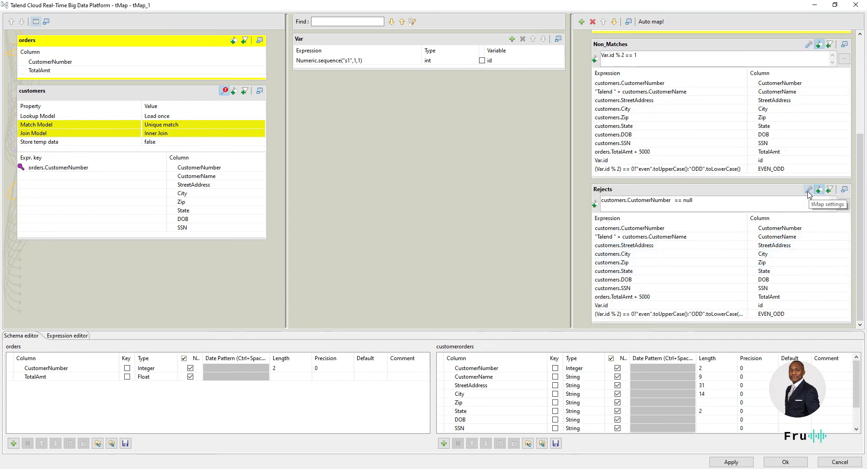
click(808, 192)
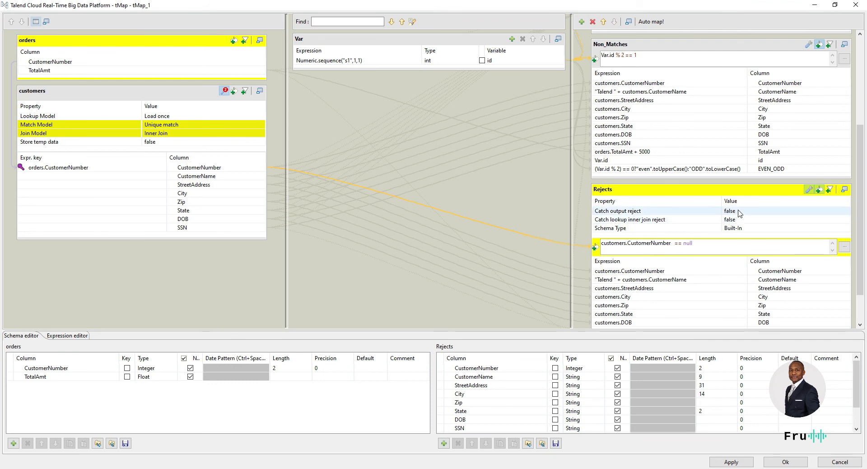
click(798, 214)
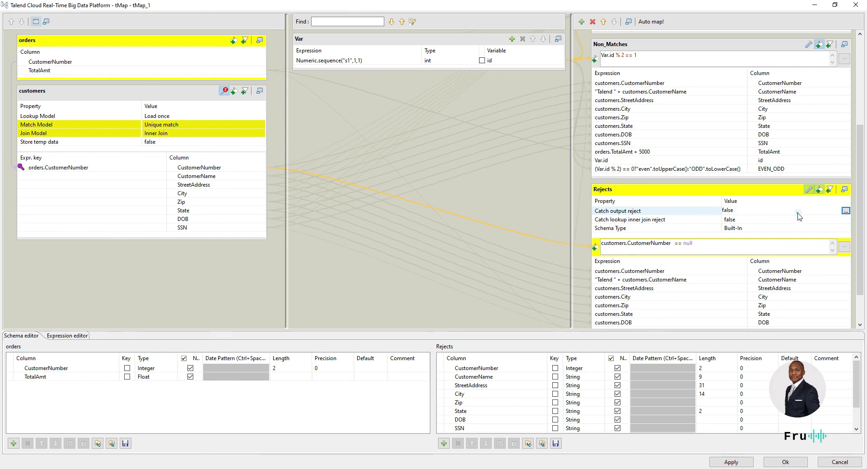
click(846, 211)
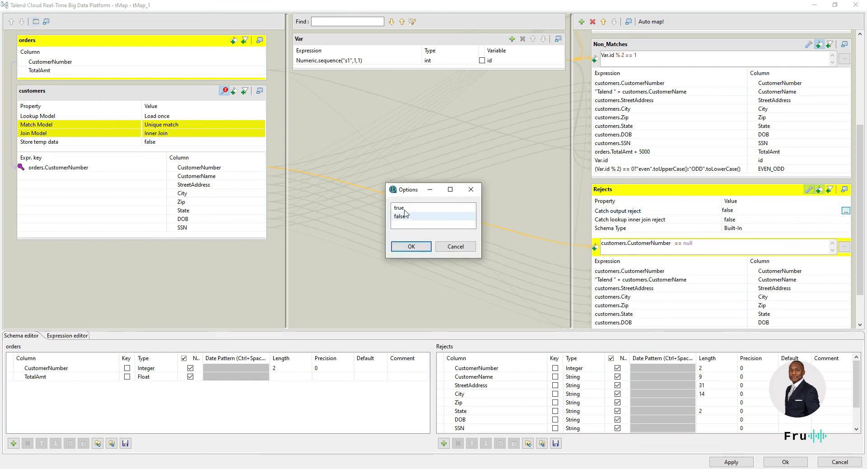
click(400, 208)
click(411, 248)
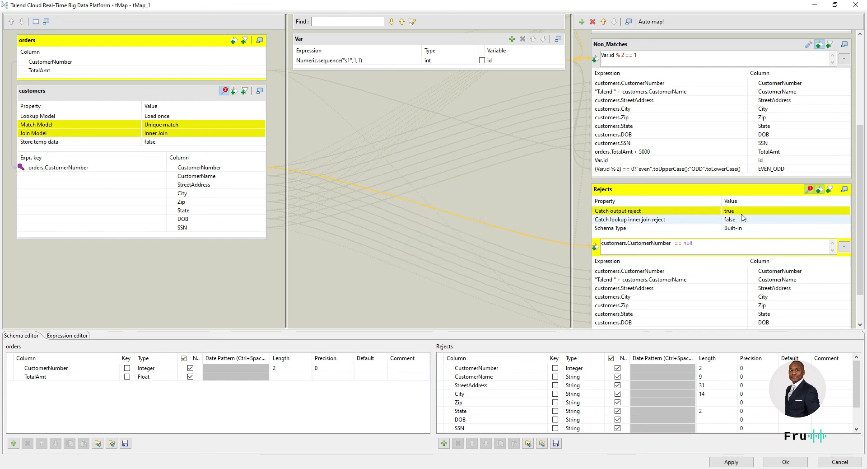
click(845, 219)
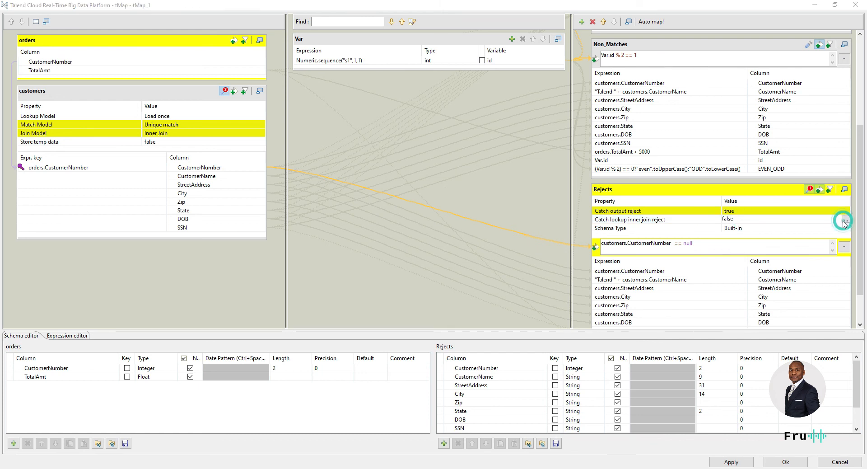
click(400, 208)
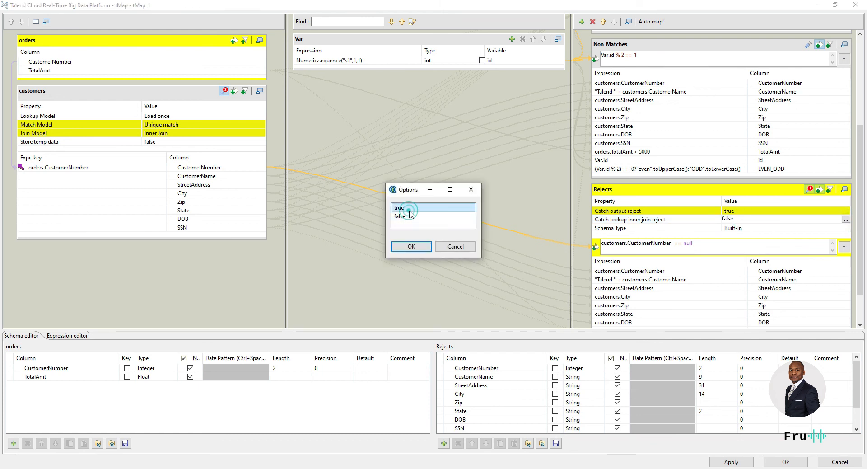
click(412, 246)
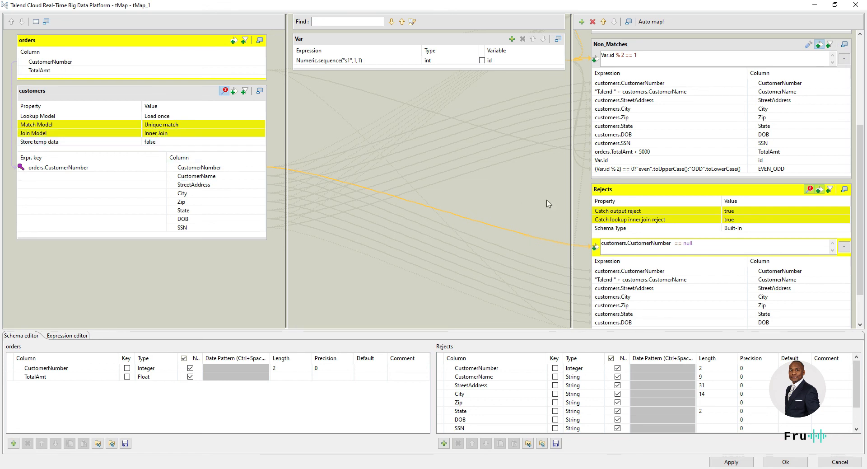
click(795, 462)
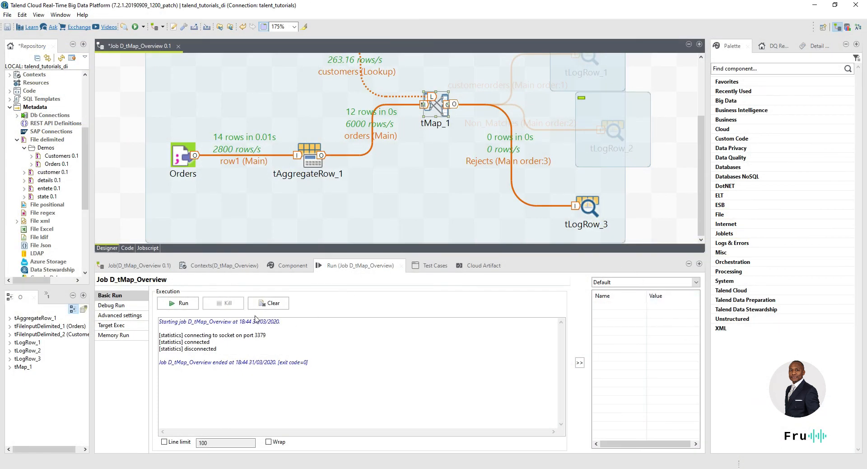
Step: Run the job, select the two rejected rows in the console, and switch to Orders.csv
click(186, 305)
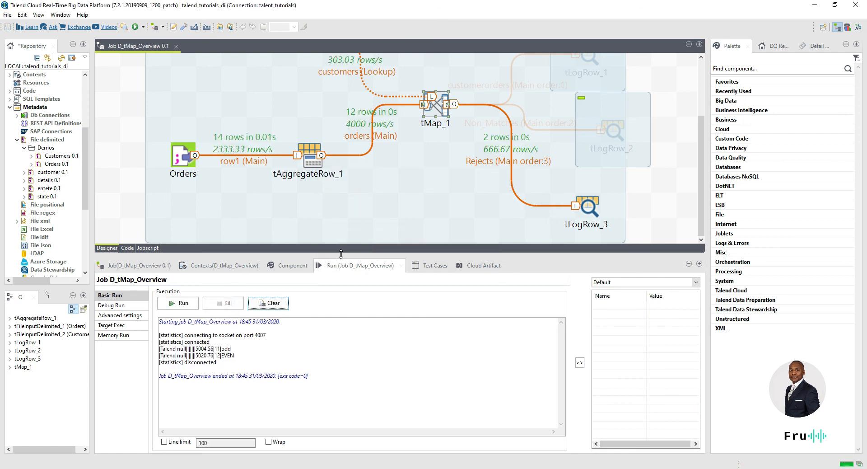
drag(246, 355, 154, 342)
scroll(565, 111, up, 2)
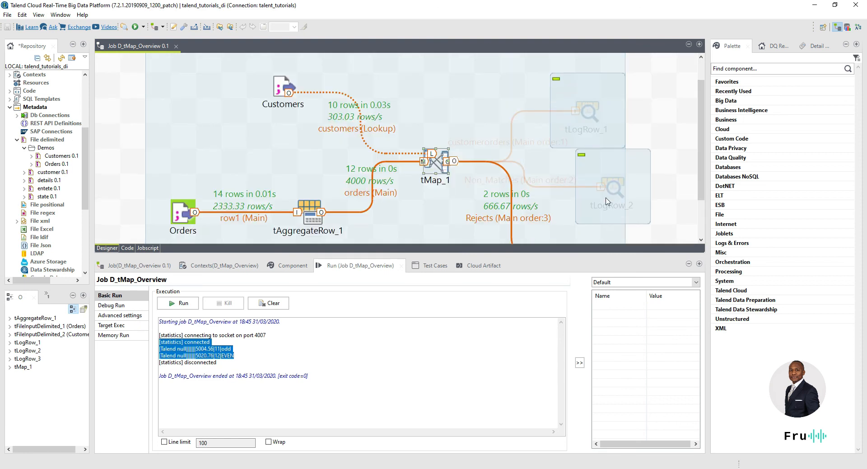
scroll(607, 203, down, 2)
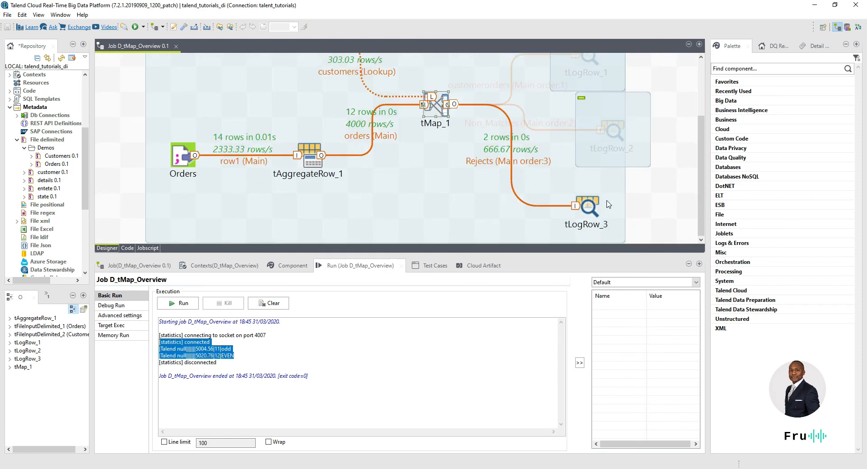
scroll(607, 199, up, 2)
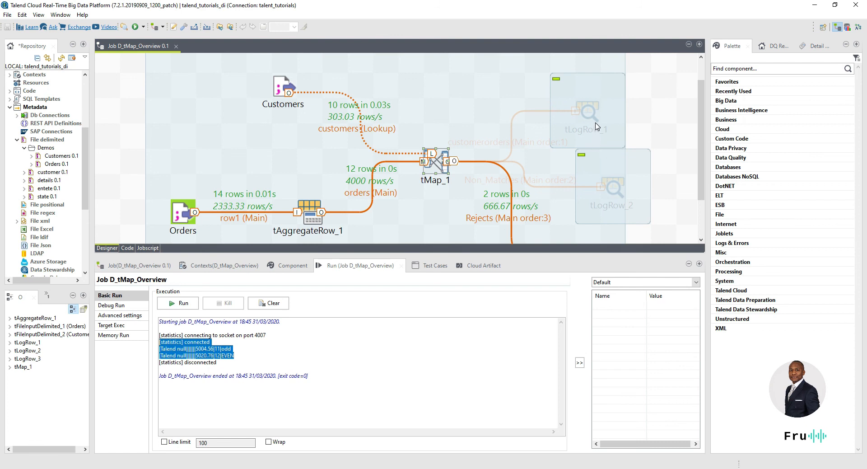
scroll(596, 126, down, 2)
click(262, 355)
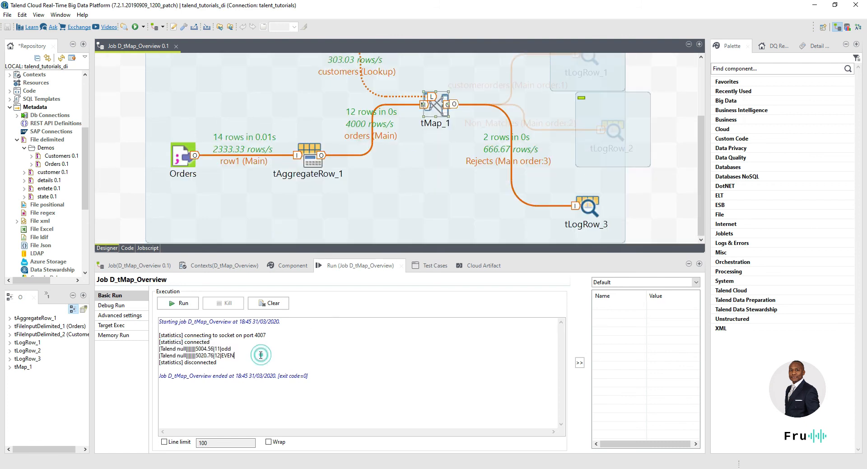
drag(254, 355, 154, 350)
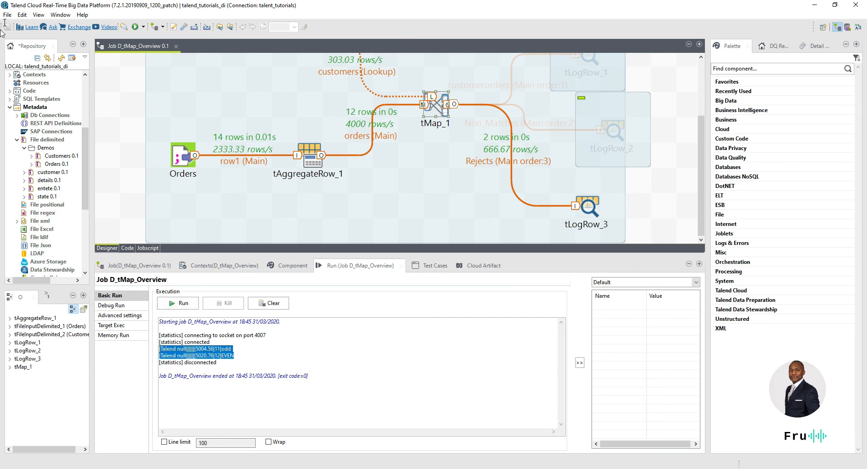
key(alt+Tab)
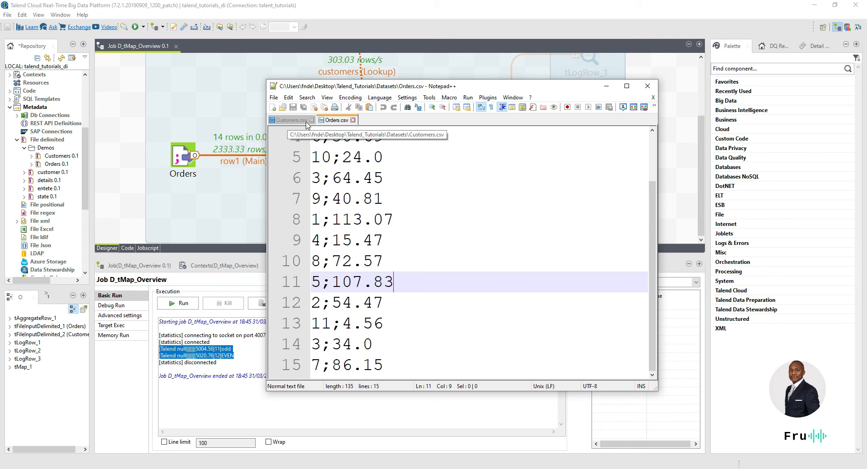
Step: Duplicate line 15 of Orders.csv as line 16 reading 15;86.15, save, and move the window aside
click(335, 121)
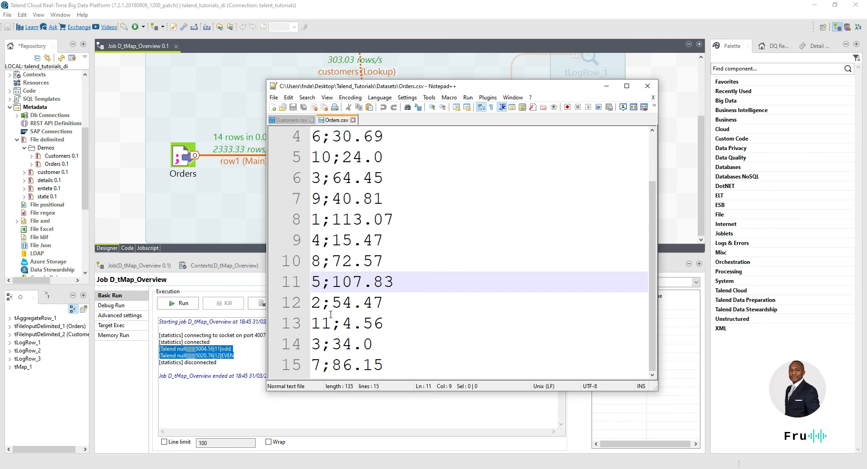
scroll(332, 306, up, 1)
scroll(331, 298, down, 1)
click(388, 363)
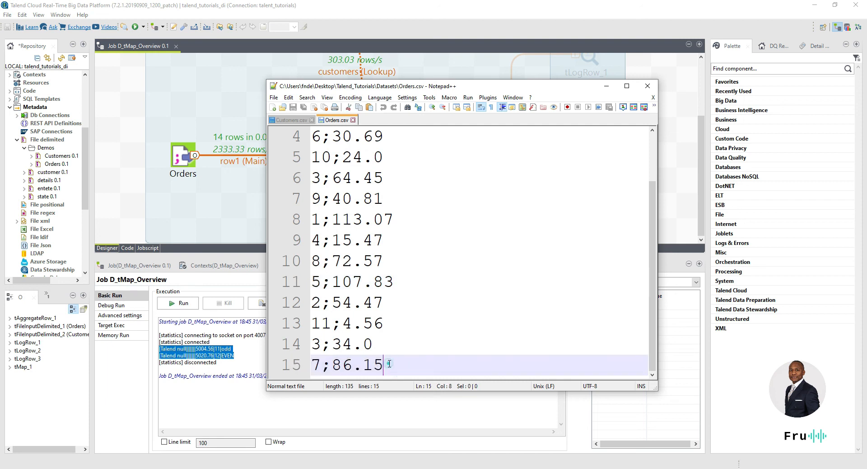
key(ctrl+d)
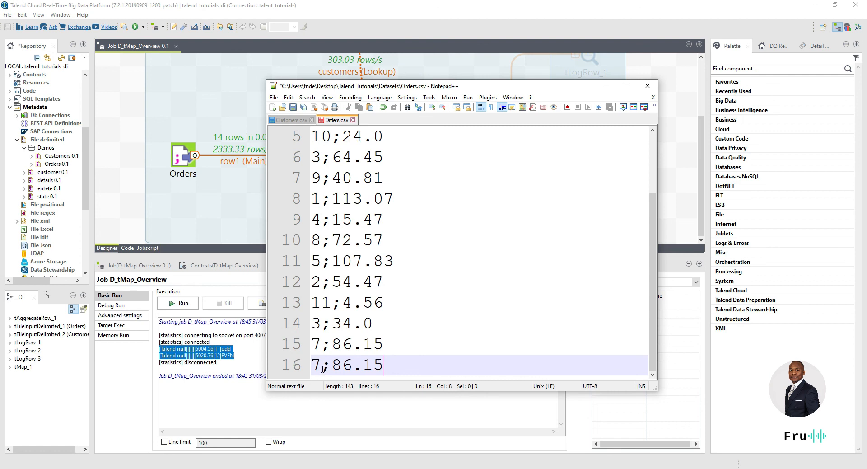
drag(321, 365, 293, 365)
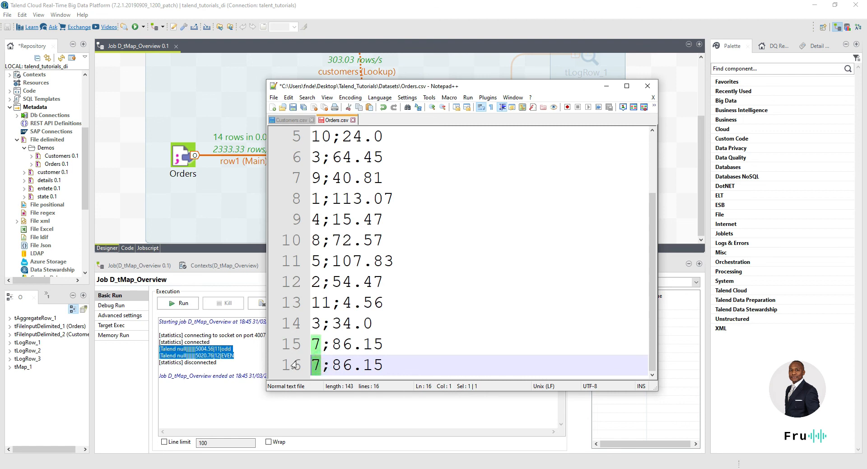
key(BackSpace)
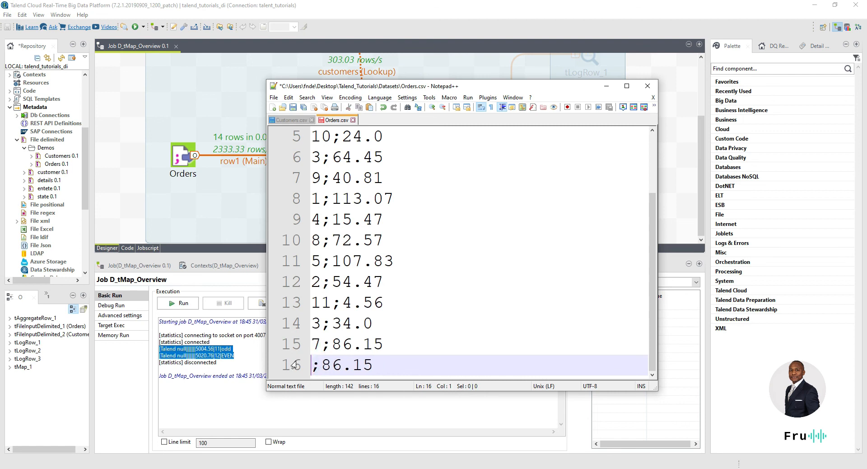
text(15)
key(ctrl+s)
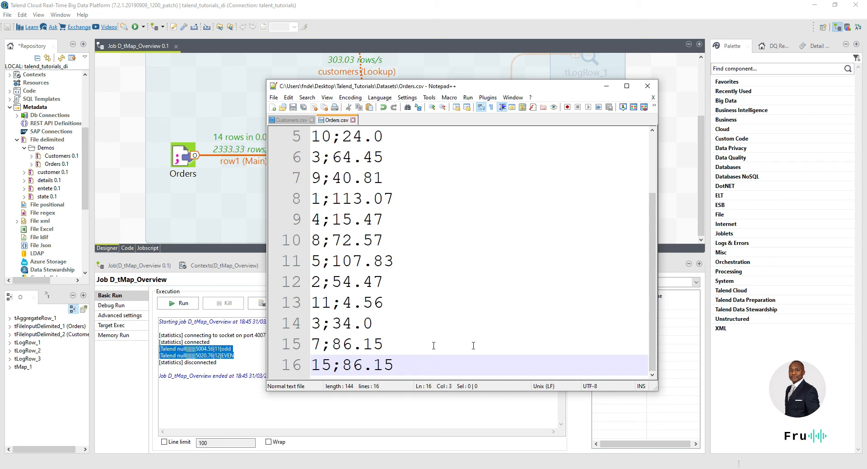
drag(538, 84, 2, 88)
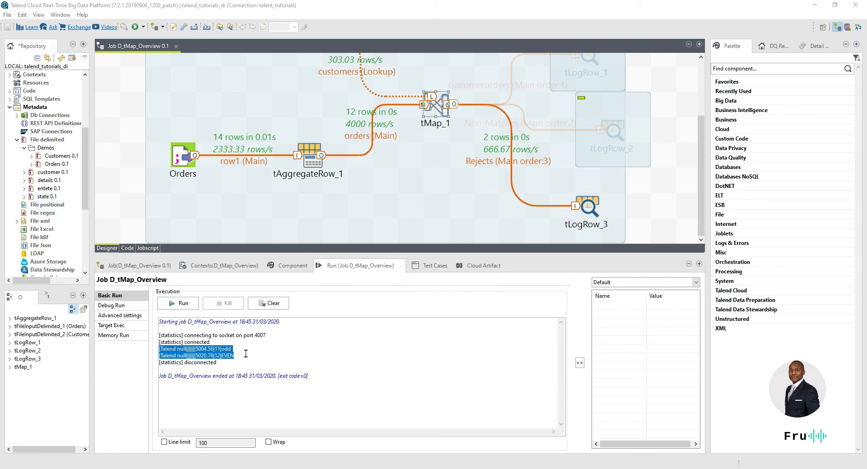
Step: Select the previous rejected output lines, run the job again, and bring Customers.csv back into view
drag(244, 355, 217, 349)
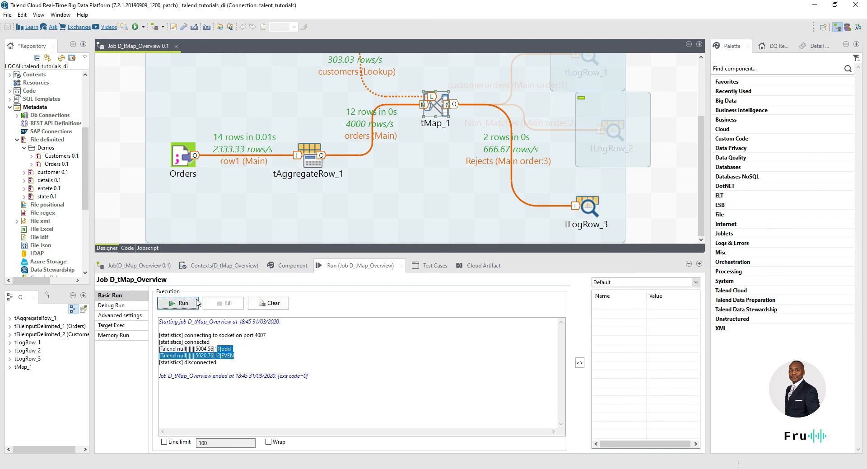
click(197, 302)
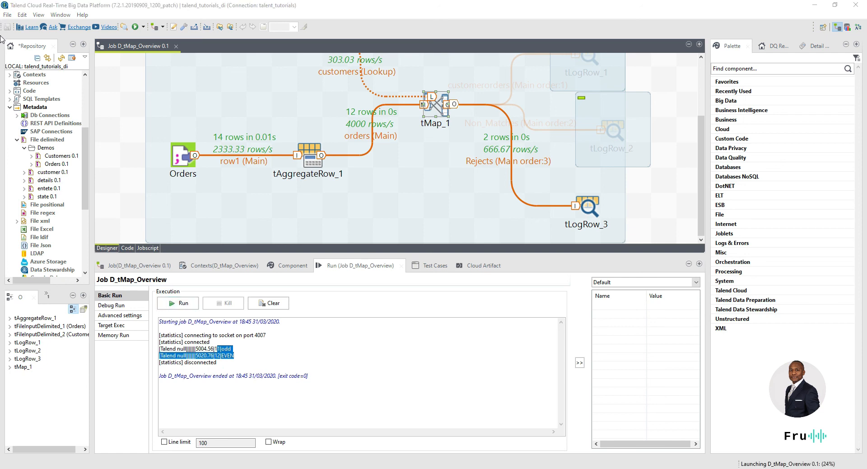
drag(1, 27, 418, 100)
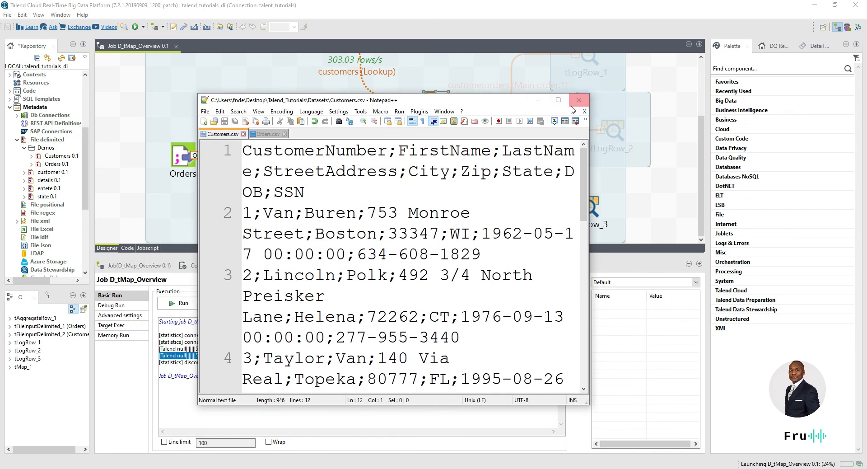
Step: Maximize Notepad++ and scroll through the full Customers.csv file
click(558, 100)
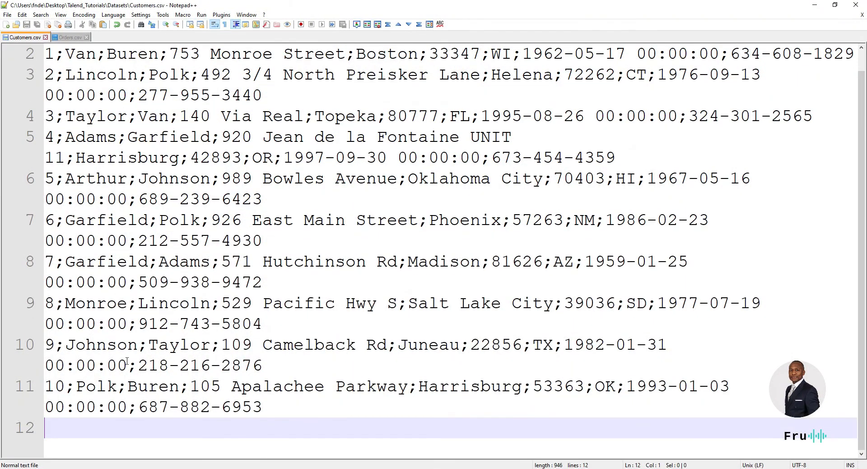
scroll(79, 256, up, 1)
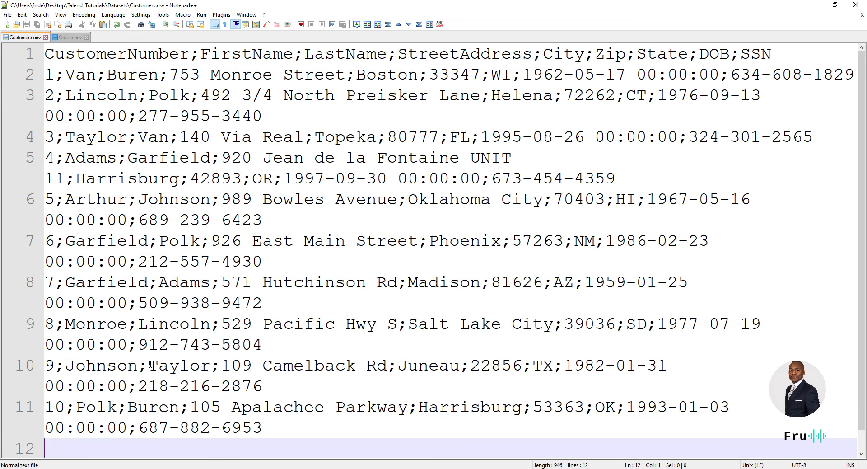
ctrl+scroll(379, 280, down, 4)
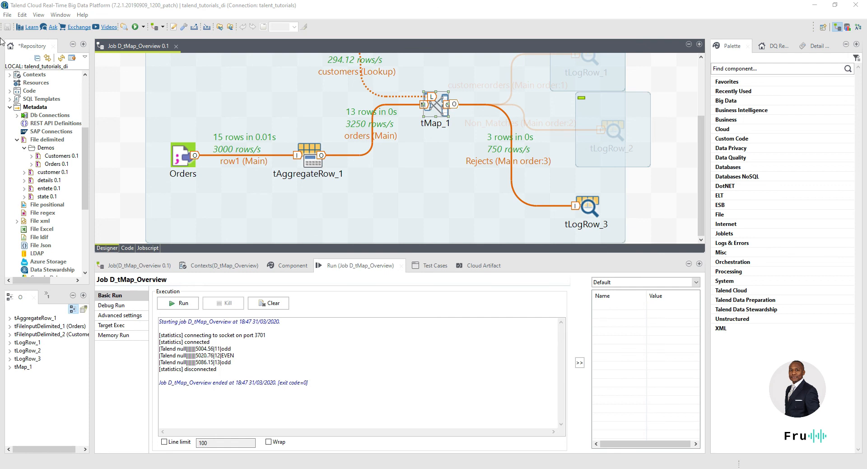
double_click(216, 363)
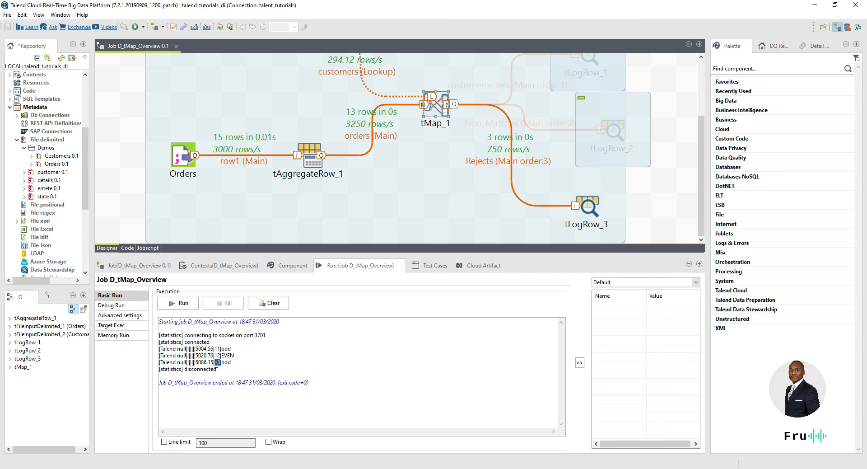
mouse_move(217, 363)
mouse_down()
mouse_move(218, 369)
mouse_move(217, 357)
mouse_up()
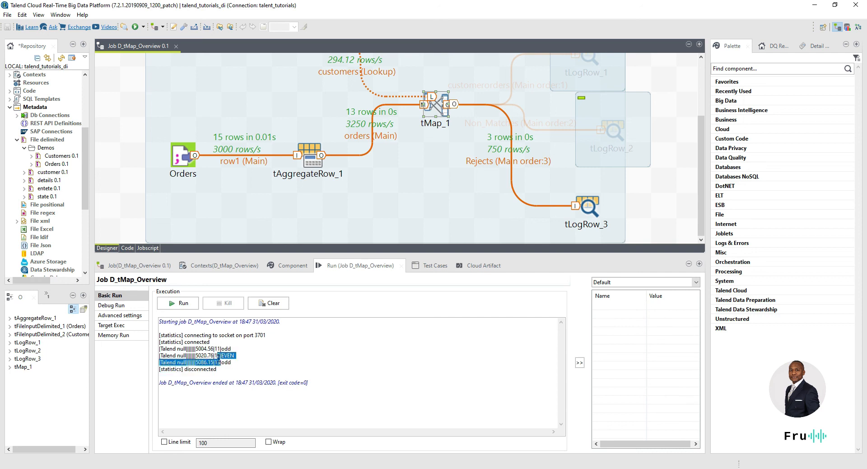
click(237, 372)
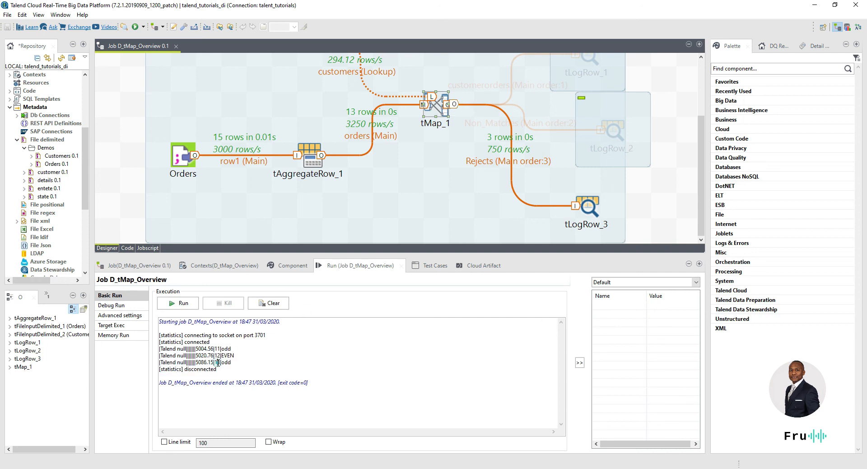
double_click(217, 363)
Step: Compare the amount 86.15 in Orders.csv with 5086.15 in the run output, then return to Talend
key(alt+Tab)
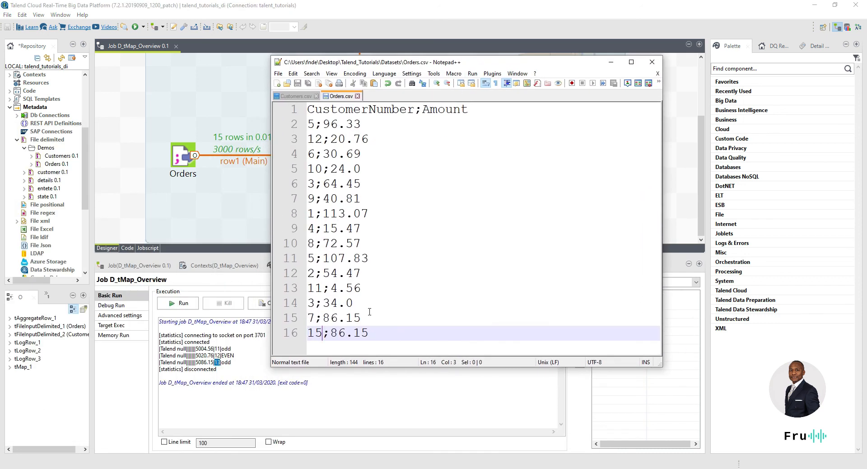
drag(331, 332, 371, 332)
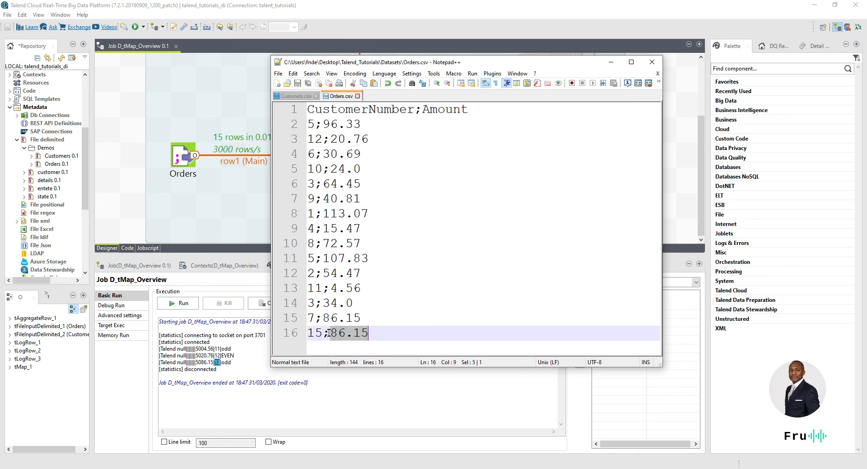
drag(196, 362, 214, 363)
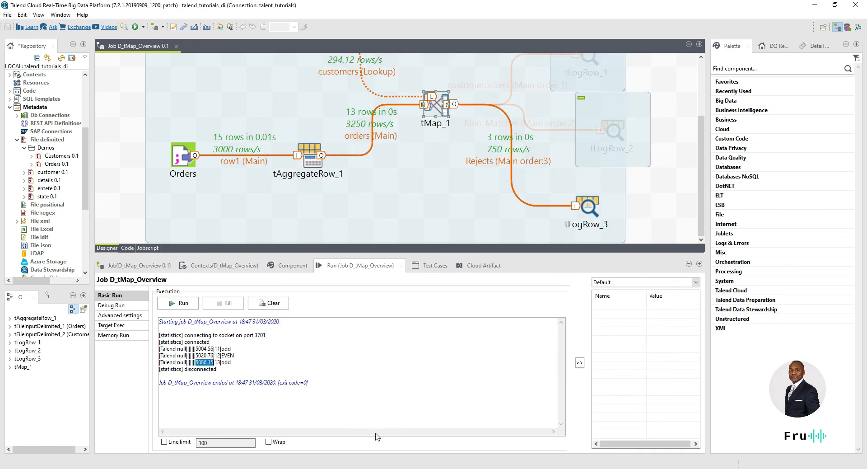
key(alt+Tab)
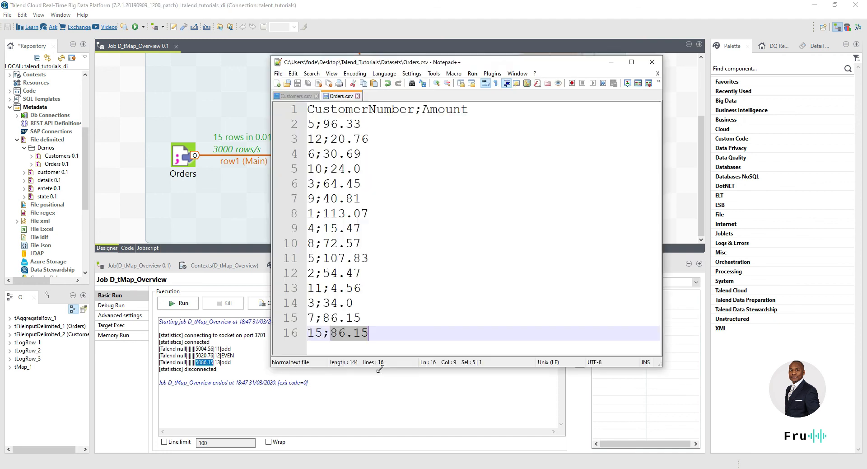
key(alt+Tab)
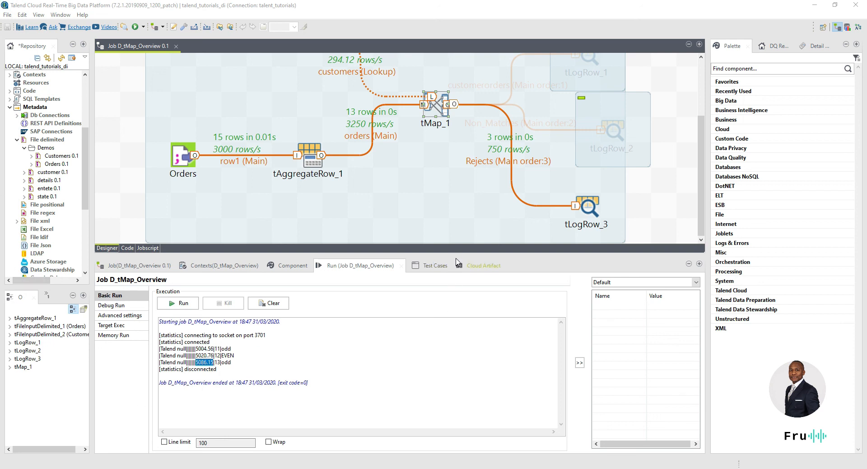
Step: Reactivate the greyed tLogRow_2 subjob so both tLogRow components and their links are active again
drag(459, 255, 458, 318)
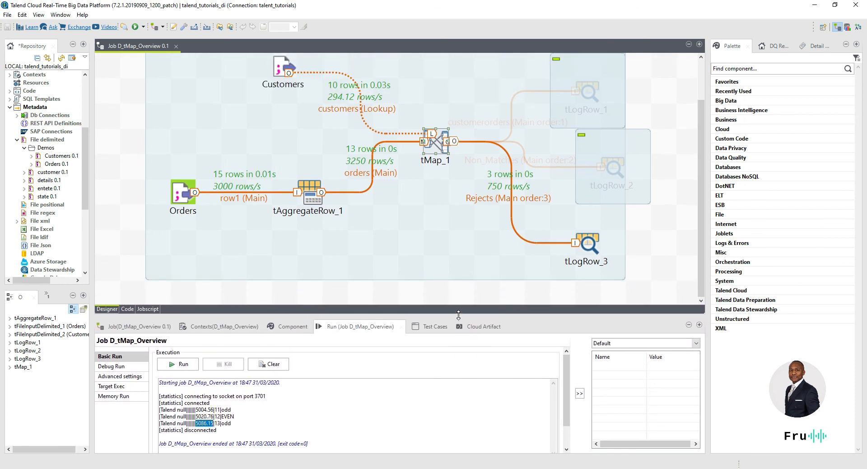
click(607, 168)
right_click(607, 170)
click(612, 168)
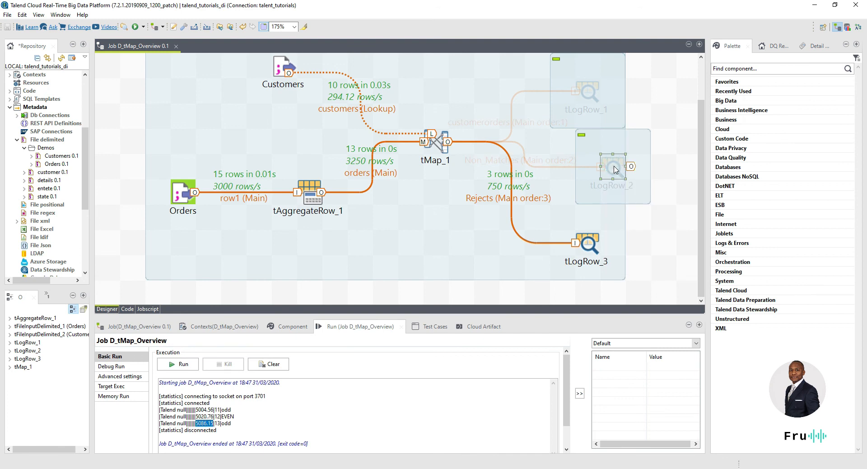
right_click(615, 168)
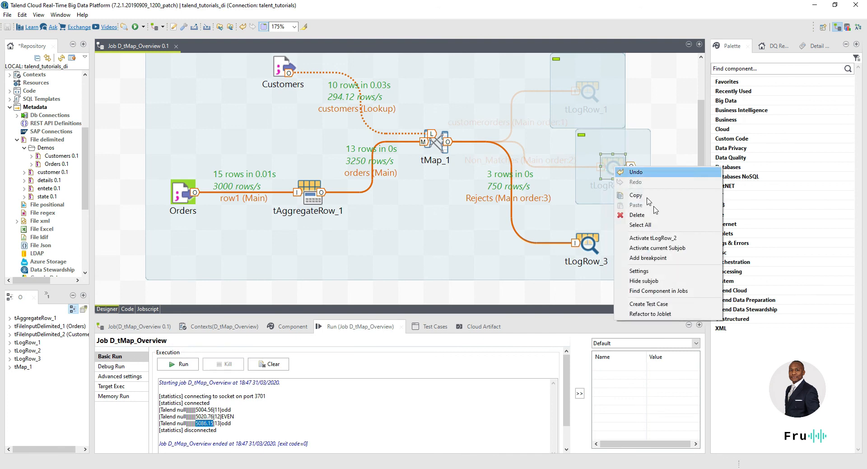
click(658, 248)
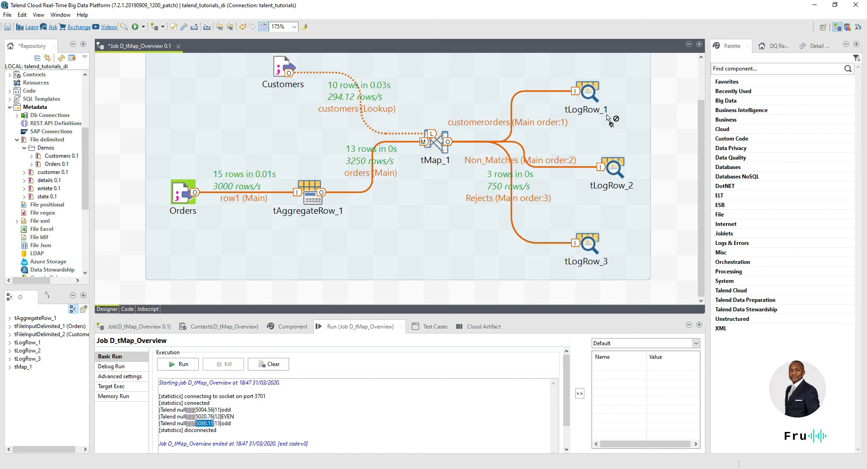
click(435, 142)
Step: In tMap_1, open the Expression Builder for the customerorders SSN output and list the Data Masking functions
click(438, 143)
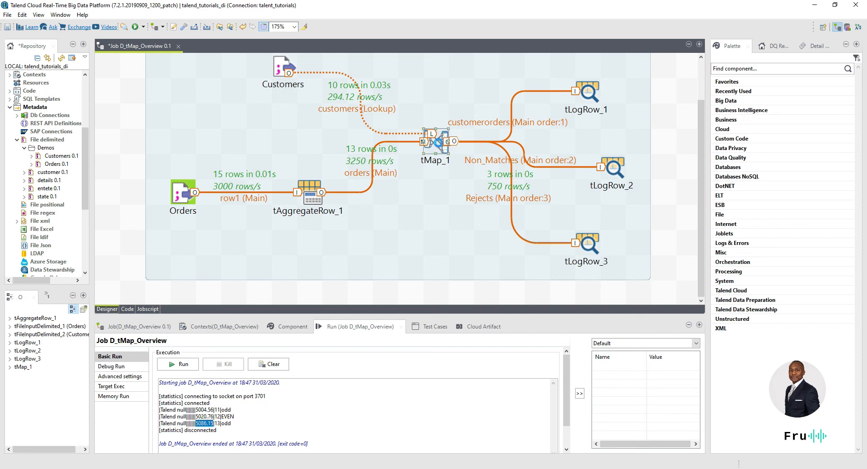
double_click(438, 143)
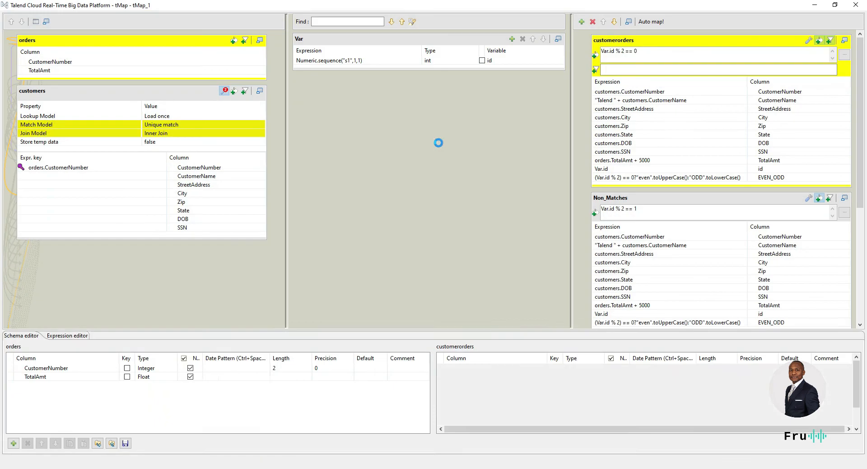
click(654, 152)
click(742, 151)
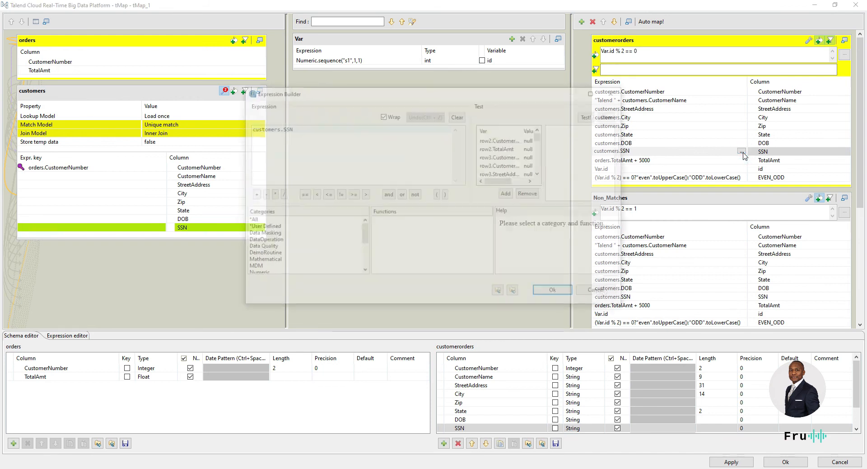
scroll(286, 248, down, 2)
scroll(286, 249, up, 2)
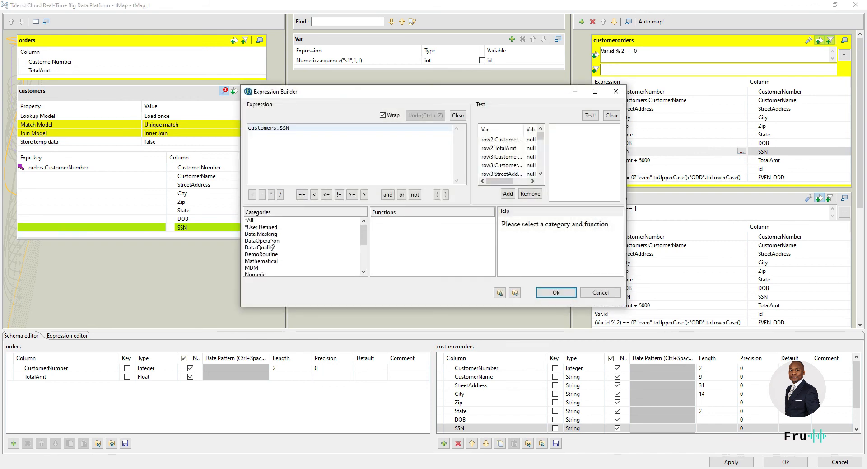
click(271, 234)
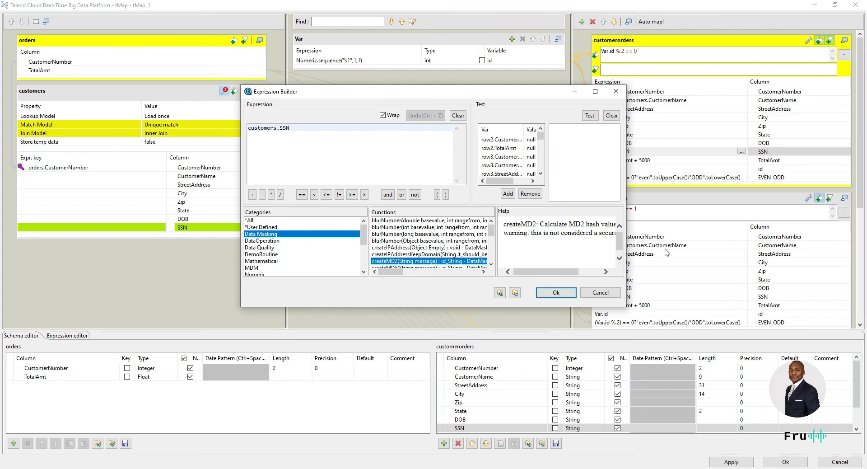
Step: Insert DataMasking.encryptDES into the SSN expression with customers.SSN replacing the foo argument
drag(621, 306, 621, 387)
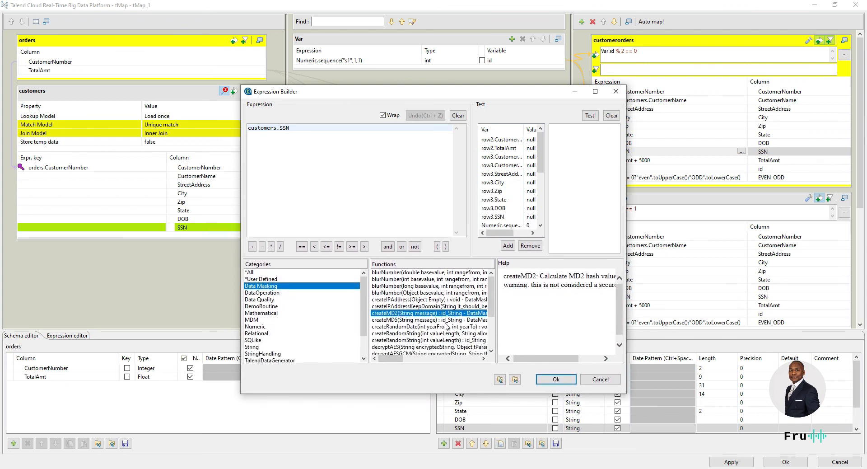
scroll(446, 324, down, 3)
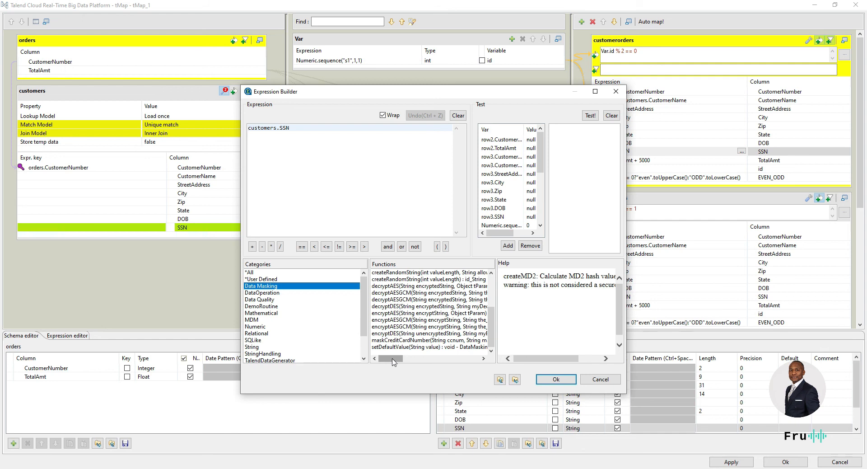
drag(387, 361, 366, 352)
drag(394, 333, 359, 135)
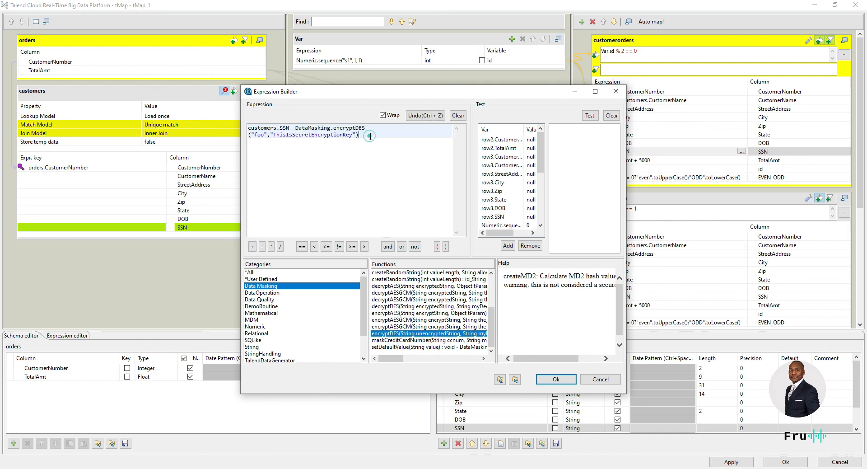
drag(292, 128, 248, 129)
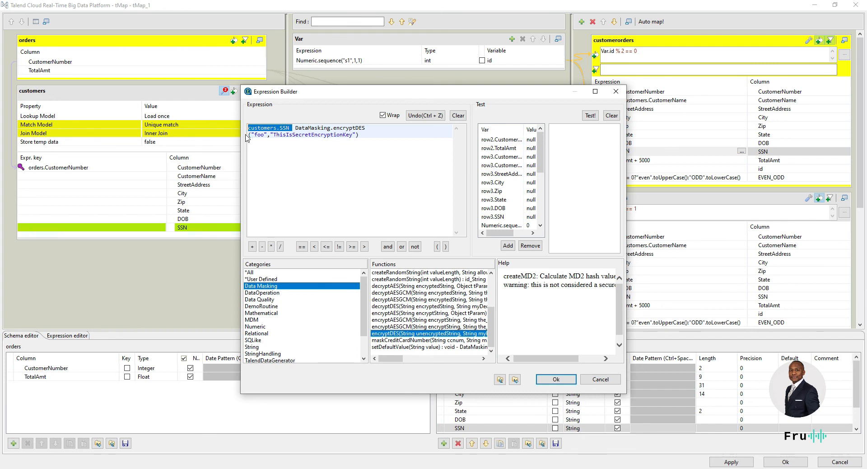
key(ctrl+x)
drag(339, 127, 326, 128)
key(ctrl+v)
Step: Remove the stray leading space, replace the sample key with a custom key string, and confirm
click(251, 127)
key(BackSpace)
drag(372, 127, 327, 128)
drag(255, 134, 334, 136)
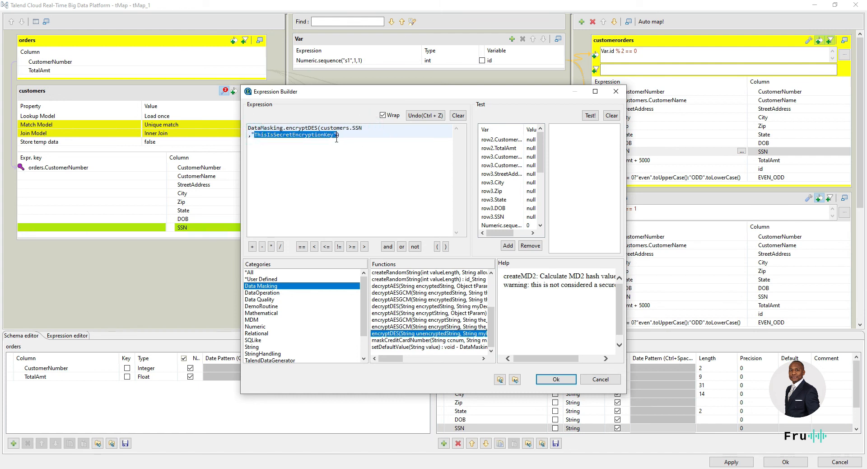
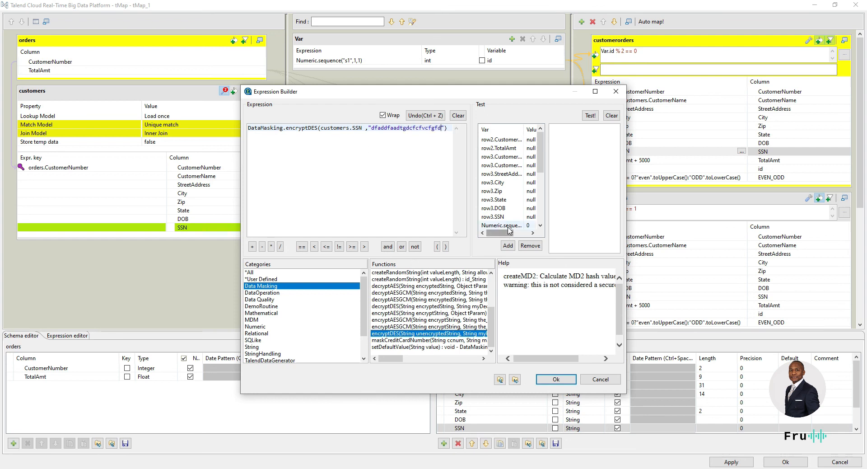
click(562, 378)
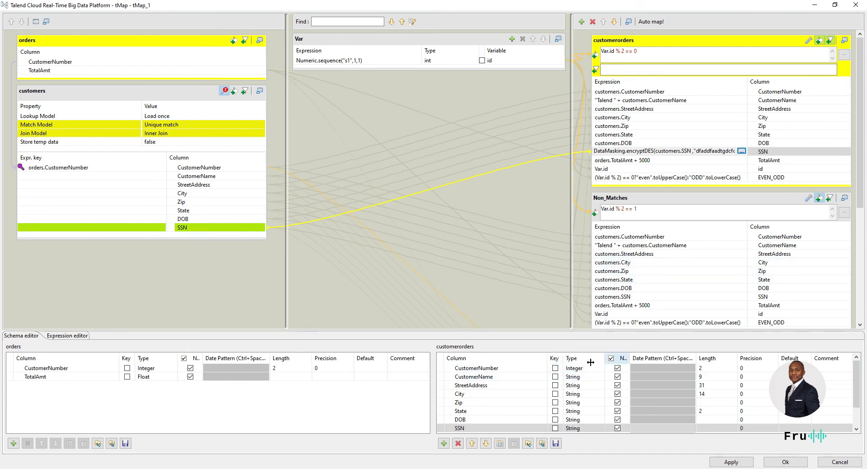
Step: Close the tMap editor keeping the changes and rerun the job
click(786, 462)
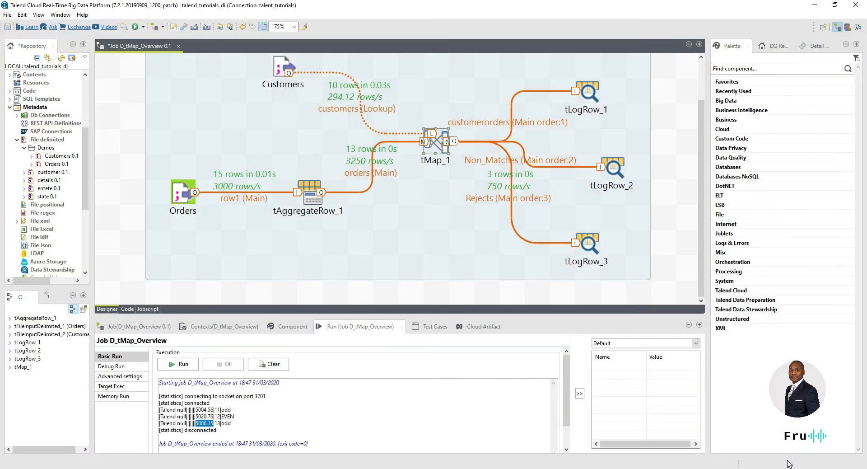
click(183, 364)
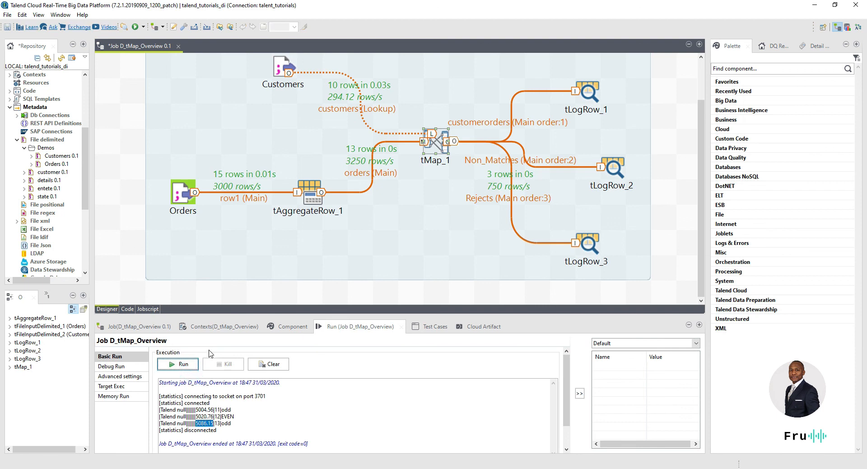
click(178, 364)
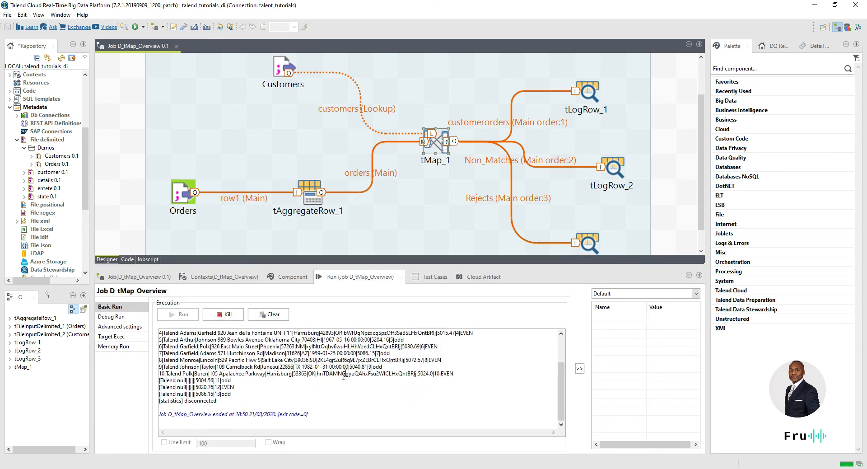
Step: Inspect the console output to confirm each row's SSN appears as an encrypted DES string
drag(343, 379, 436, 380)
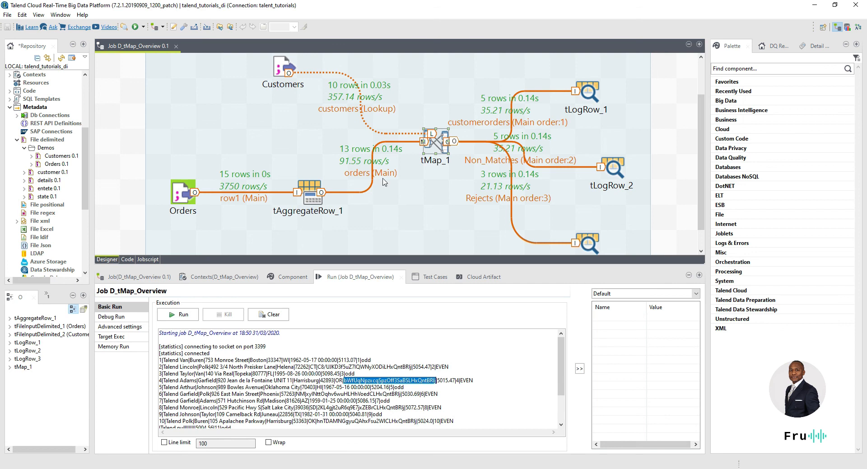
scroll(387, 204, down, 1)
scroll(344, 366, down, 3)
drag(242, 392, 182, 374)
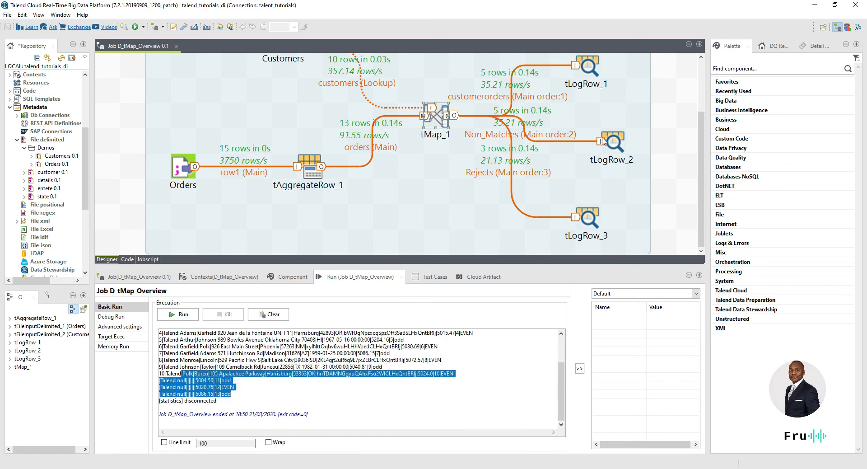
scroll(604, 166, up, 3)
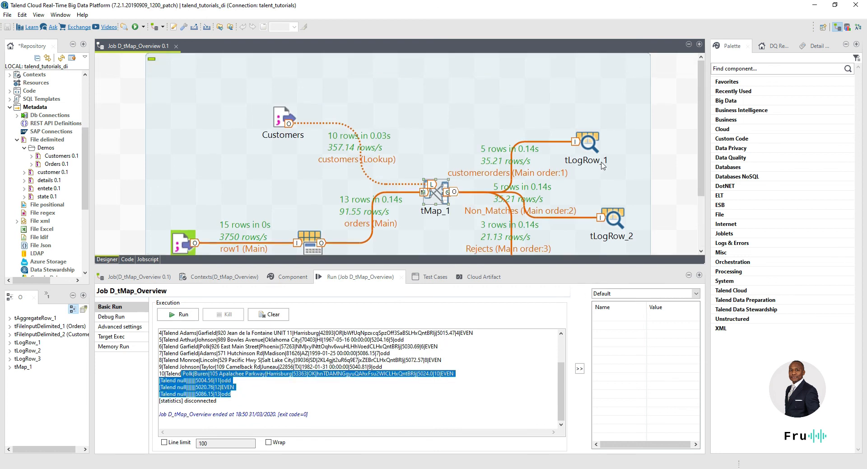
Step: Expand the Palette's Cloud category, search the canvas for 'snowflake', then advance to the tMap topics slide
click(729, 129)
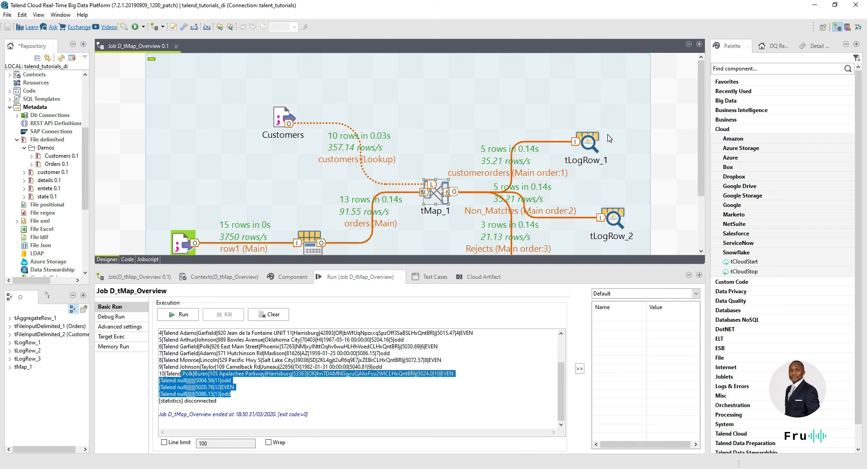
click(587, 94)
text(sno)
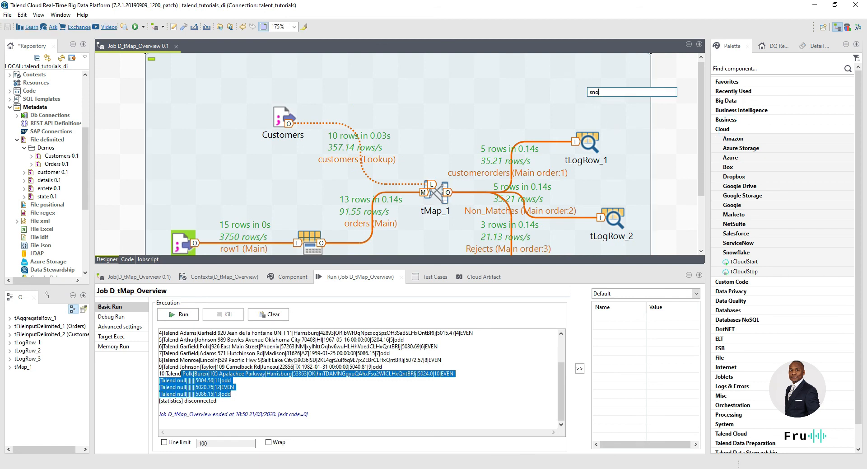
text(wflake)
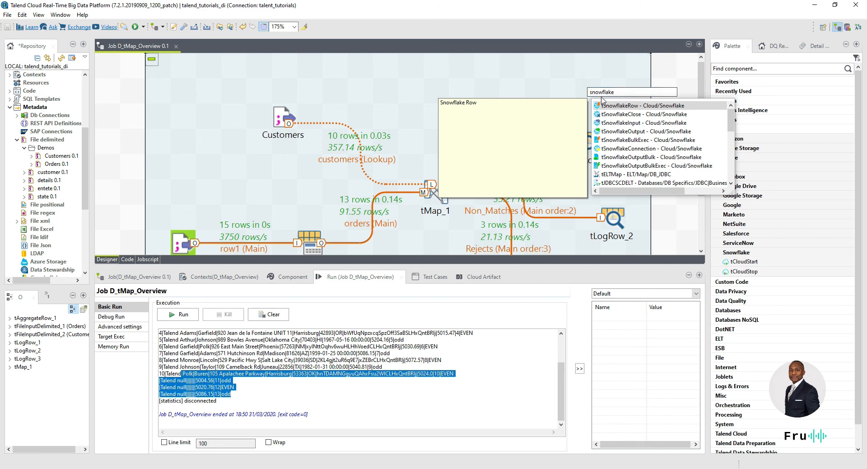
click(670, 88)
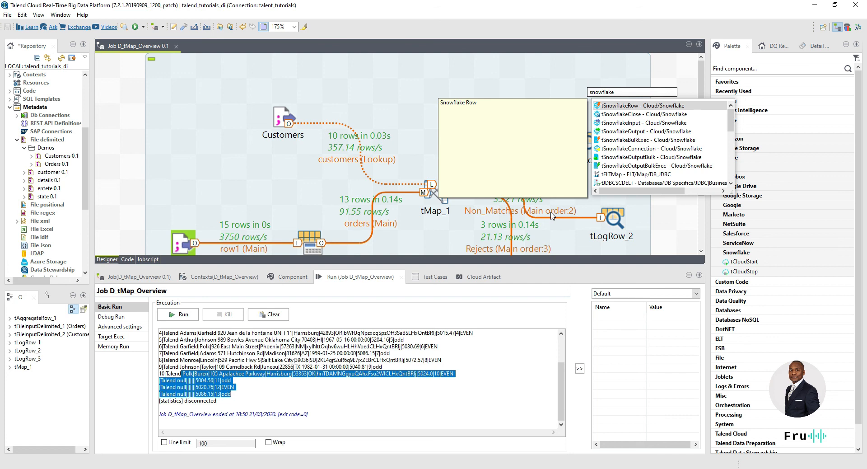
click(669, 212)
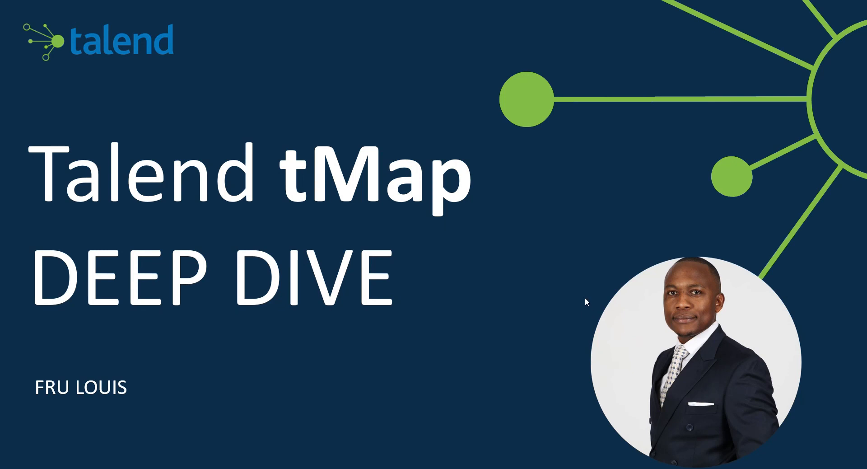
click(540, 285)
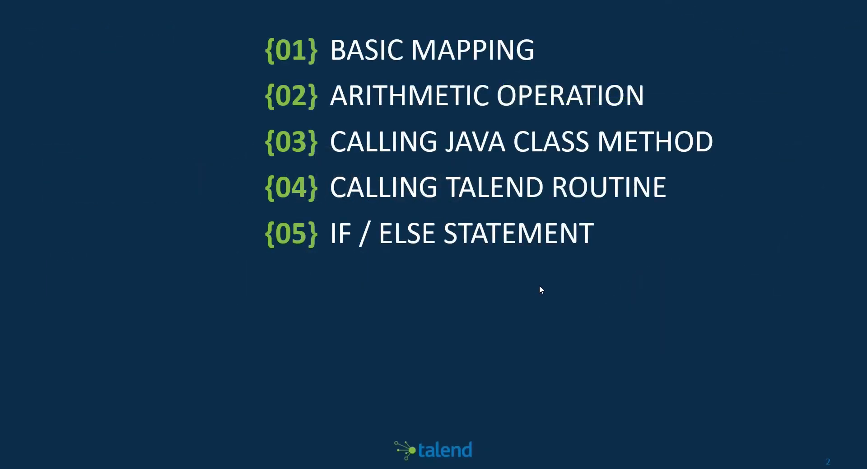